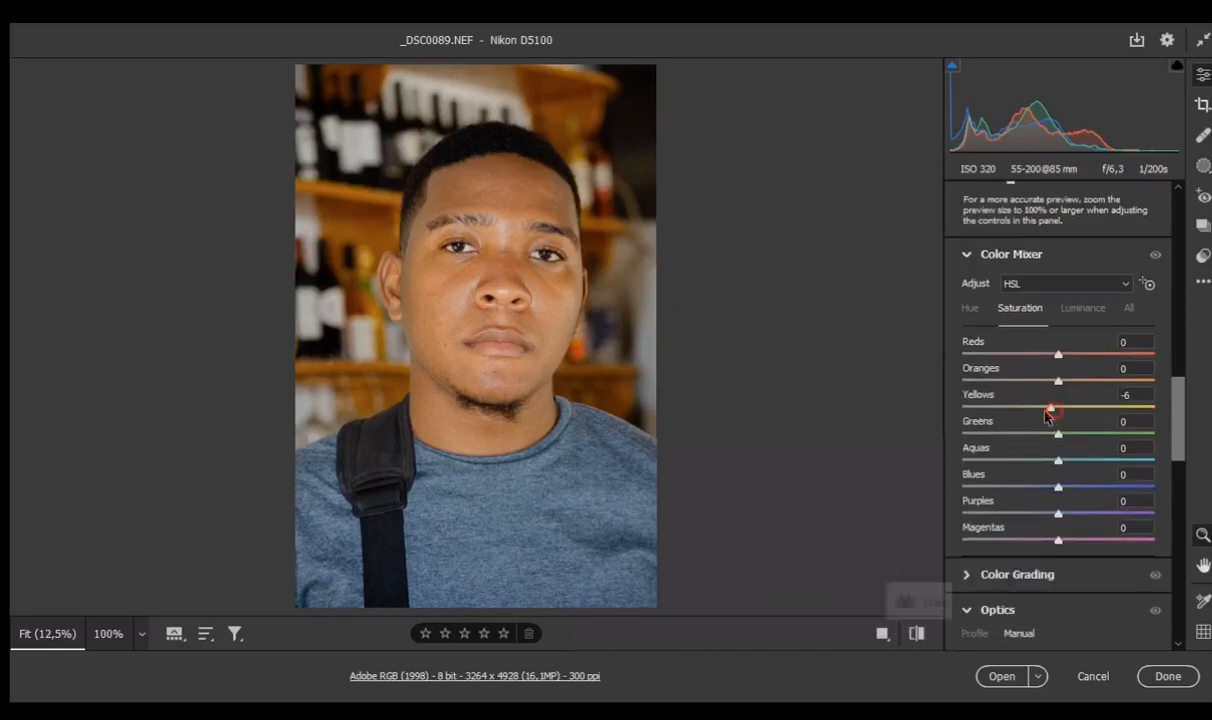
In the Color Mixer, set saturation to +20 for yellows, +50 for greens and +15 for blues.
mouse_move(1064, 409)
mouse_down()
mouse_move(955, 430)
mouse_move(1071, 428)
mouse_up()
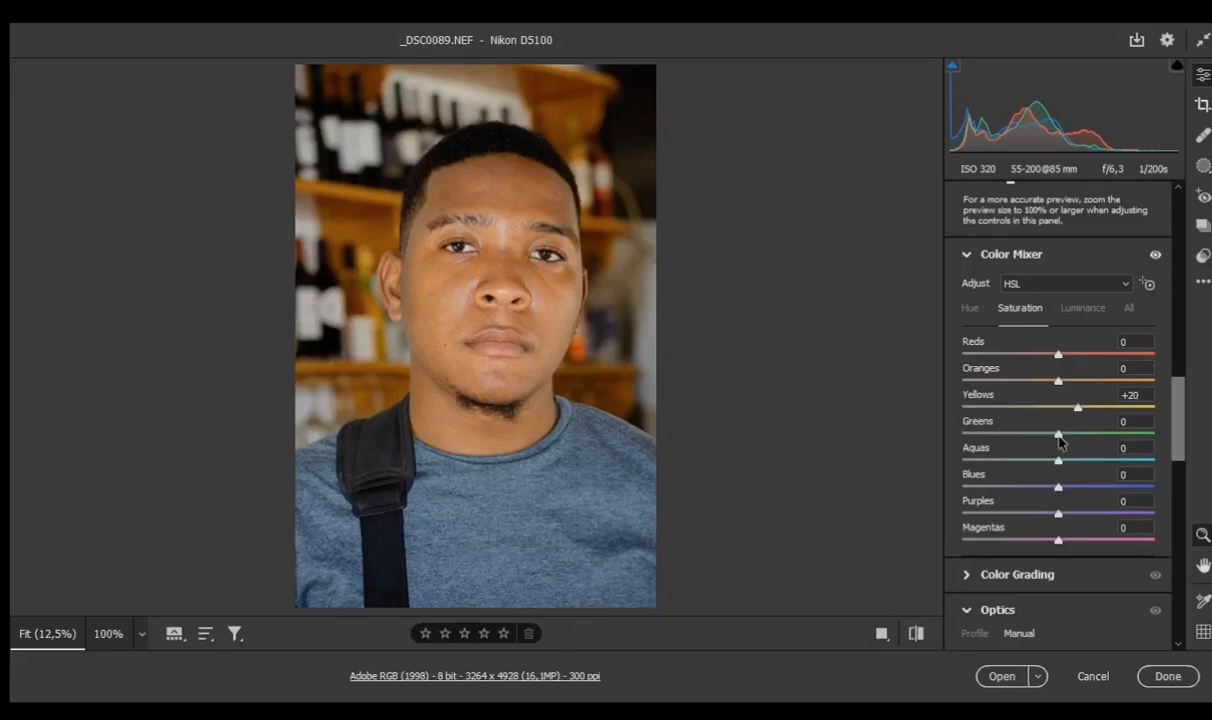
drag(1060, 443, 1108, 435)
mouse_move(1058, 487)
mouse_down()
mouse_move(965, 507)
mouse_move(1073, 502)
mouse_up()
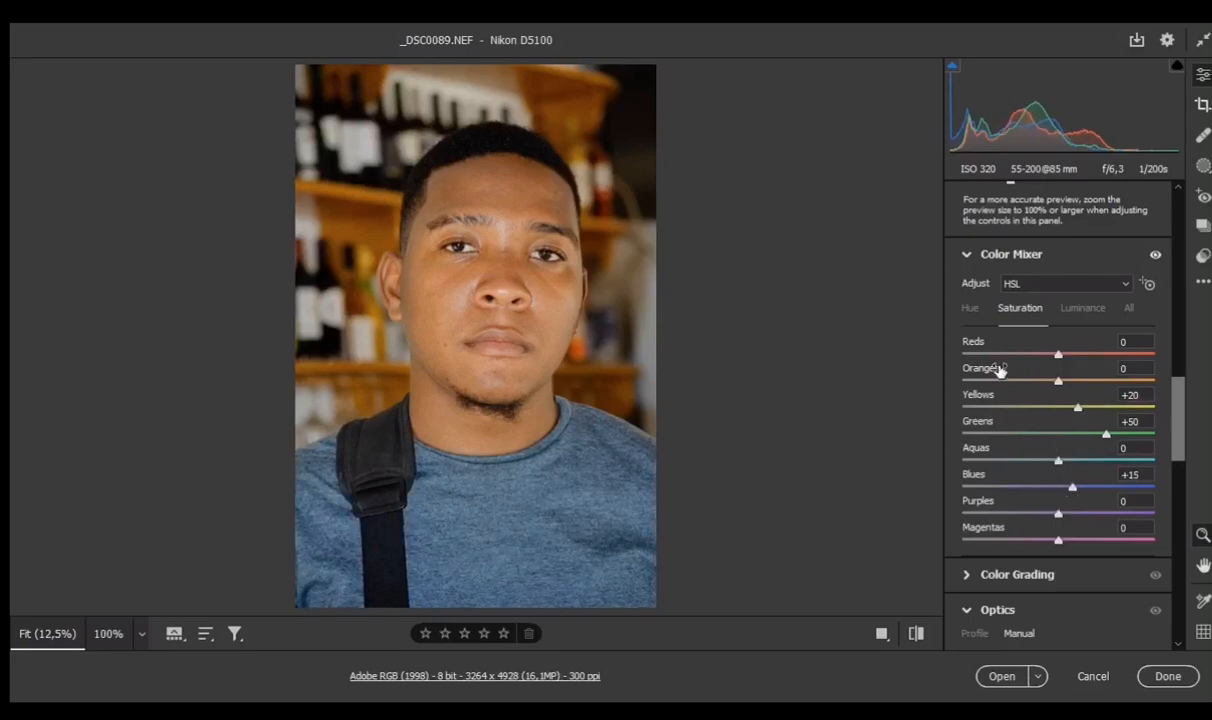
Adjust the blues in the HSL mixer: shift the hue toward teal, set saturation to +27 and luminance to -13.
click(968, 309)
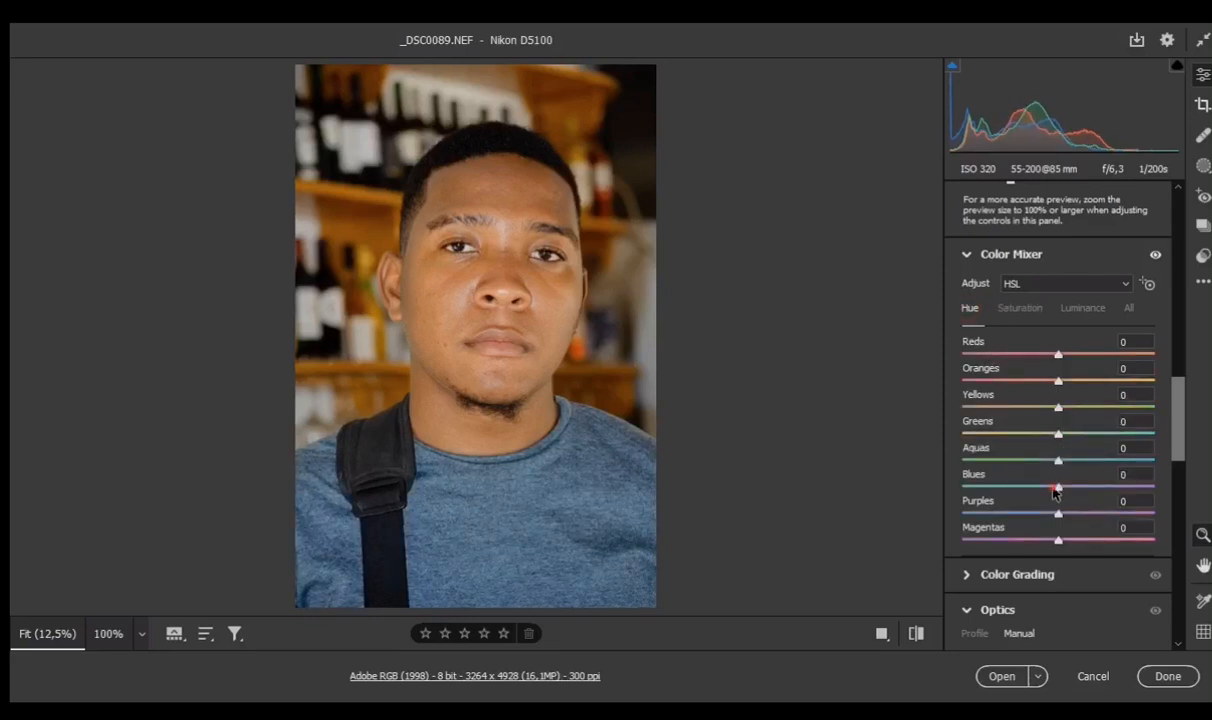
drag(1056, 490, 1089, 490)
click(1021, 309)
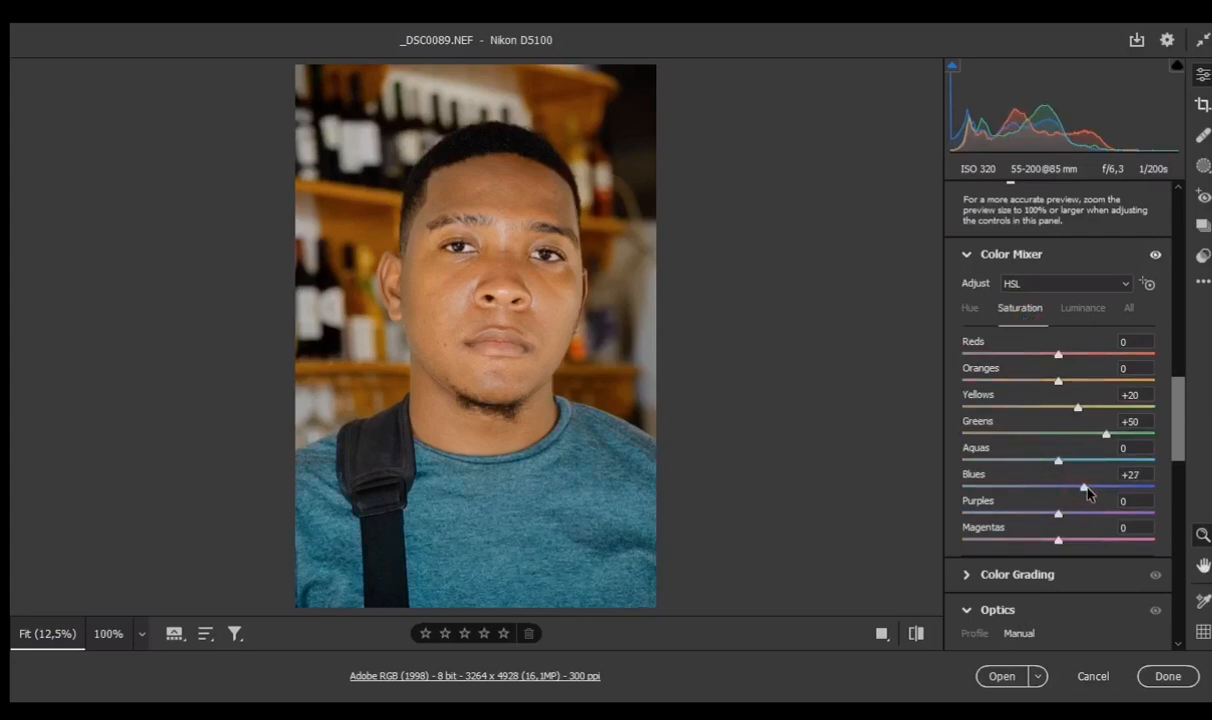
click(1086, 307)
drag(1057, 494, 1048, 497)
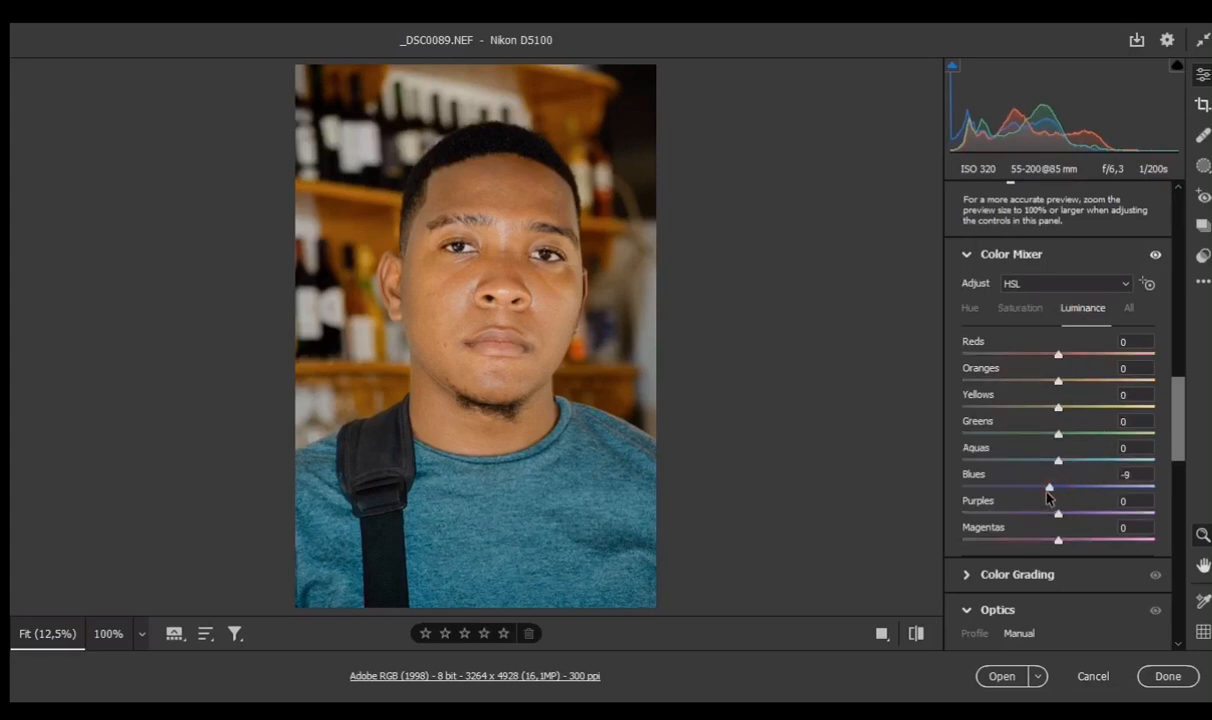
Set the Vignetting effect to -10 to darken the photo's edges.
scroll(1075, 458, down, 4)
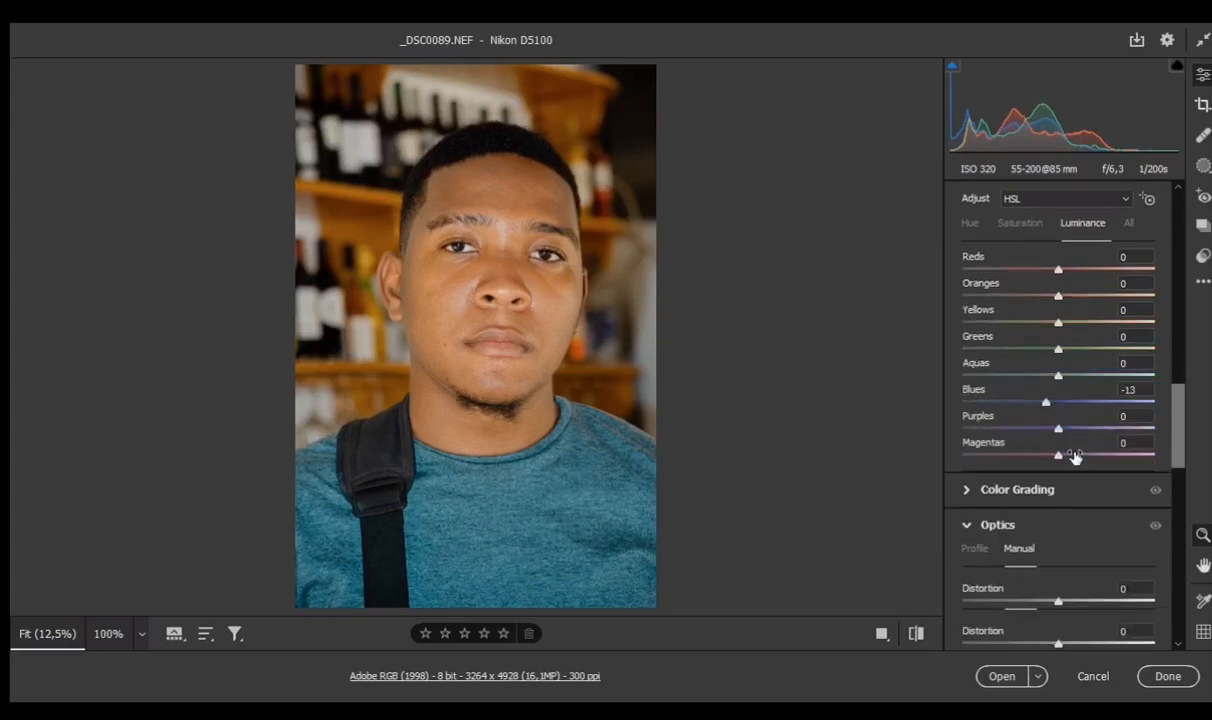
scroll(1073, 459, down, 1)
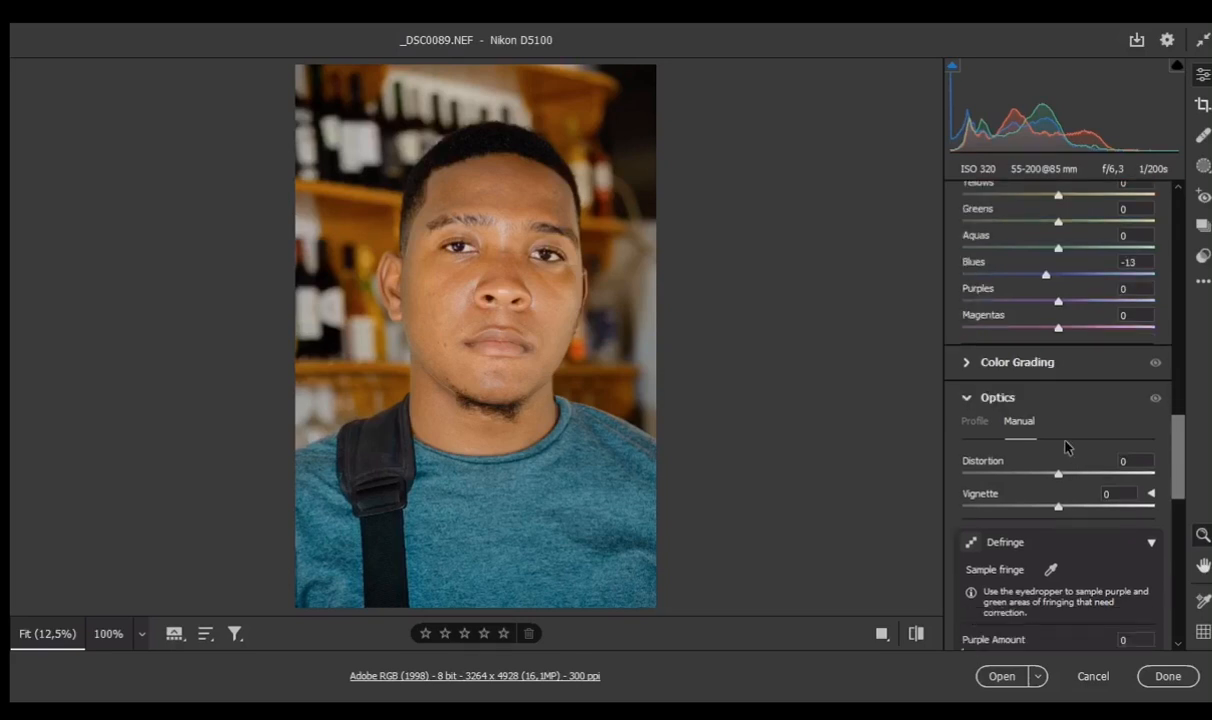
scroll(1063, 447, down, 4)
scroll(1055, 420, down, 8)
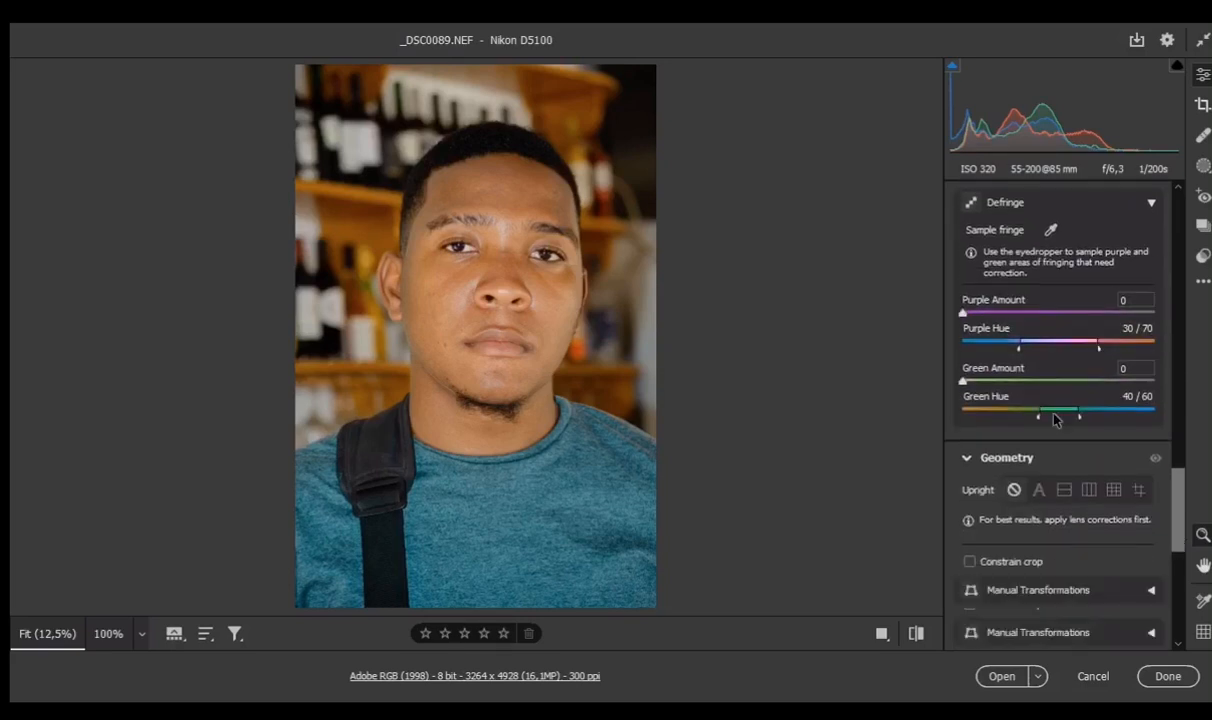
scroll(1055, 420, down, 1)
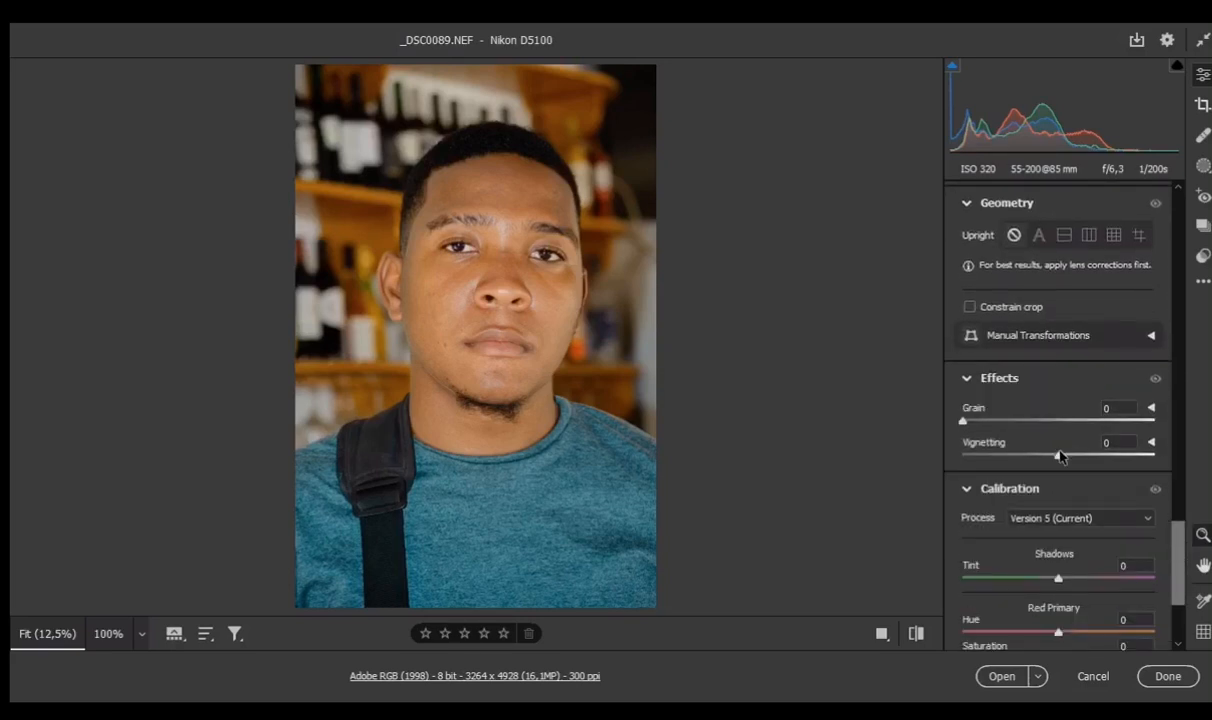
drag(1060, 457, 1050, 459)
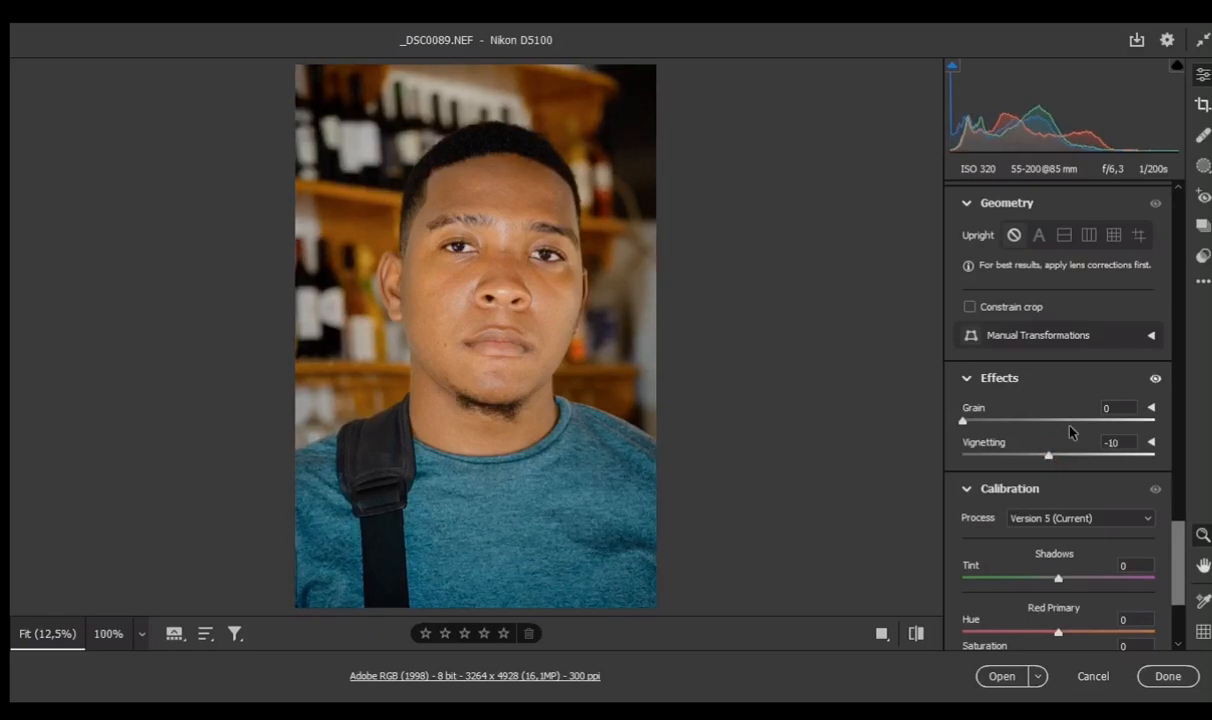
Set the Calibration primary hues to +5 for red, -18 for green and +10 for blue, checking the face at 25% zoom.
scroll(1069, 432, down, 5)
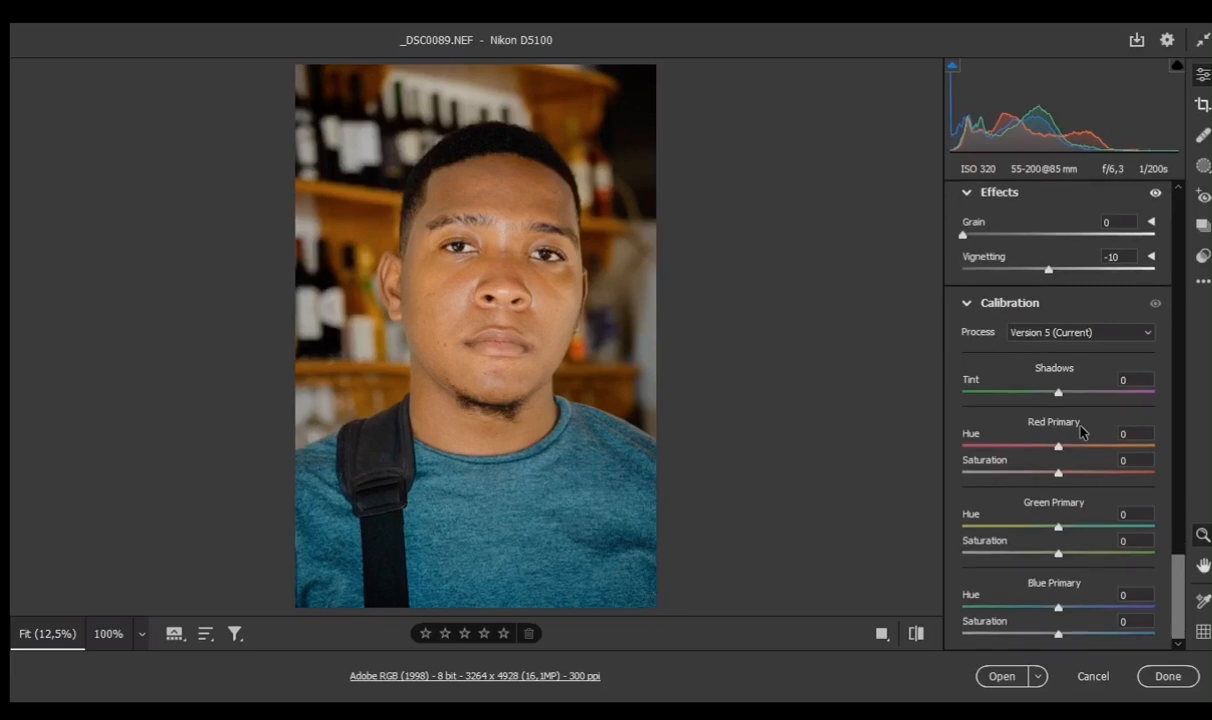
click(142, 633)
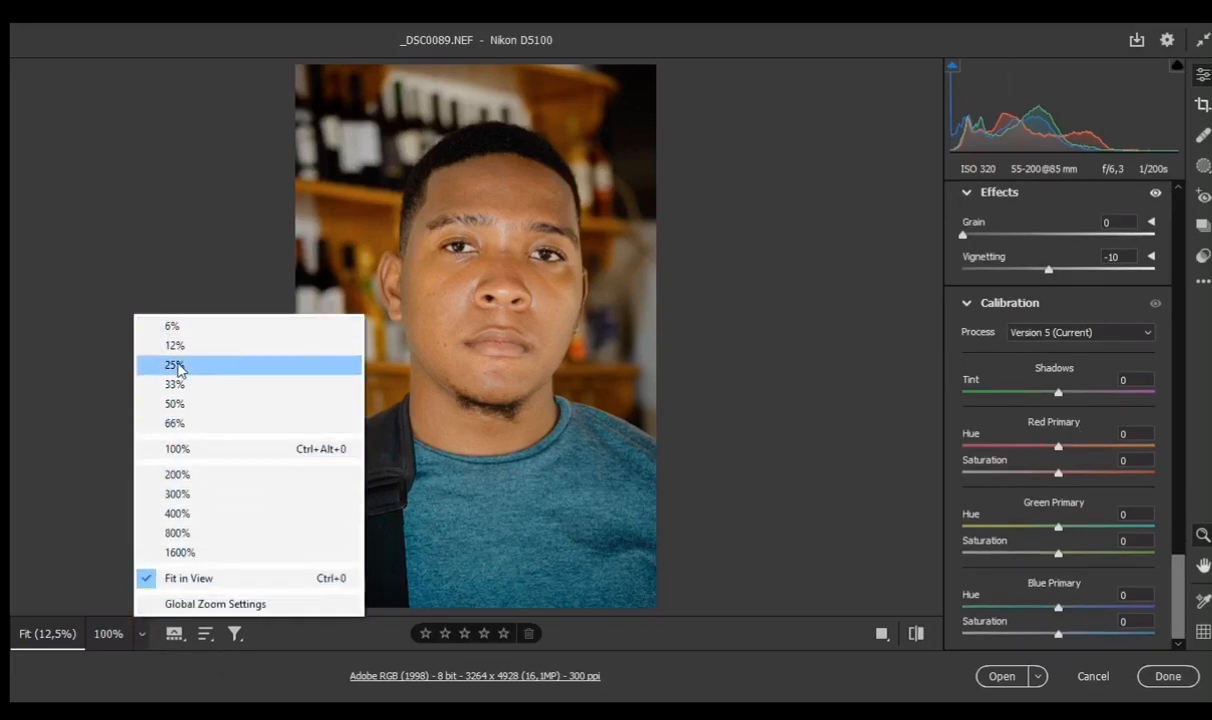
click(177, 393)
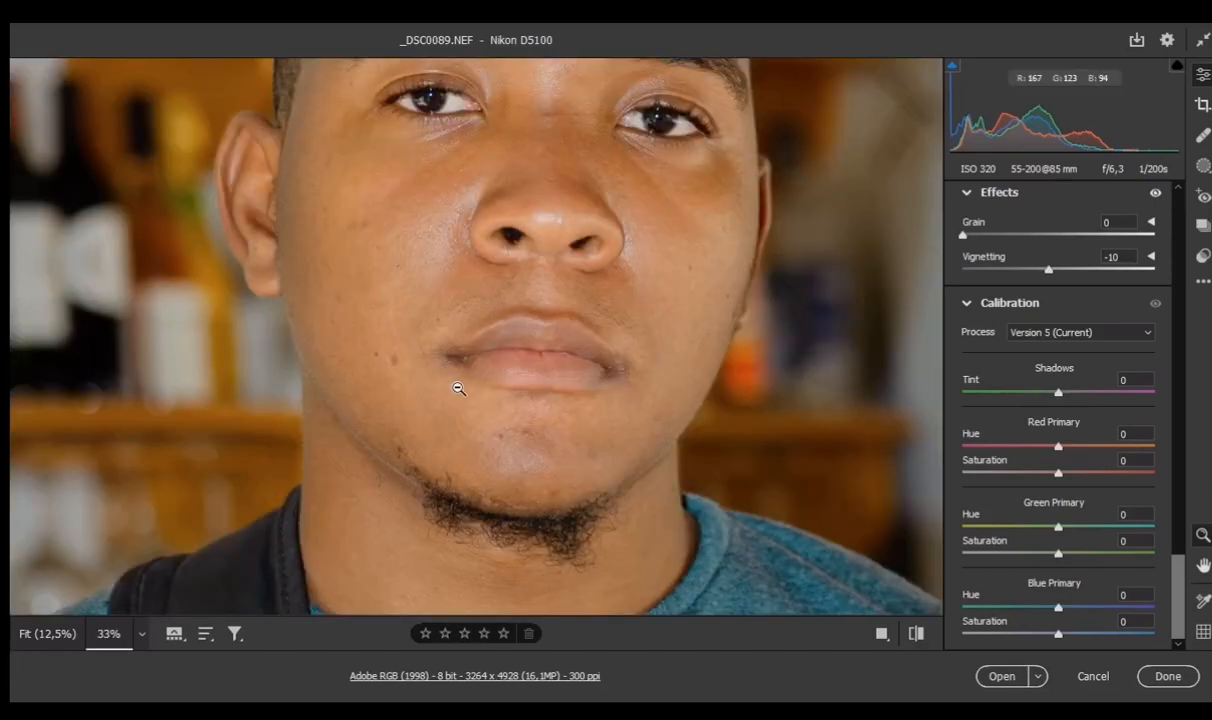
scroll(450, 390, up, 3)
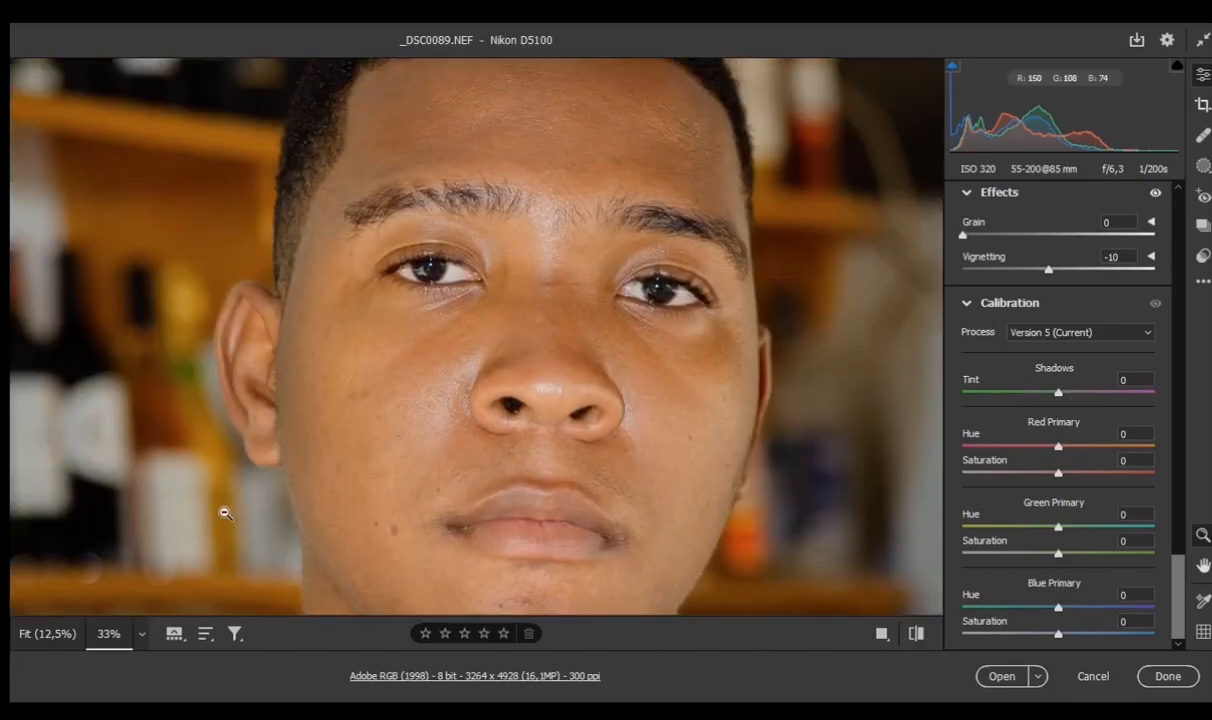
click(148, 636)
scroll(174, 380, up, 3)
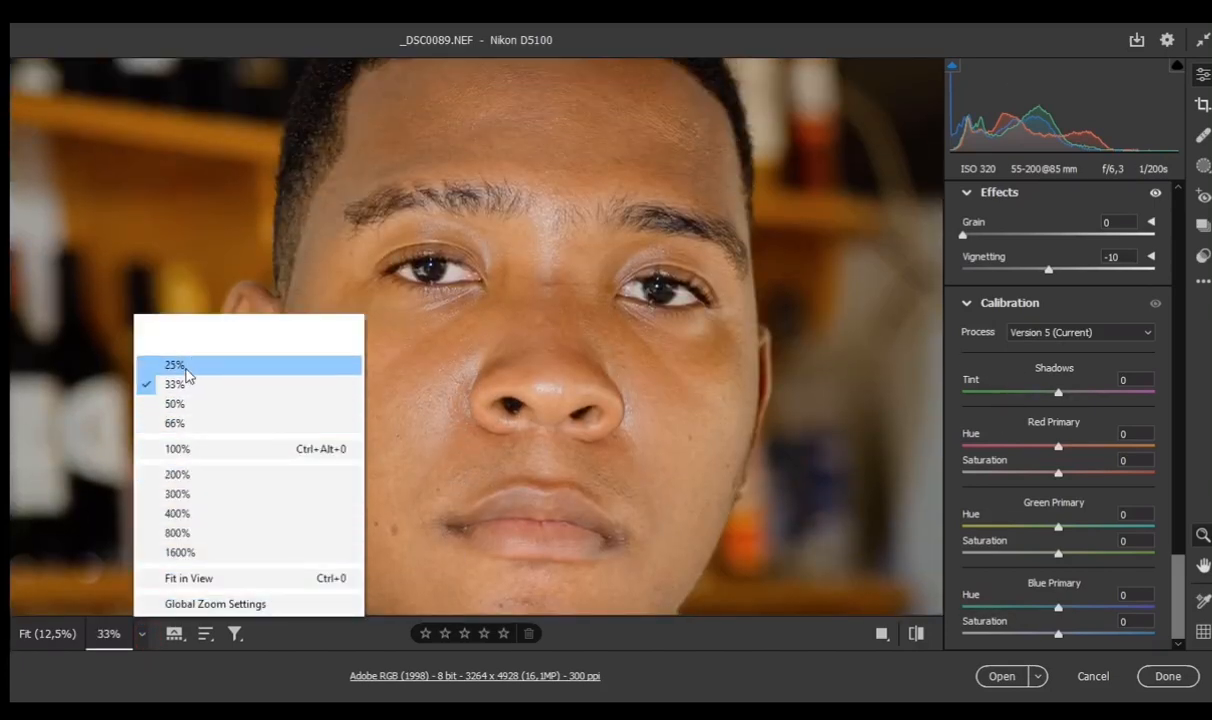
click(174, 364)
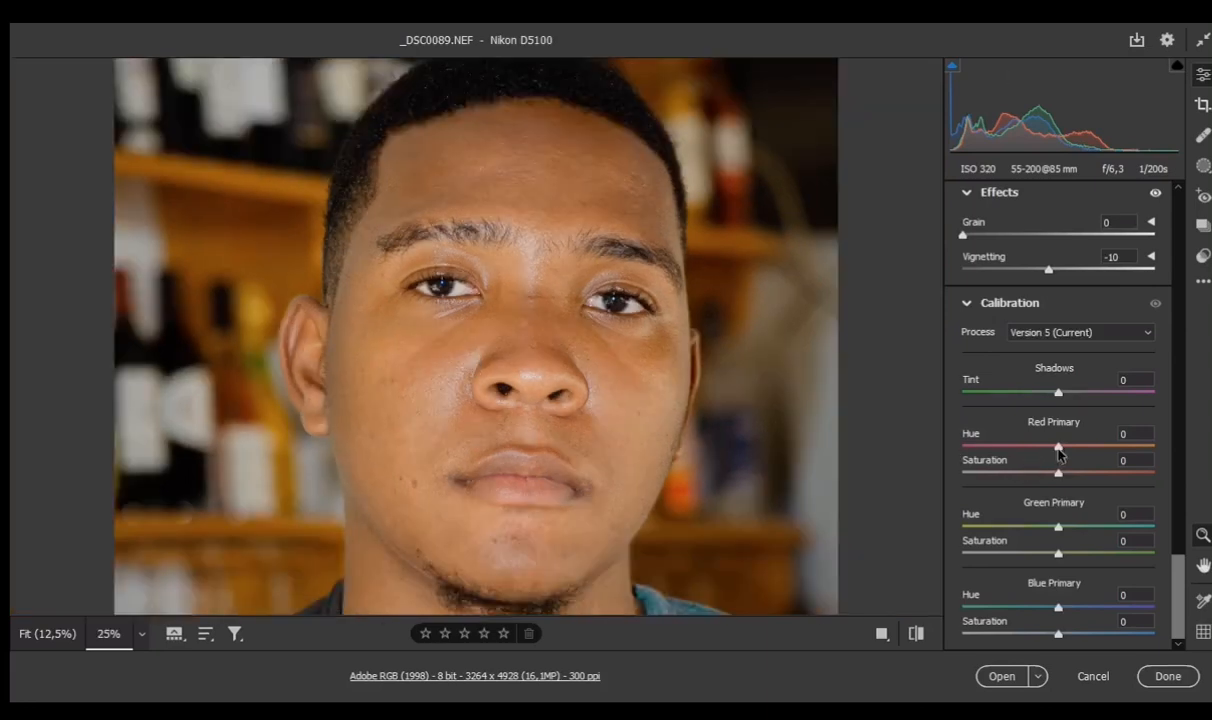
drag(1059, 454, 1061, 455)
drag(1052, 530, 1040, 537)
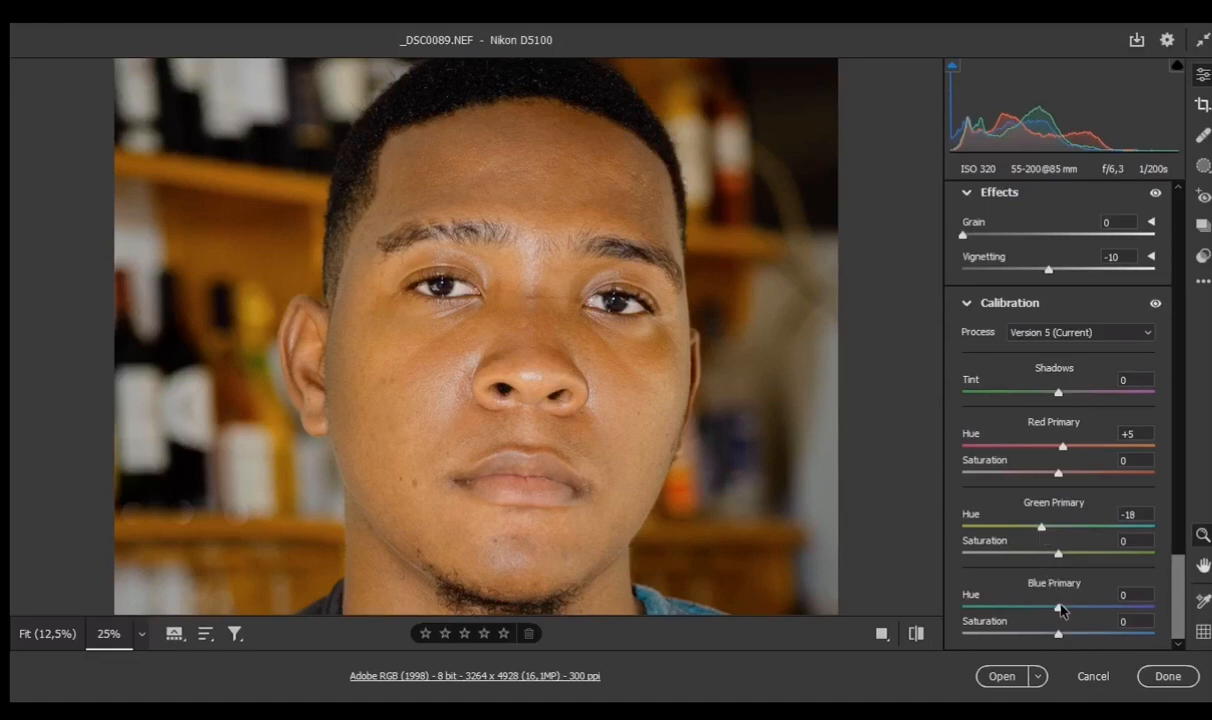
drag(1058, 606, 1066, 610)
Reset the Red Primary hue to 0 and set primary saturation to +12 for red, +11 for green and -7 for blue.
drag(1062, 455, 1066, 474)
drag(1060, 552, 1071, 556)
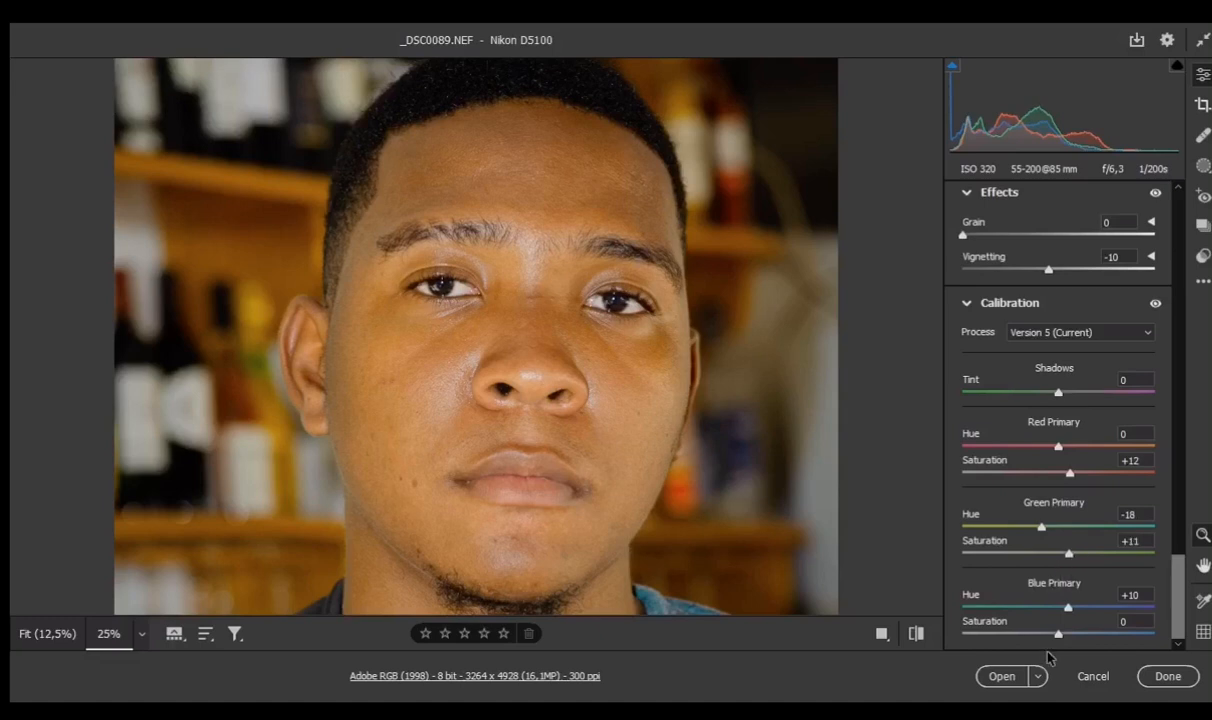
drag(1058, 635, 1053, 635)
Reset the Green Primary hue to 0 and set the Blue Primary saturation to -5.
click(739, 544)
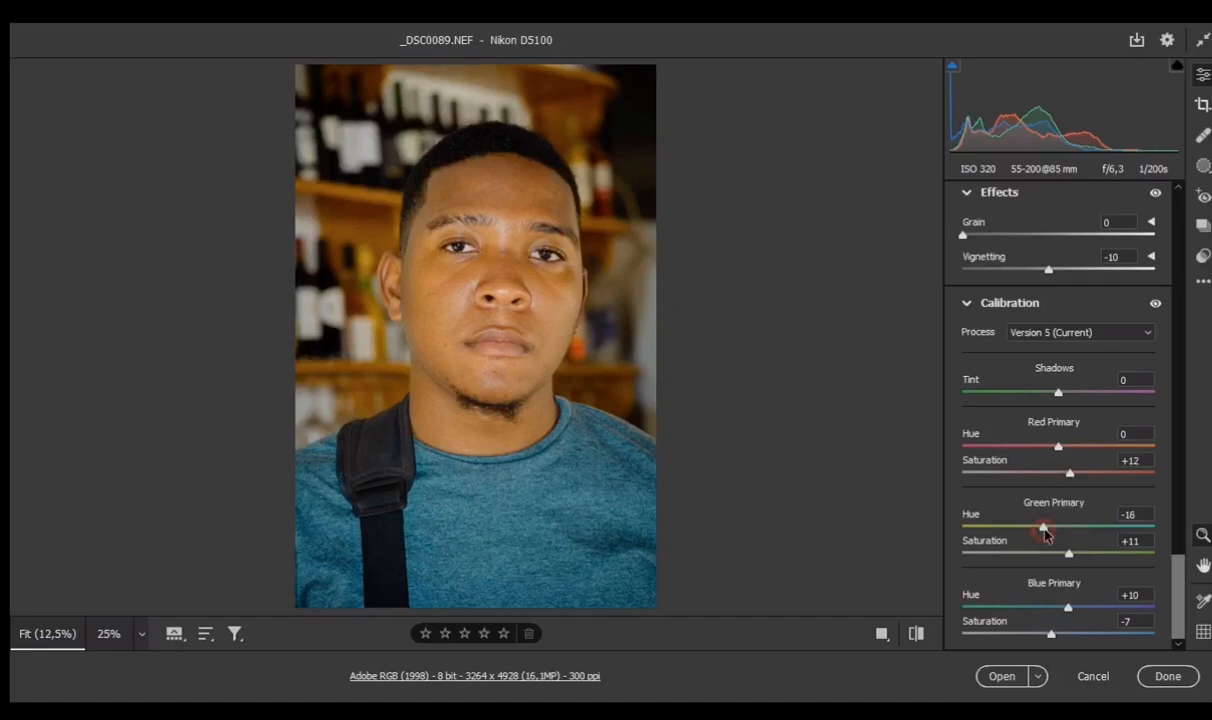
drag(1048, 528, 1056, 528)
drag(1051, 634, 1056, 634)
click(485, 273)
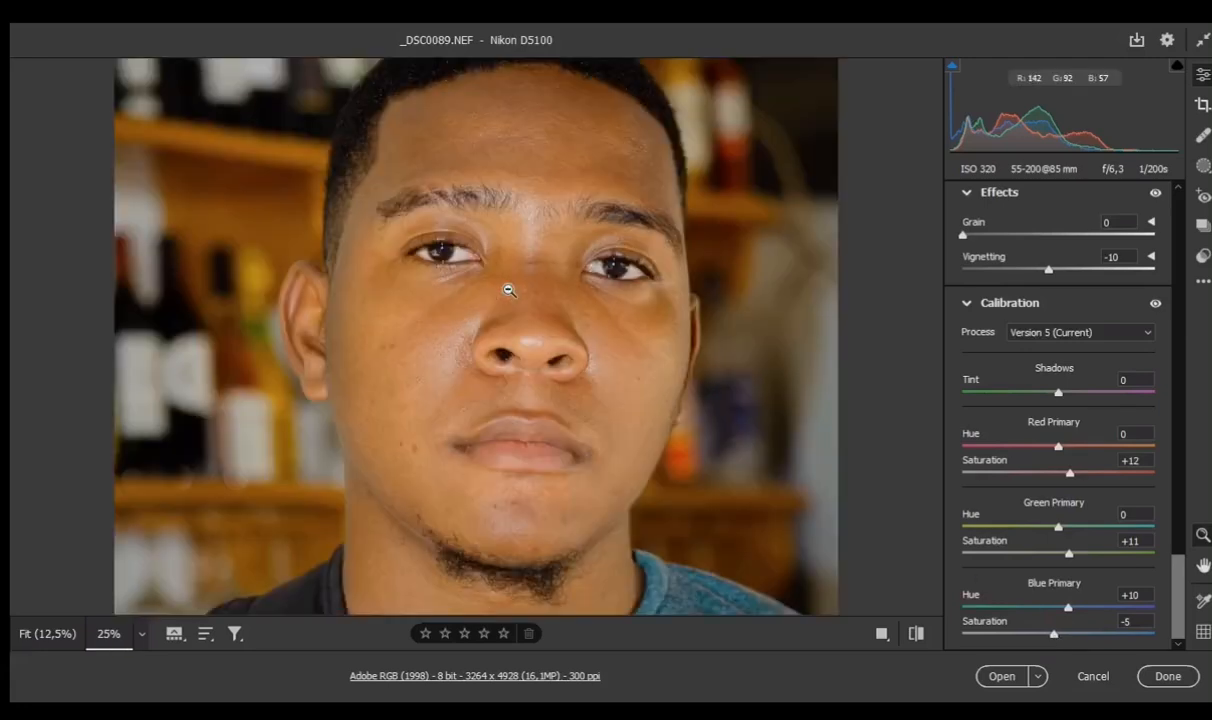
click(508, 290)
Set the manual lens vignette correction in Optics to -10.
scroll(1120, 385, up, 1)
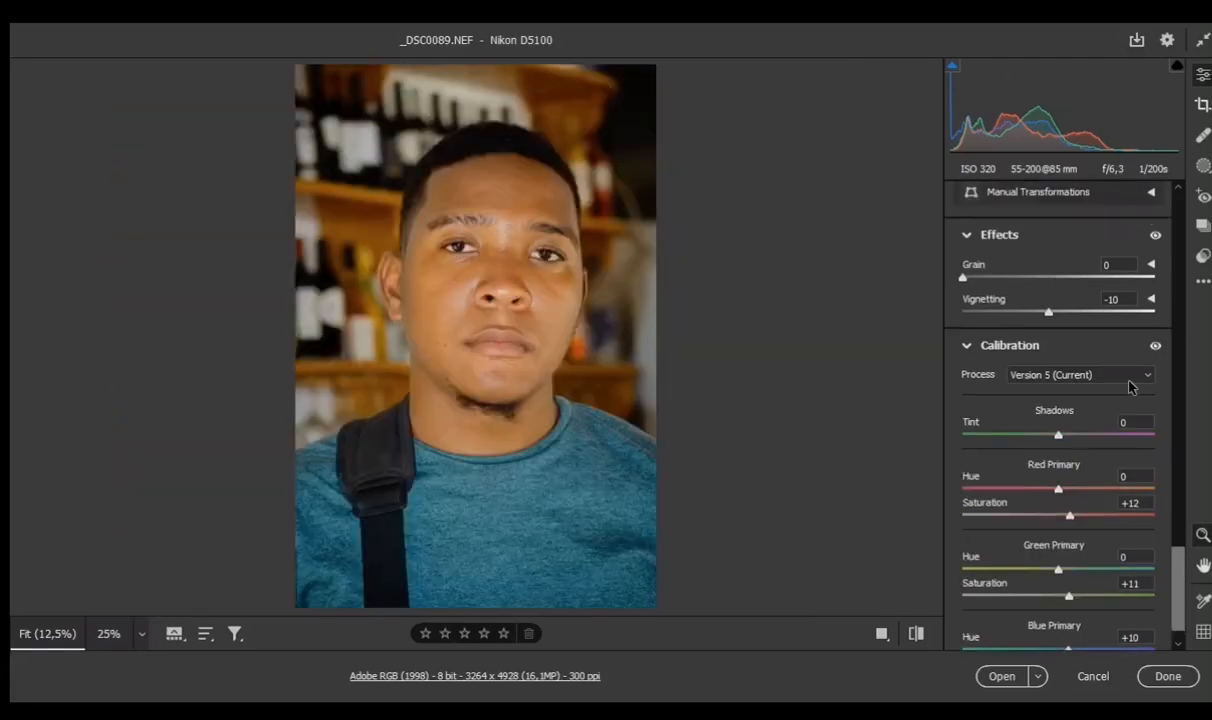
scroll(1129, 386, up, 10)
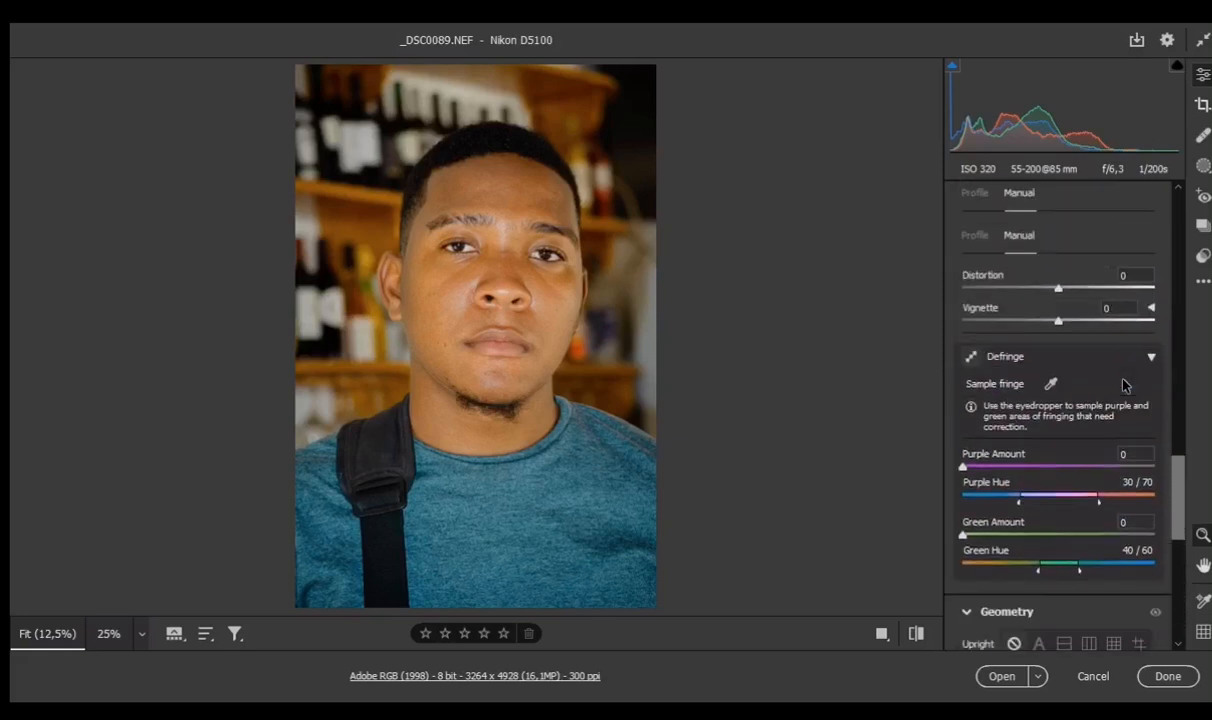
scroll(1124, 385, up, 3)
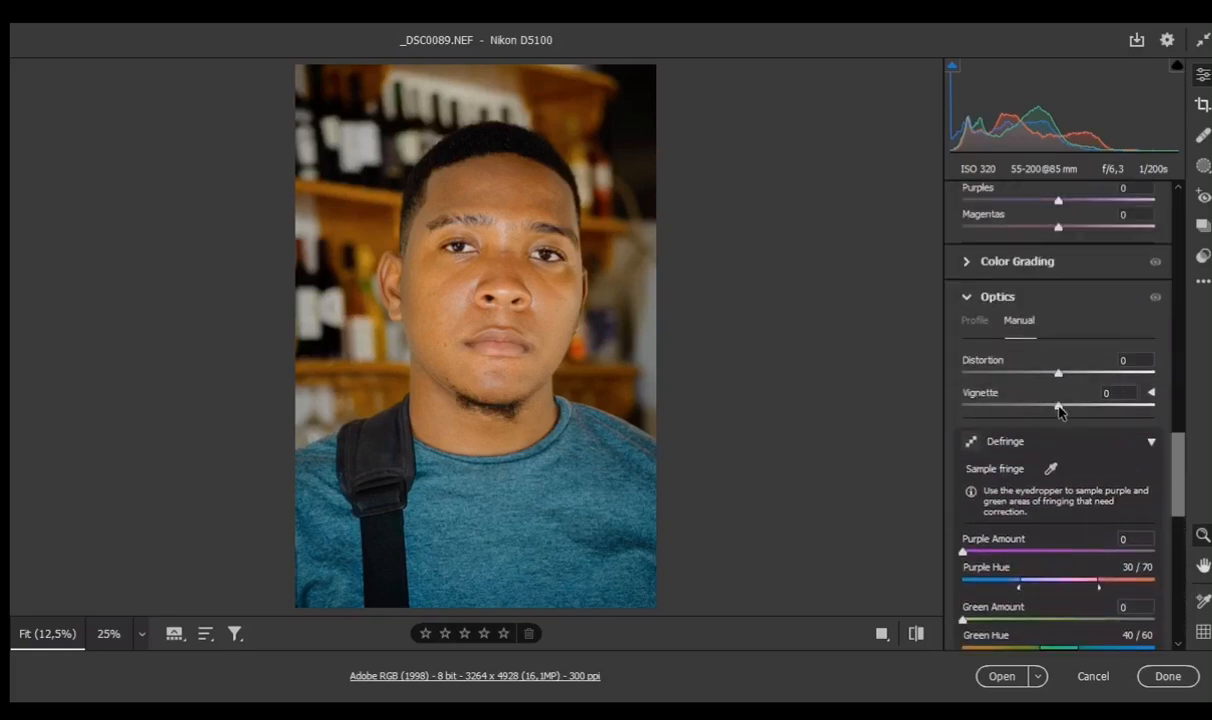
drag(1059, 410, 1050, 410)
Open the Global wheel in Color Grading and set its luminance to -5.
scroll(1069, 392, up, 4)
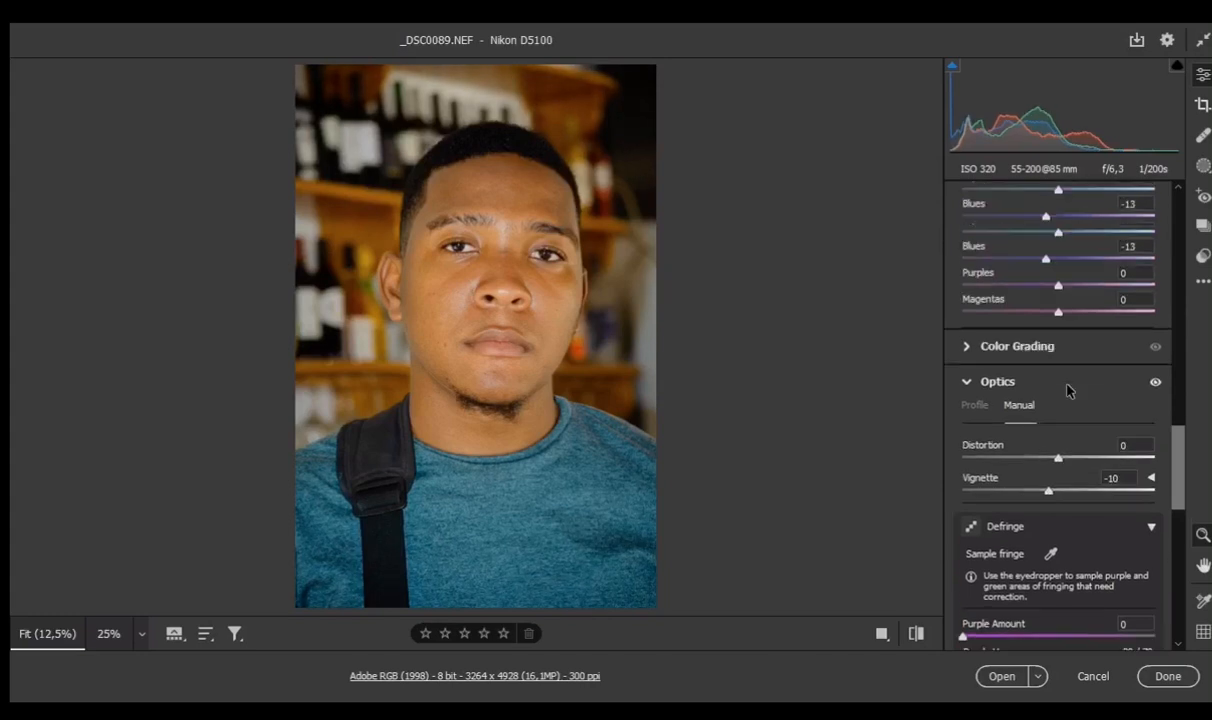
click(966, 396)
scroll(1071, 388, down, 5)
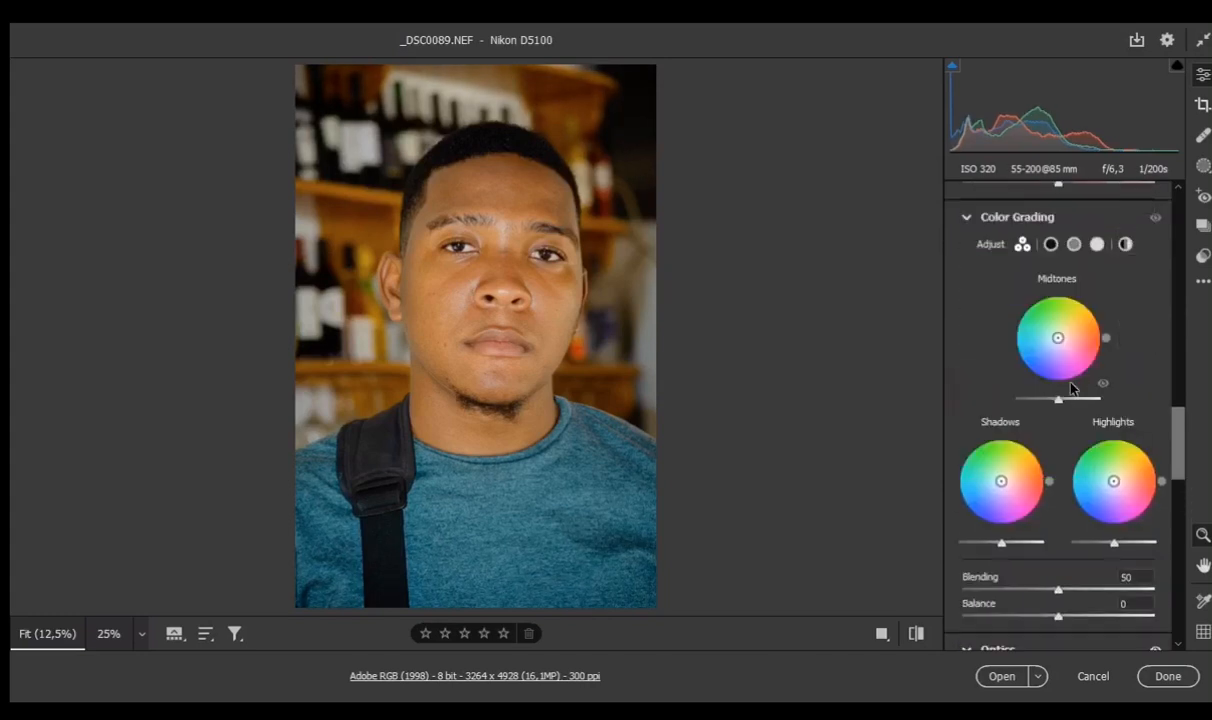
click(1125, 244)
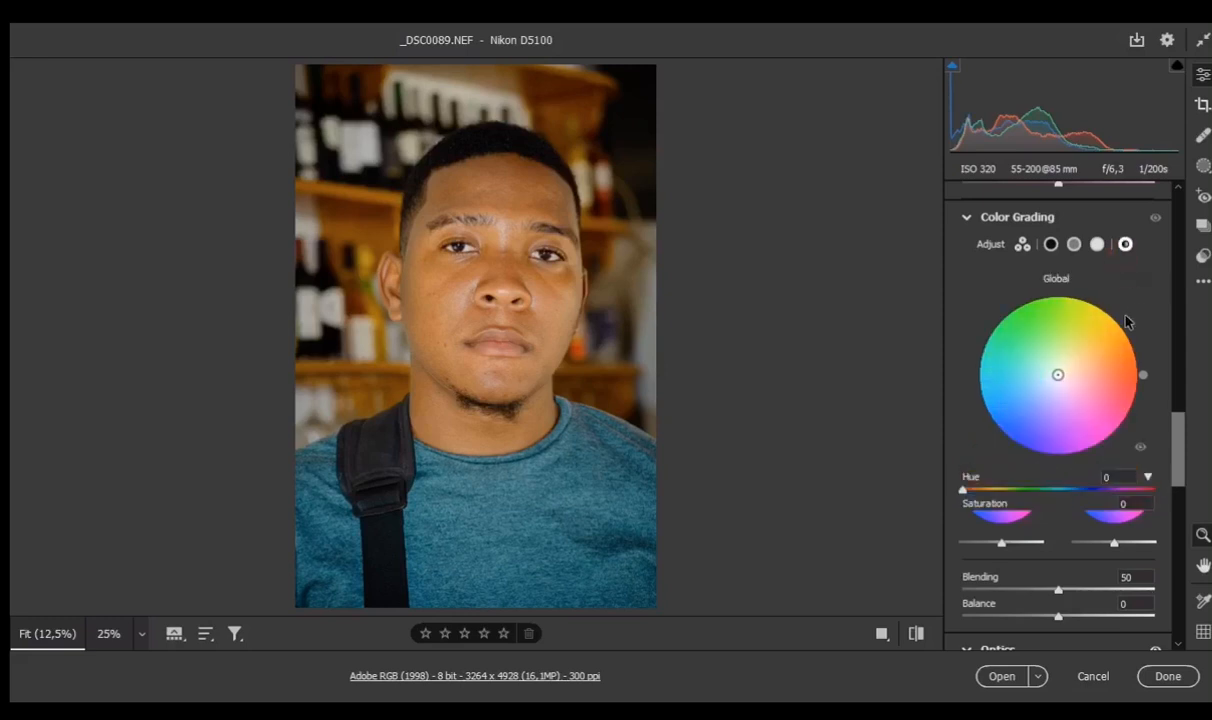
scroll(1098, 335, down, 4)
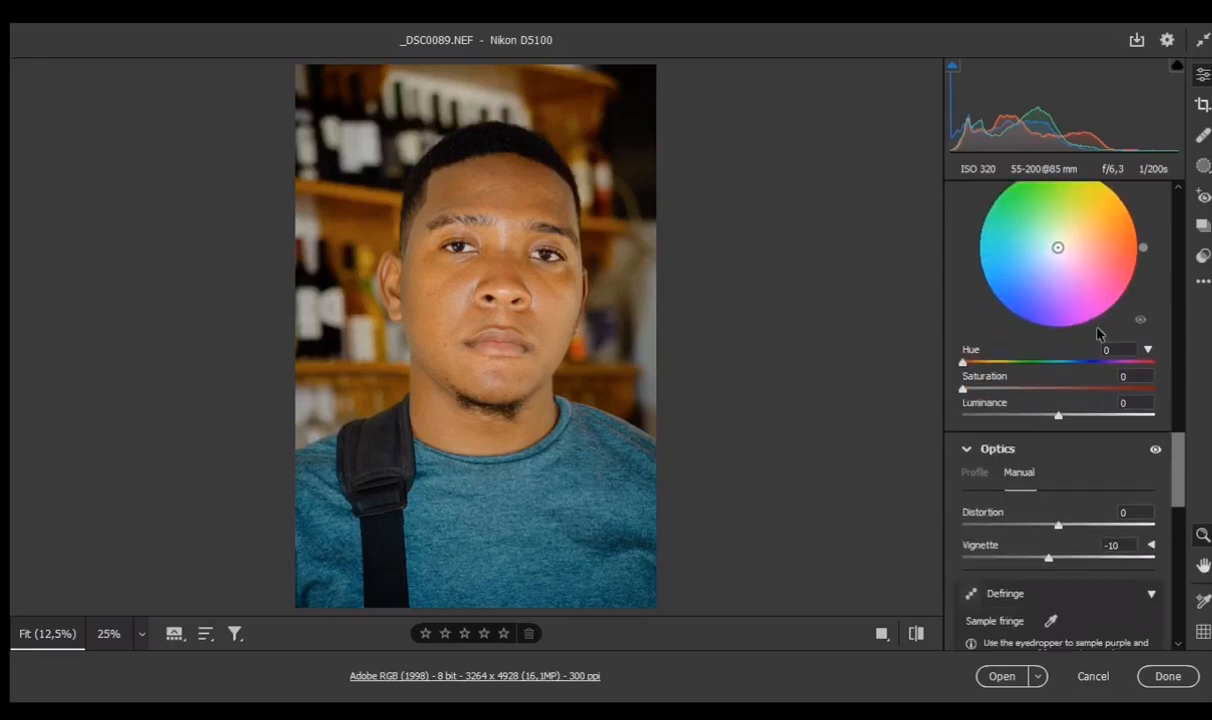
scroll(1098, 335, up, 3)
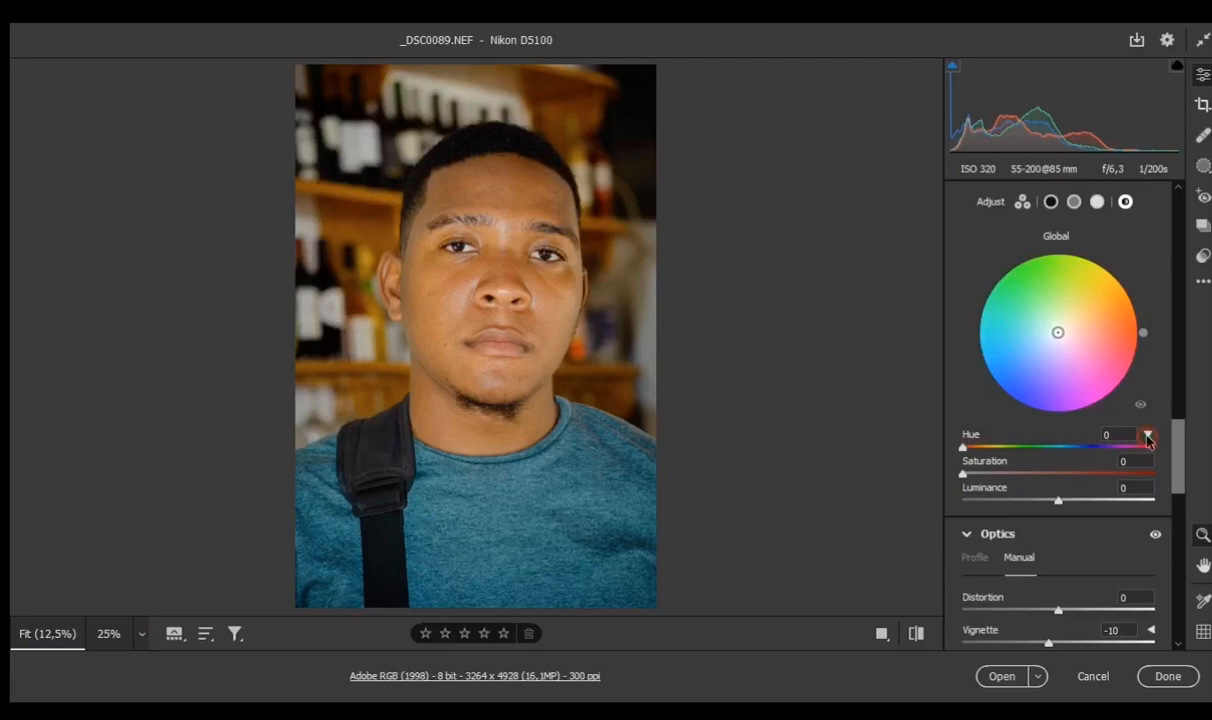
click(1148, 437)
mouse_move(1060, 483)
mouse_down()
mouse_move(1017, 479)
mouse_move(1054, 485)
mouse_up()
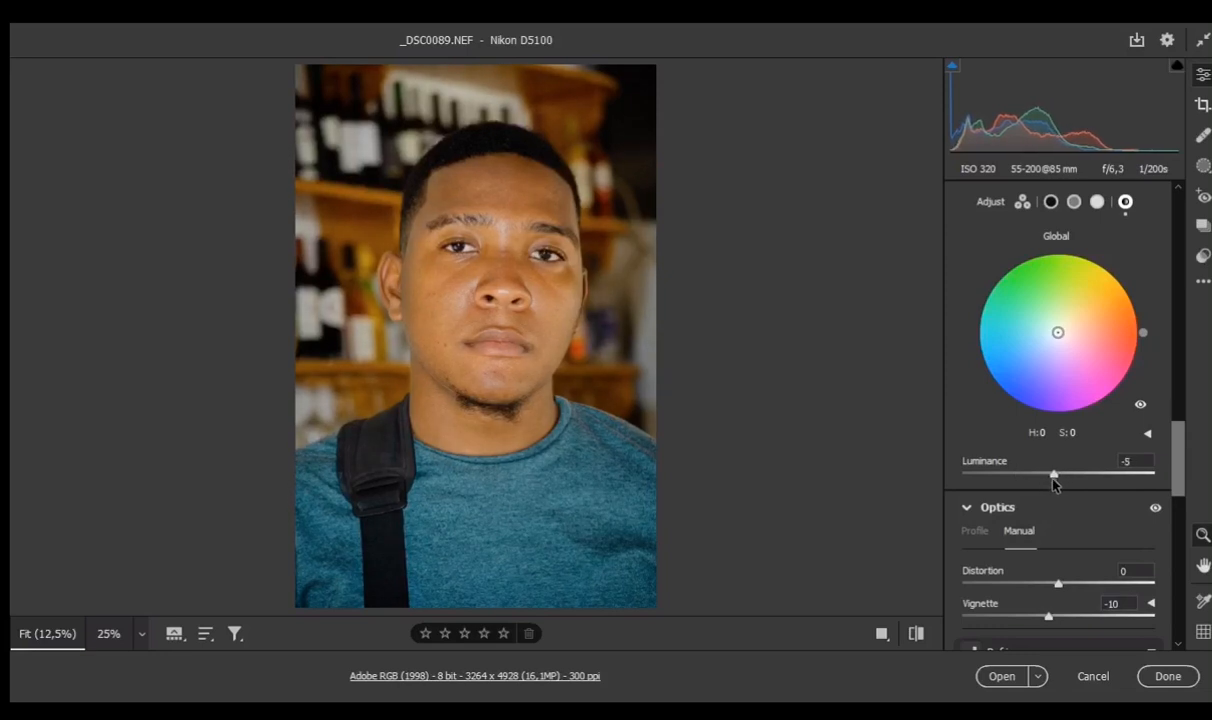
Tint the whole photo yellow with Global color grading: hue 67, saturation 42 and luminance -19.
scroll(1058, 484, down, 2)
scroll(1058, 486, up, 2)
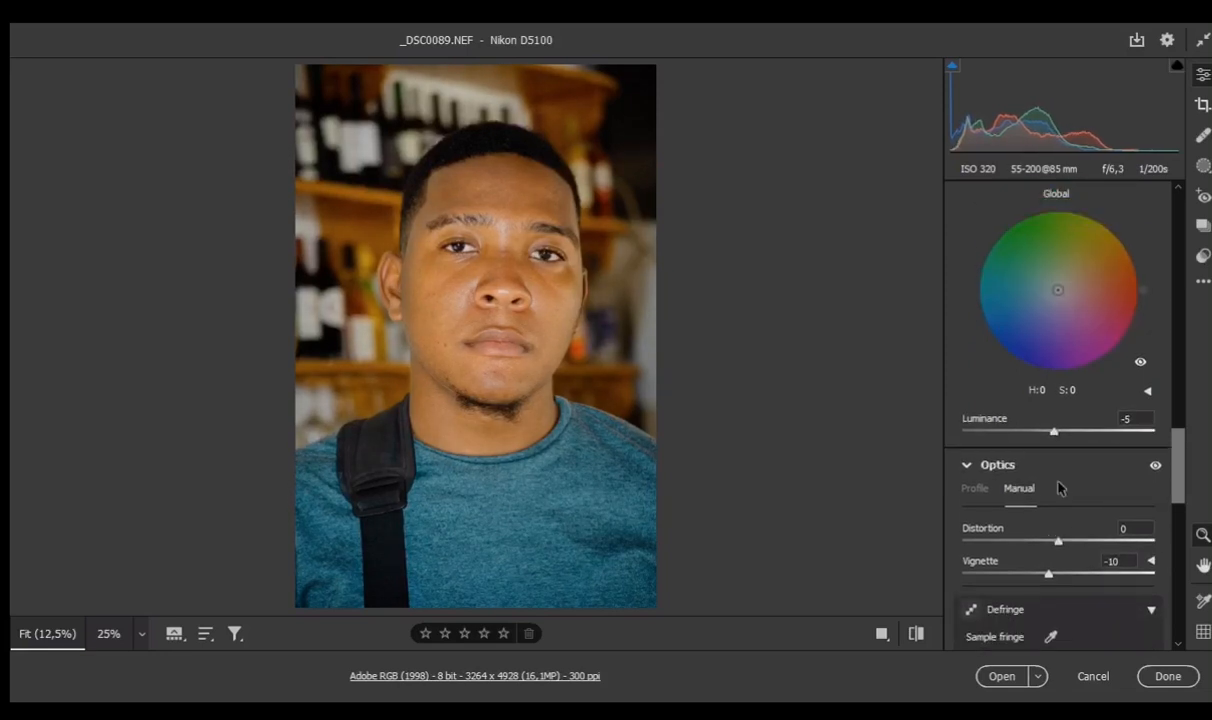
click(1146, 432)
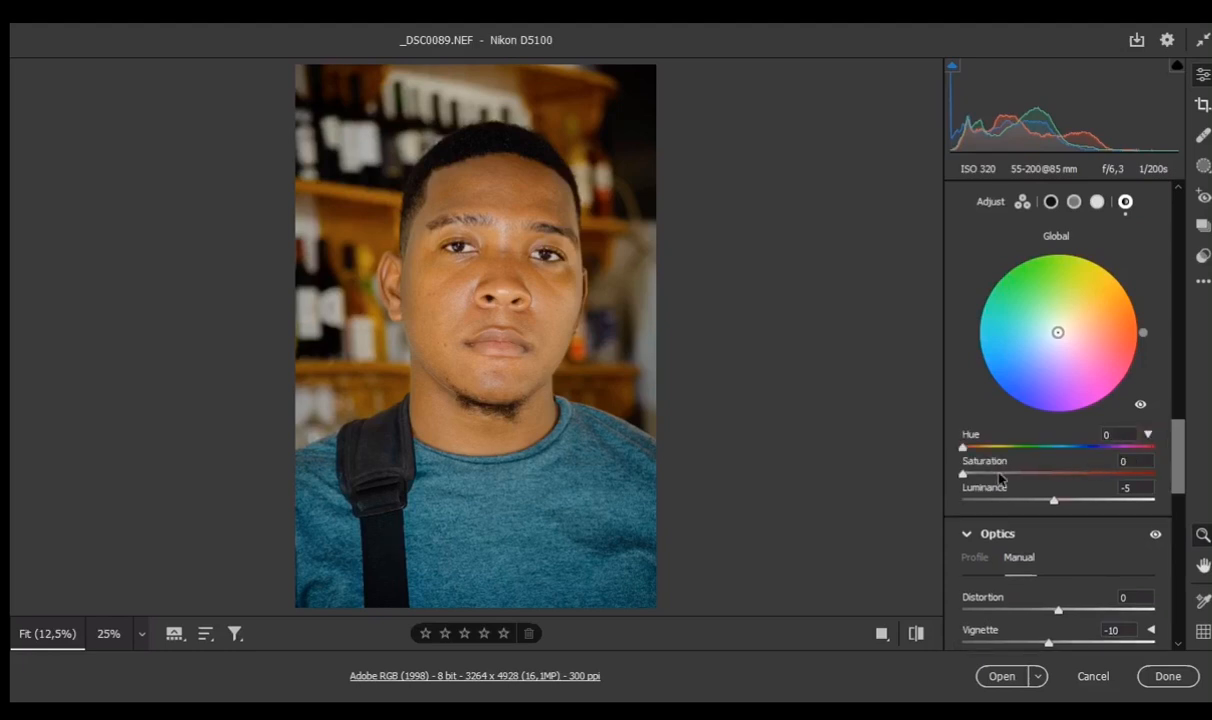
drag(965, 479, 1043, 477)
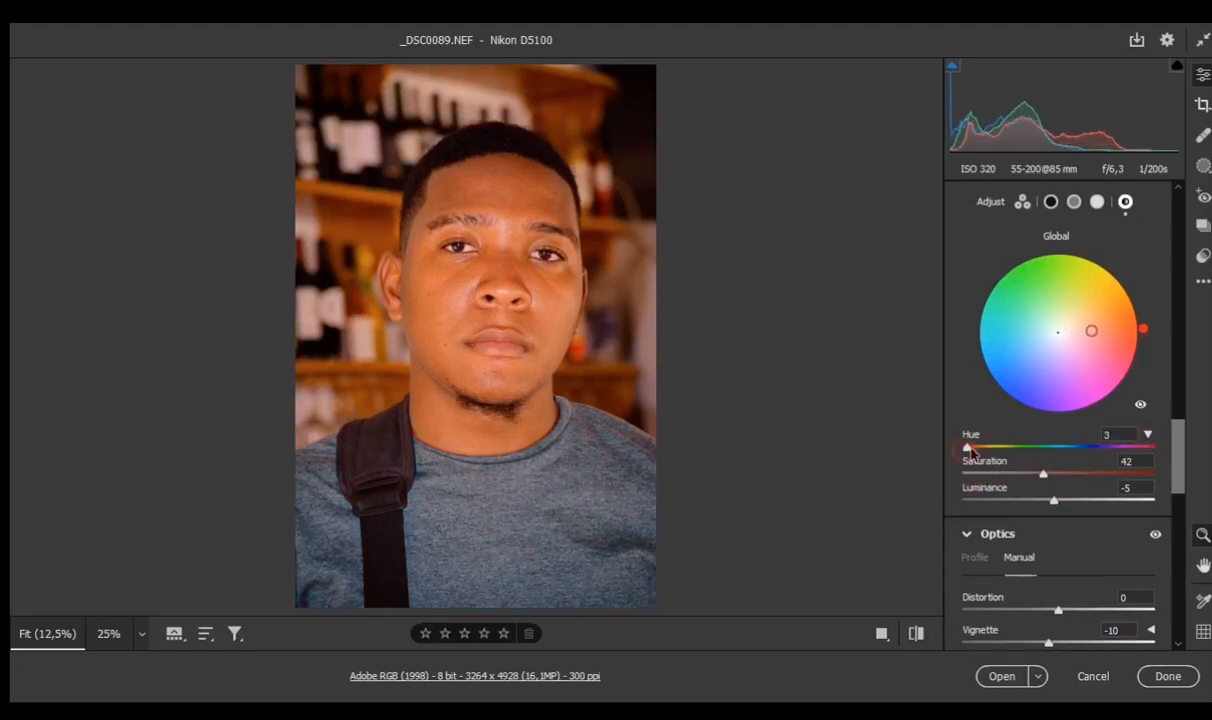
drag(962, 447, 998, 450)
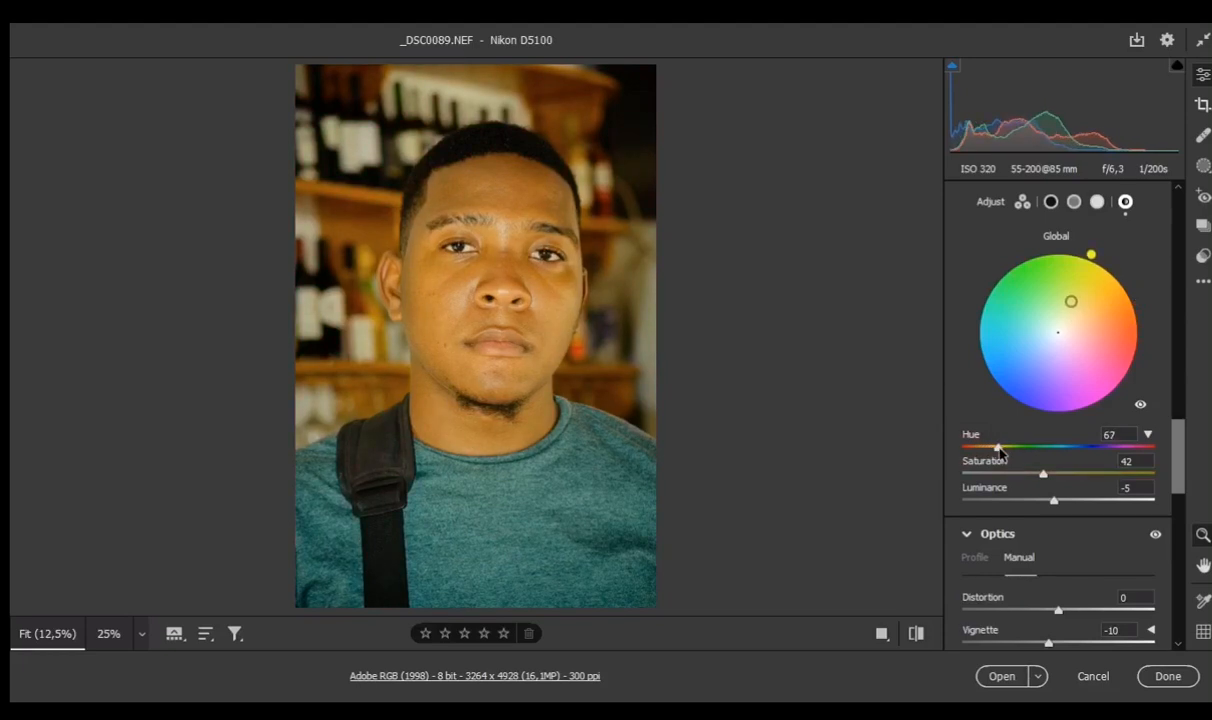
mouse_move(1050, 505)
mouse_down()
mouse_move(1009, 502)
mouse_move(1080, 502)
mouse_move(1037, 504)
mouse_up()
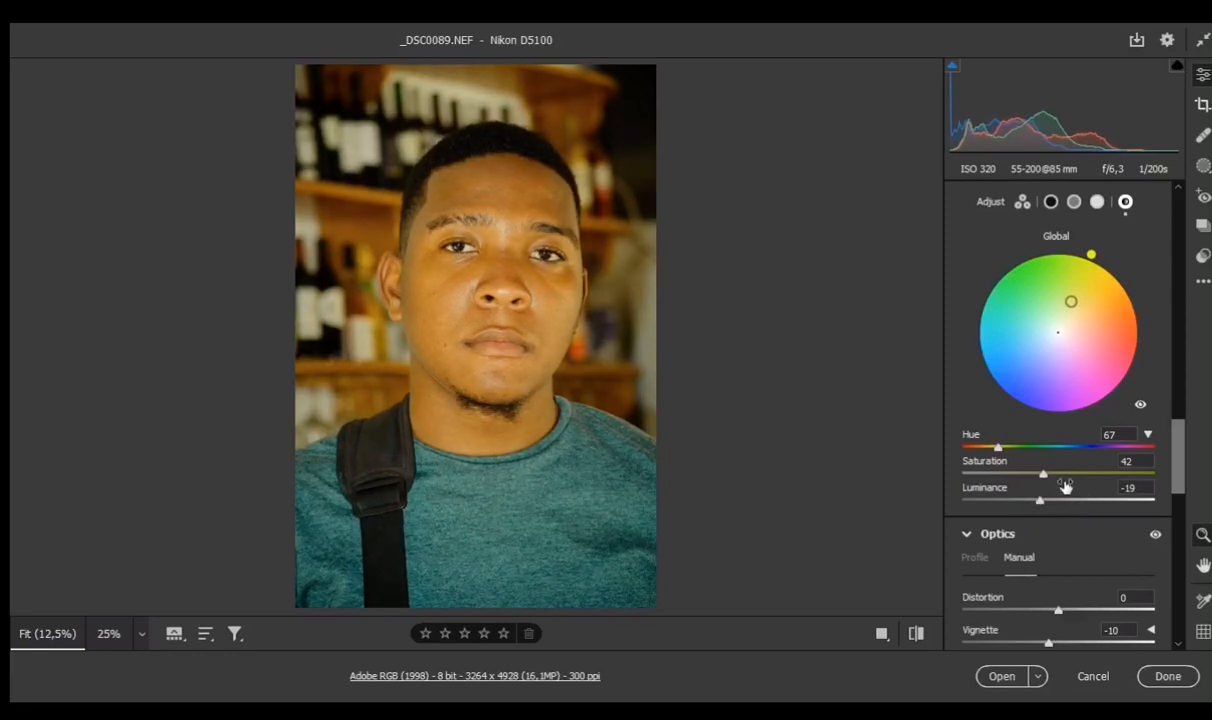
click(1151, 436)
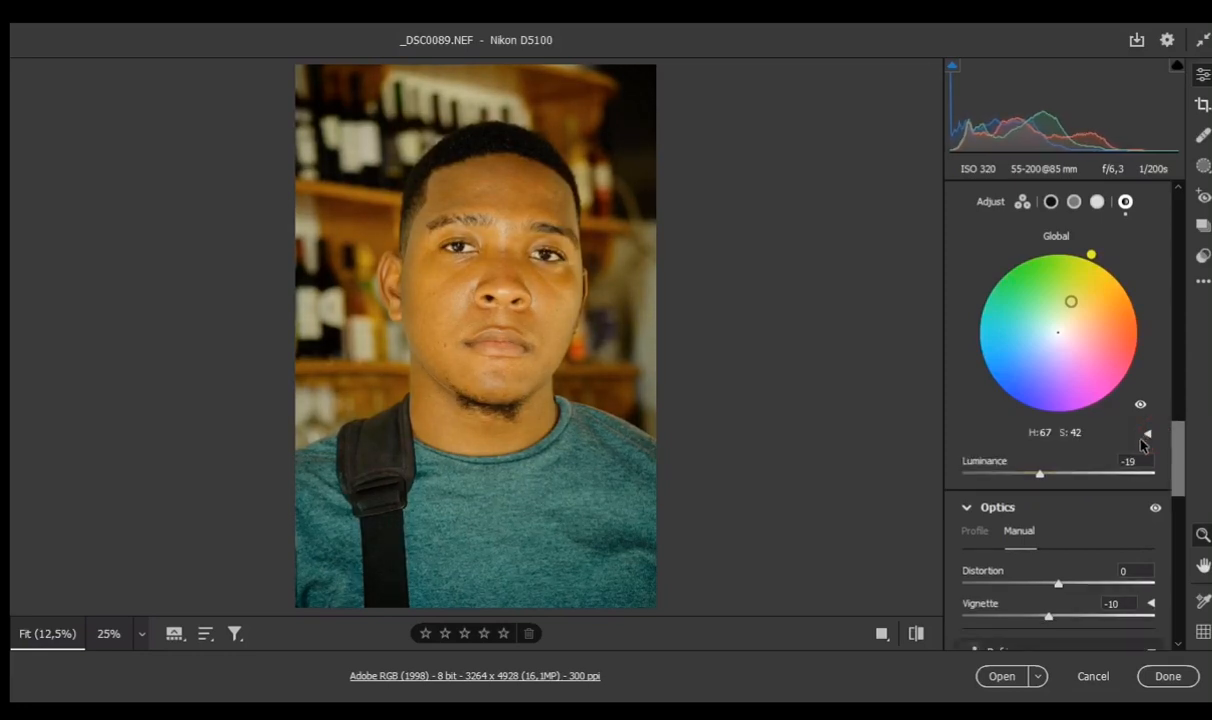
Set the luminance of the Global color grading to -7.
mouse_move(1039, 475)
mouse_down()
mouse_move(1015, 479)
mouse_move(1050, 478)
mouse_up()
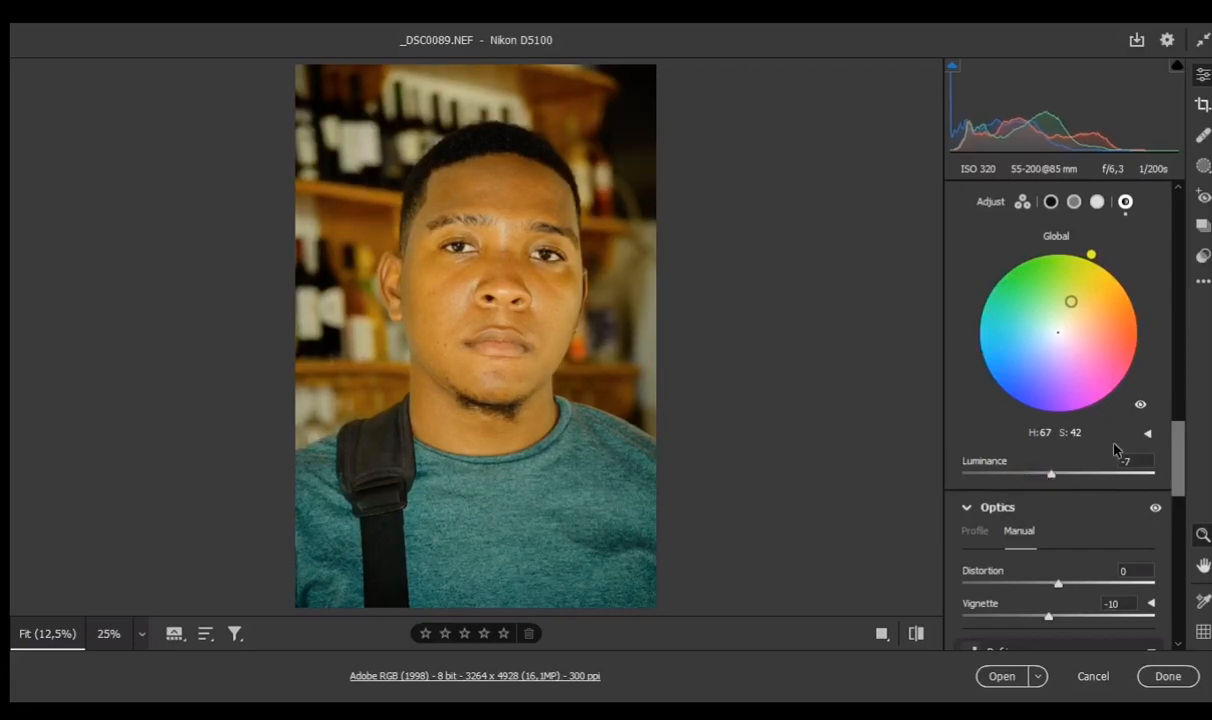
scroll(1054, 418, up, 3)
scroll(1106, 392, down, 10)
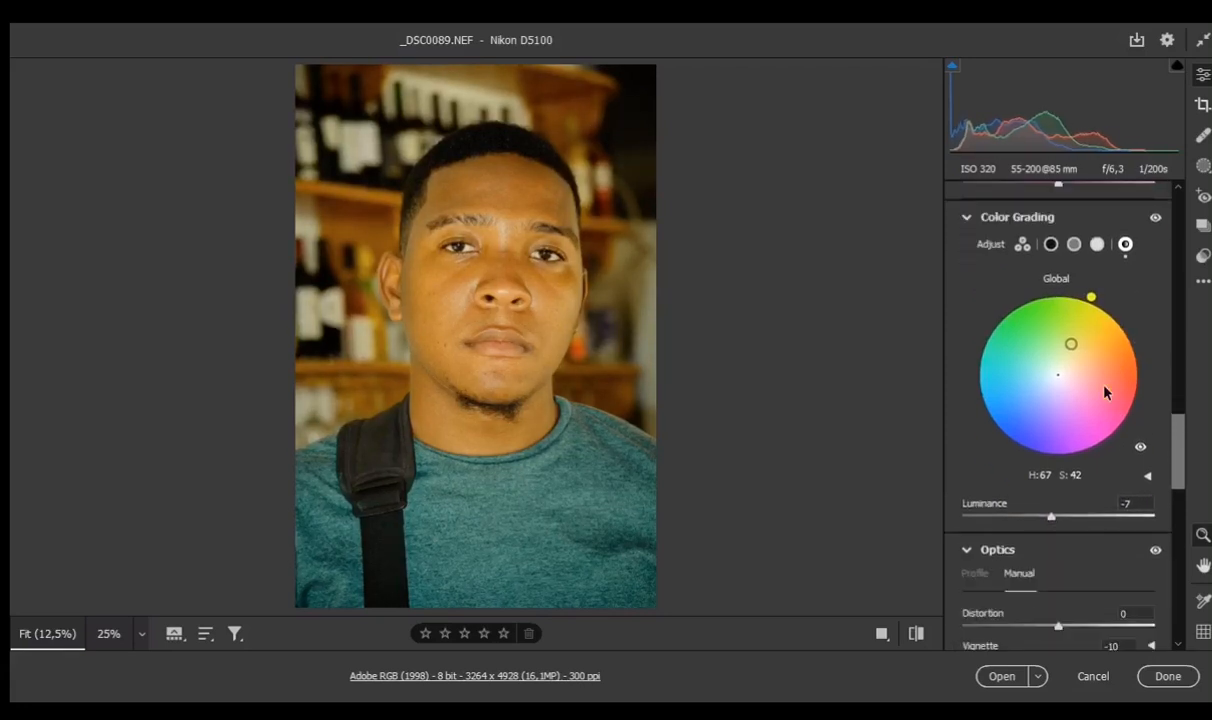
In Calibration, set the Red Primary hue to -15, Green Primary hue to +40, Blue Primary hue to 0 and Shadows tint to -6.
scroll(1102, 382, down, 3)
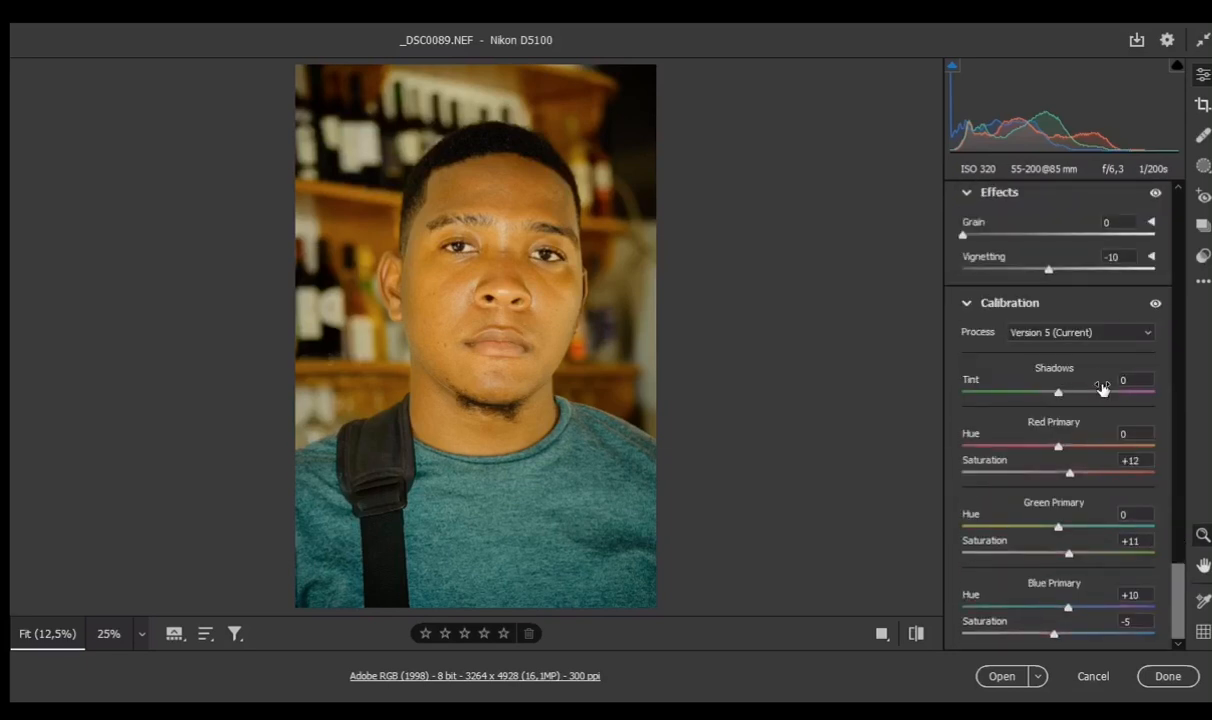
mouse_move(1060, 451)
mouse_down()
mouse_move(1020, 457)
mouse_move(1039, 452)
mouse_up()
drag(1055, 530, 1090, 530)
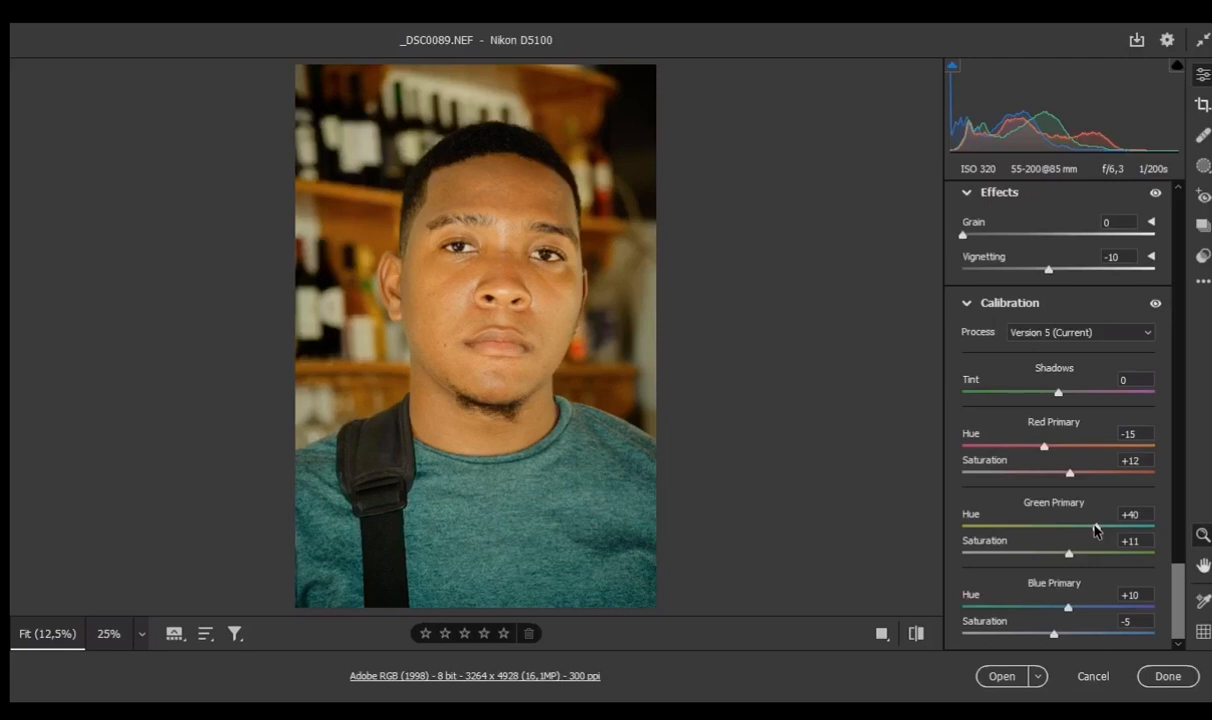
mouse_move(1068, 607)
mouse_down()
mouse_move(1022, 613)
mouse_move(1058, 611)
mouse_up()
scroll(1055, 505, up, 2)
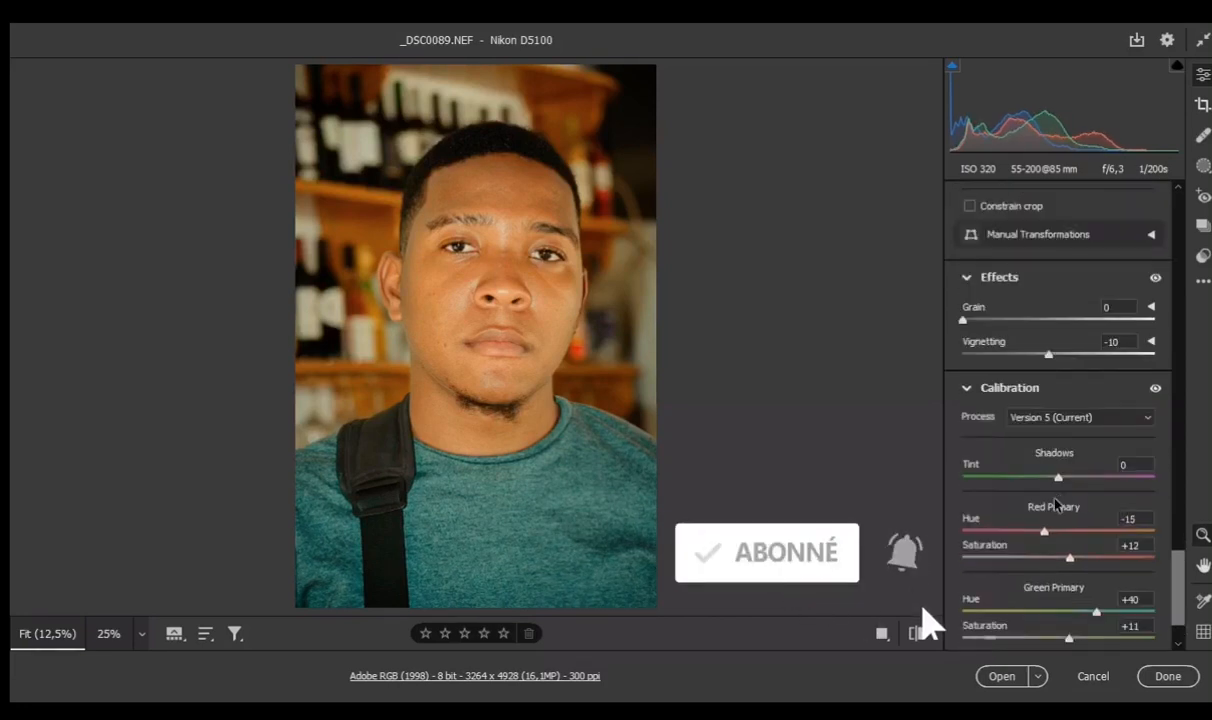
drag(1058, 478, 1056, 483)
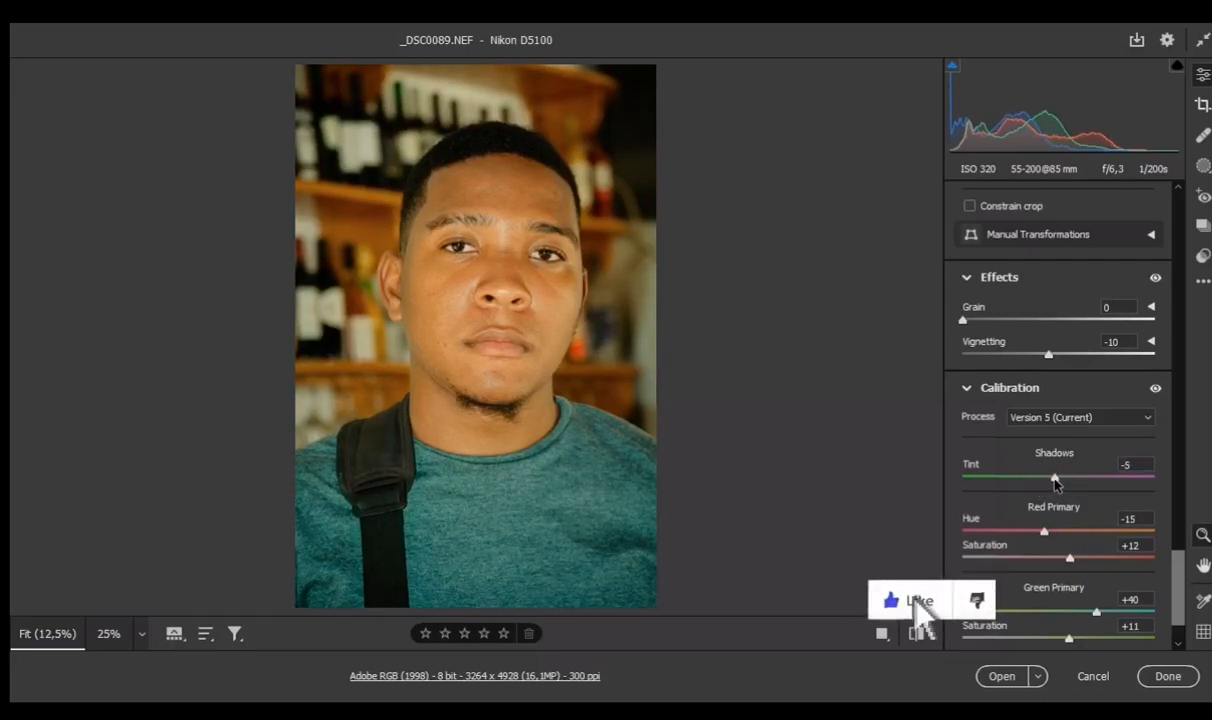
Expand the Global color grading sliders and set saturation to 33 and luminance to -14.
scroll(1055, 483, up, 5)
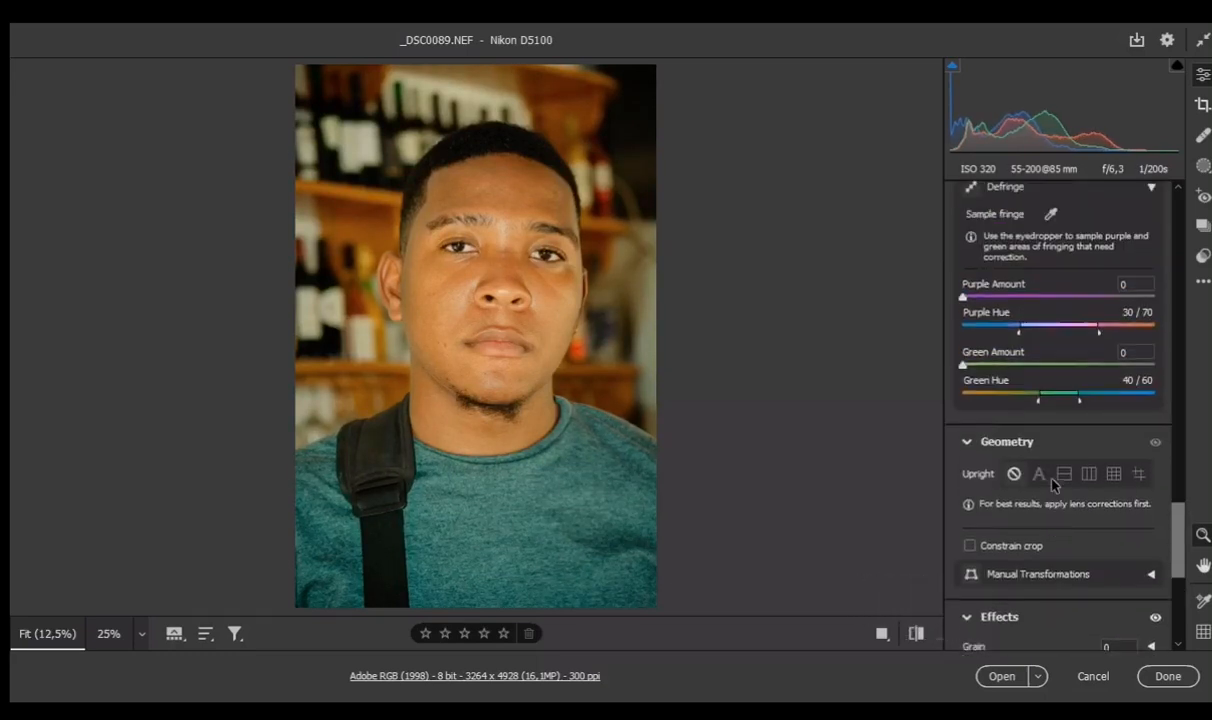
scroll(1053, 484, up, 8)
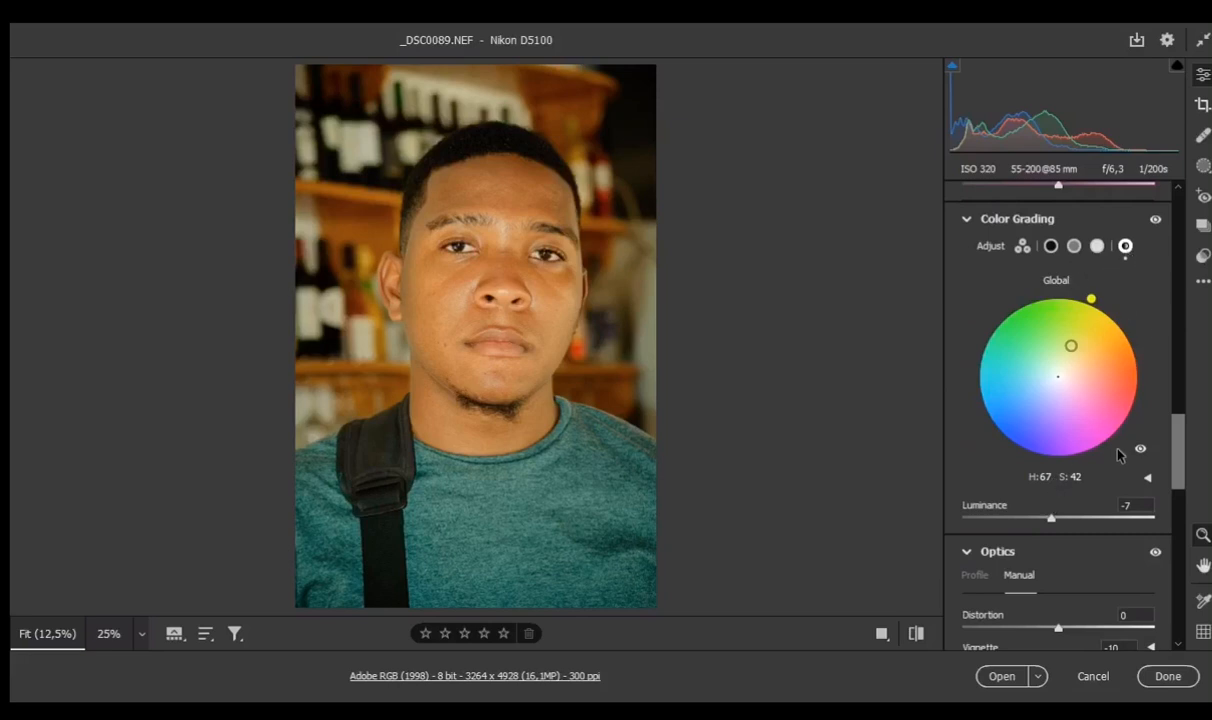
click(1147, 477)
scroll(1068, 430, down, 1)
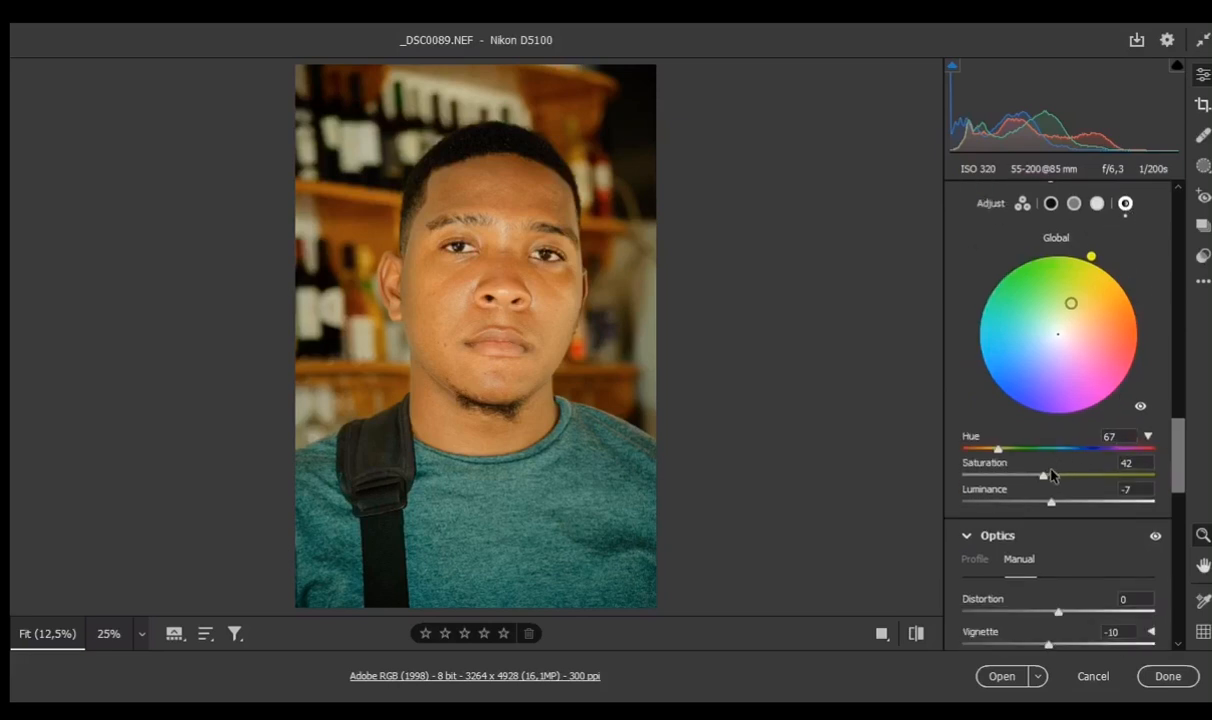
mouse_move(1044, 479)
mouse_down()
mouse_move(1015, 481)
mouse_move(1042, 509)
mouse_up()
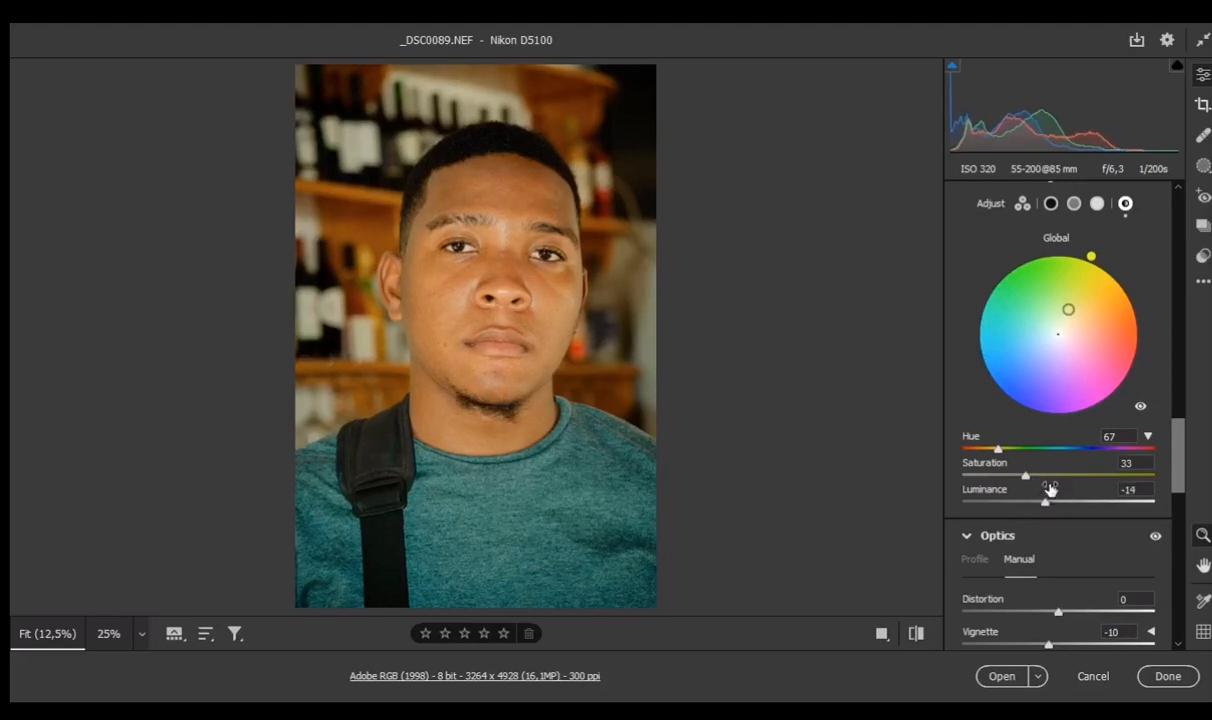
Shift the hue of the Oranges to +5 in the Color Mixer.
scroll(1045, 480, up, 5)
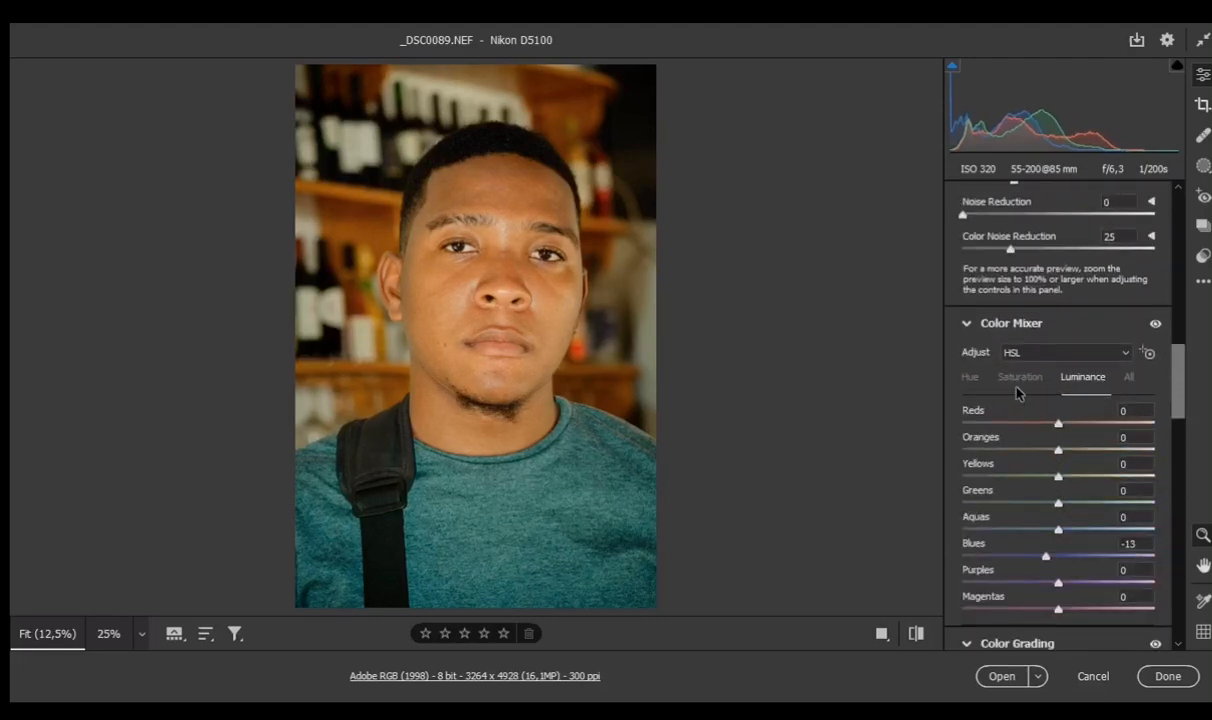
click(1019, 389)
click(970, 380)
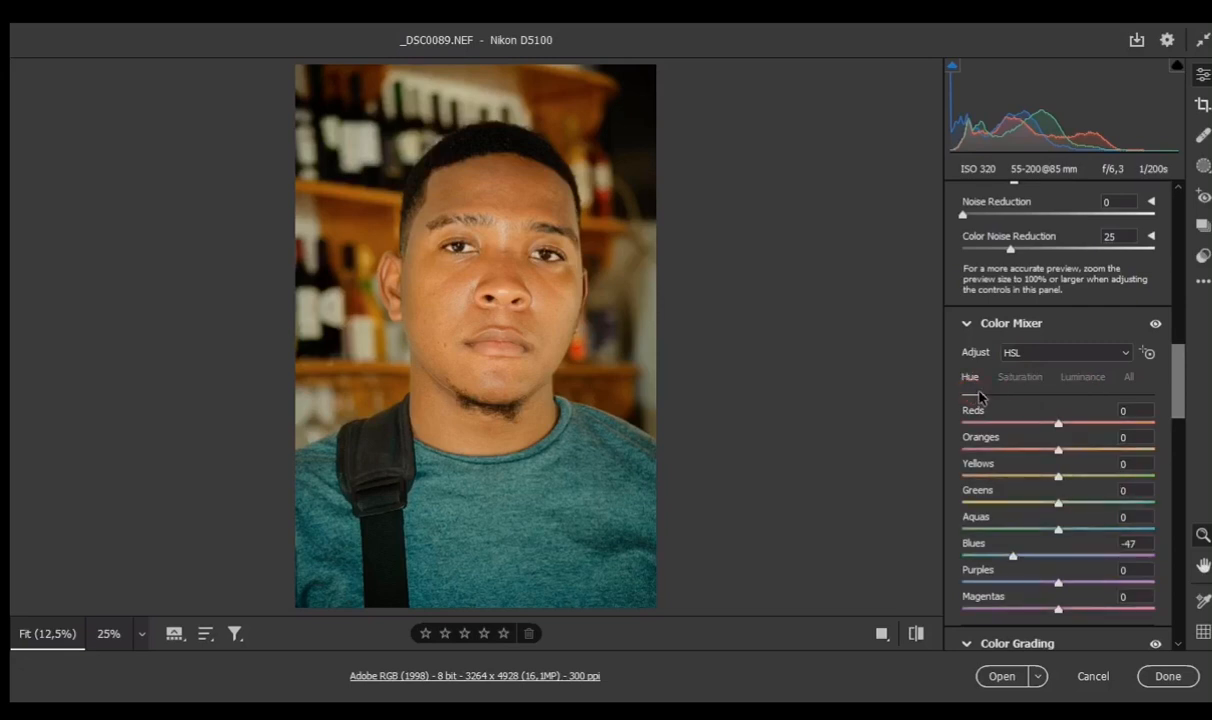
mouse_move(1057, 455)
mouse_down()
mouse_move(1043, 455)
mouse_move(1058, 455)
mouse_up()
Set the Red Primary hue to -4 and its saturation to +21 in Calibration.
scroll(1062, 453, down, 15)
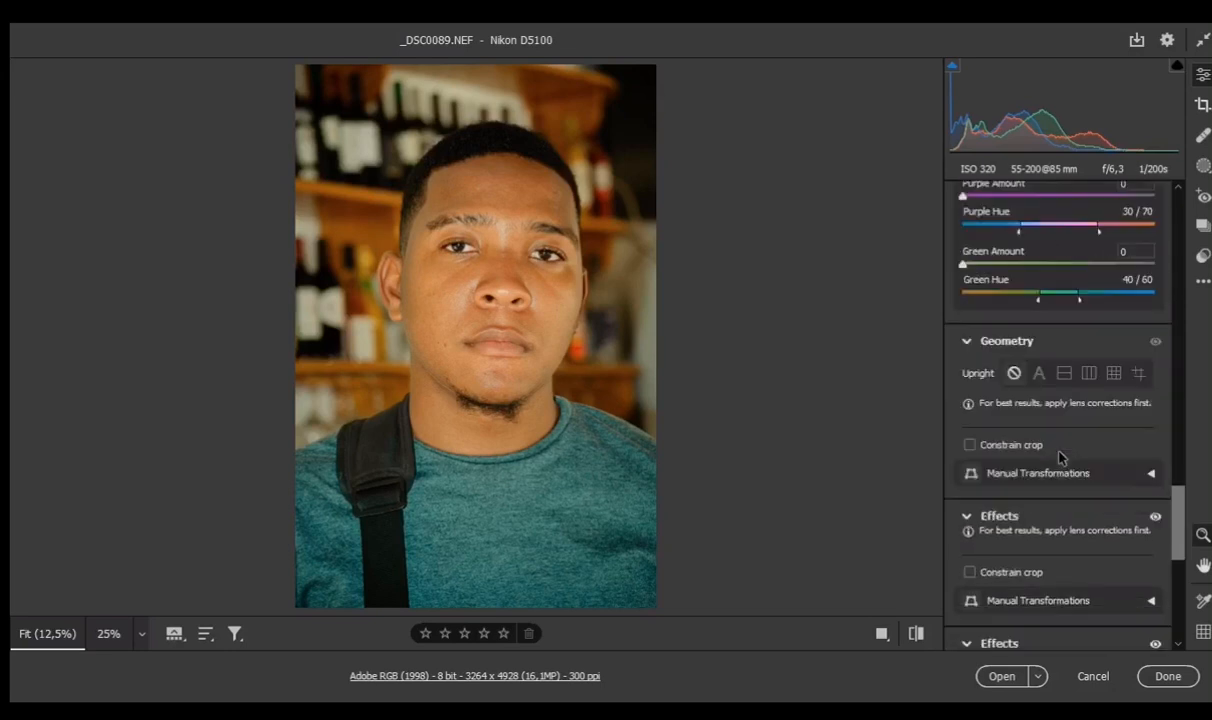
scroll(1062, 455, down, 2)
drag(1044, 450, 1050, 450)
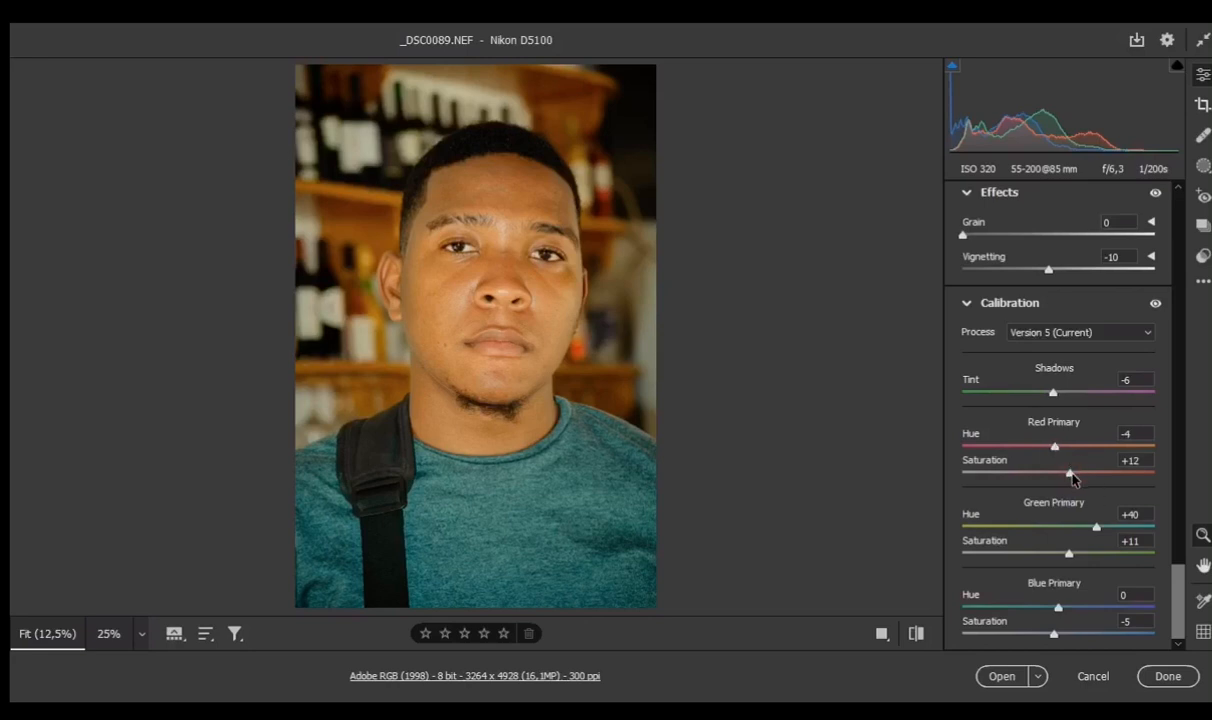
drag(1073, 481, 1083, 481)
Set the Green Primary hue to +48, the Blue Primary to hue -6 and saturation 0, and the Shadows tint to -3.
drag(1096, 535, 1104, 528)
mouse_move(1057, 610)
mouse_down()
mouse_move(1040, 612)
mouse_move(1058, 607)
mouse_up()
mouse_move(1056, 633)
mouse_down()
mouse_move(1070, 637)
mouse_move(1058, 636)
mouse_up()
scroll(995, 485, up, 2)
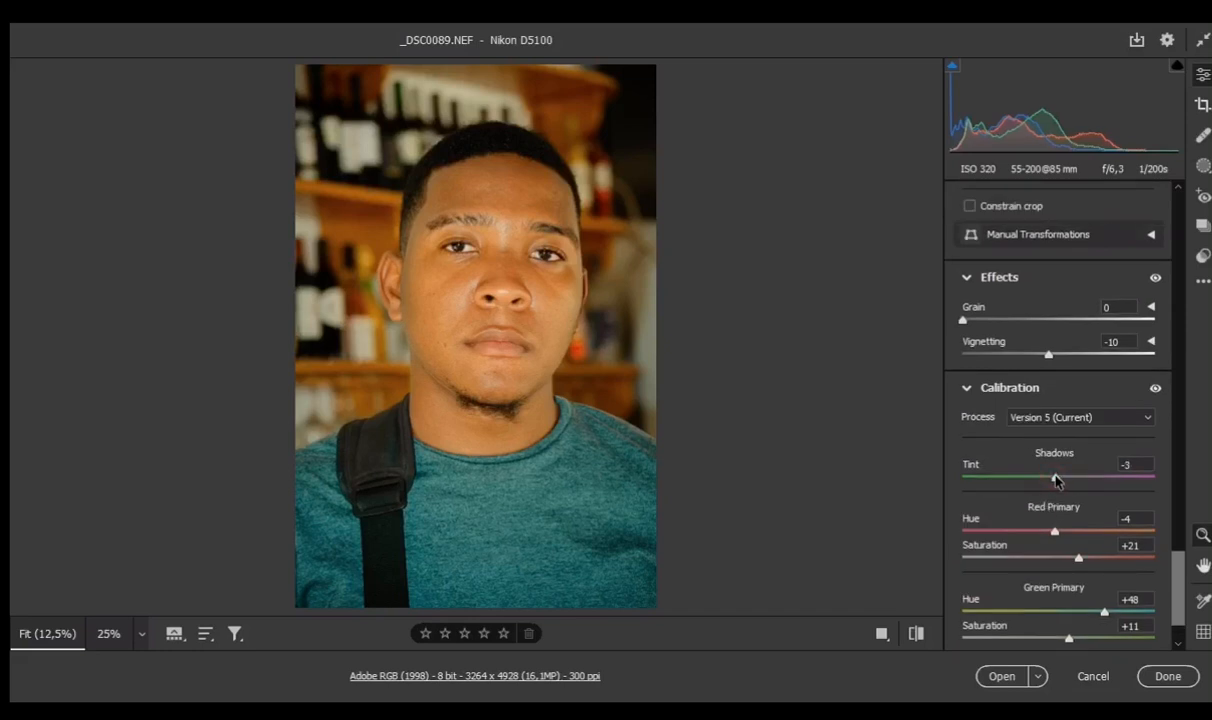
Tint the shadows magenta in Color Grading with hue 310, saturation 14 and luminance +6.
scroll(1055, 481, up, 10)
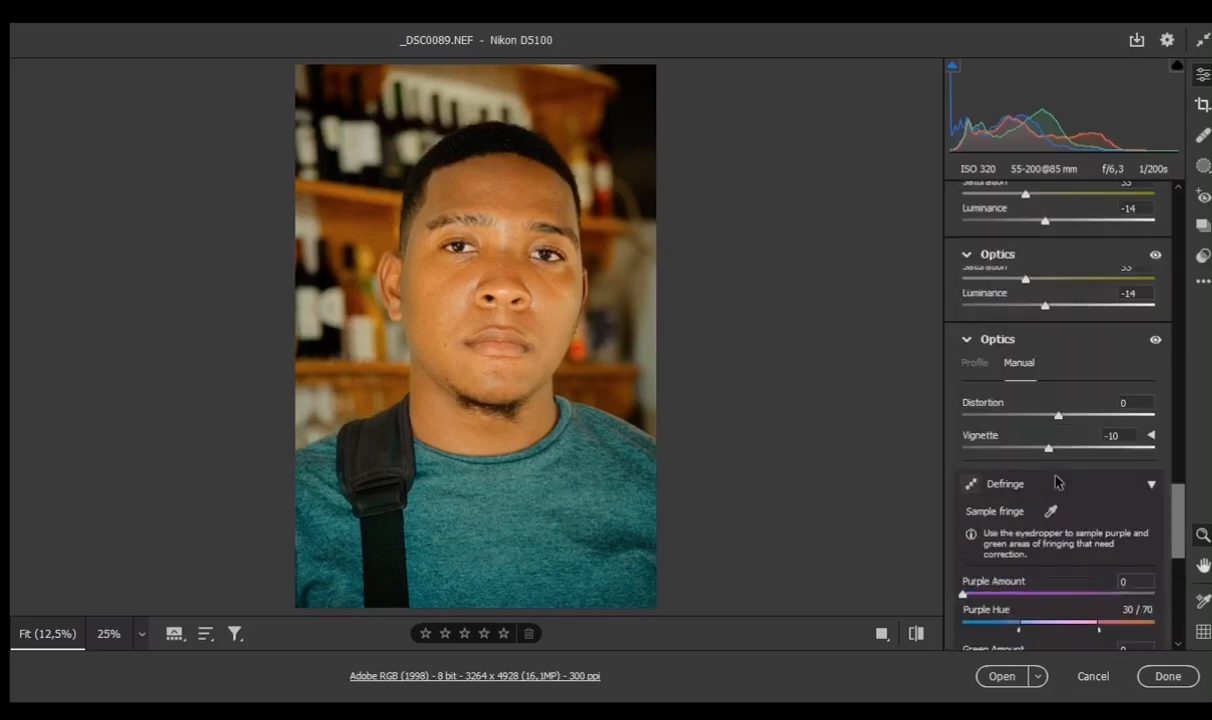
scroll(1055, 481, up, 4)
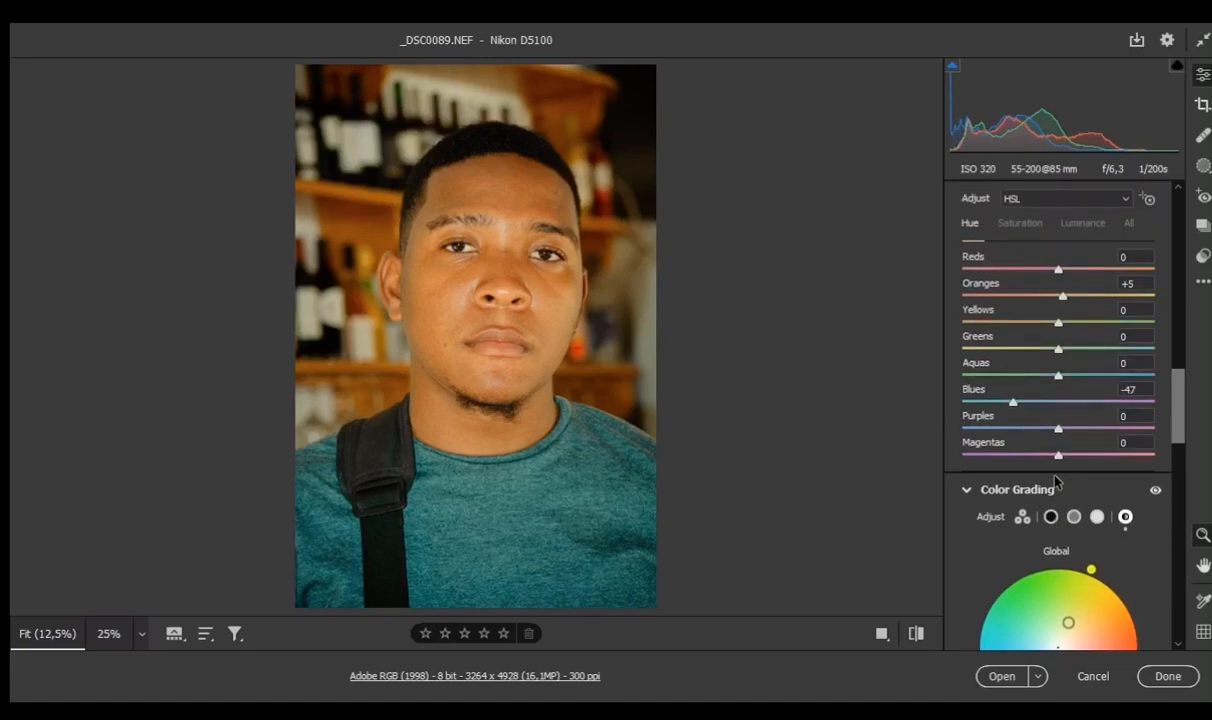
click(1051, 432)
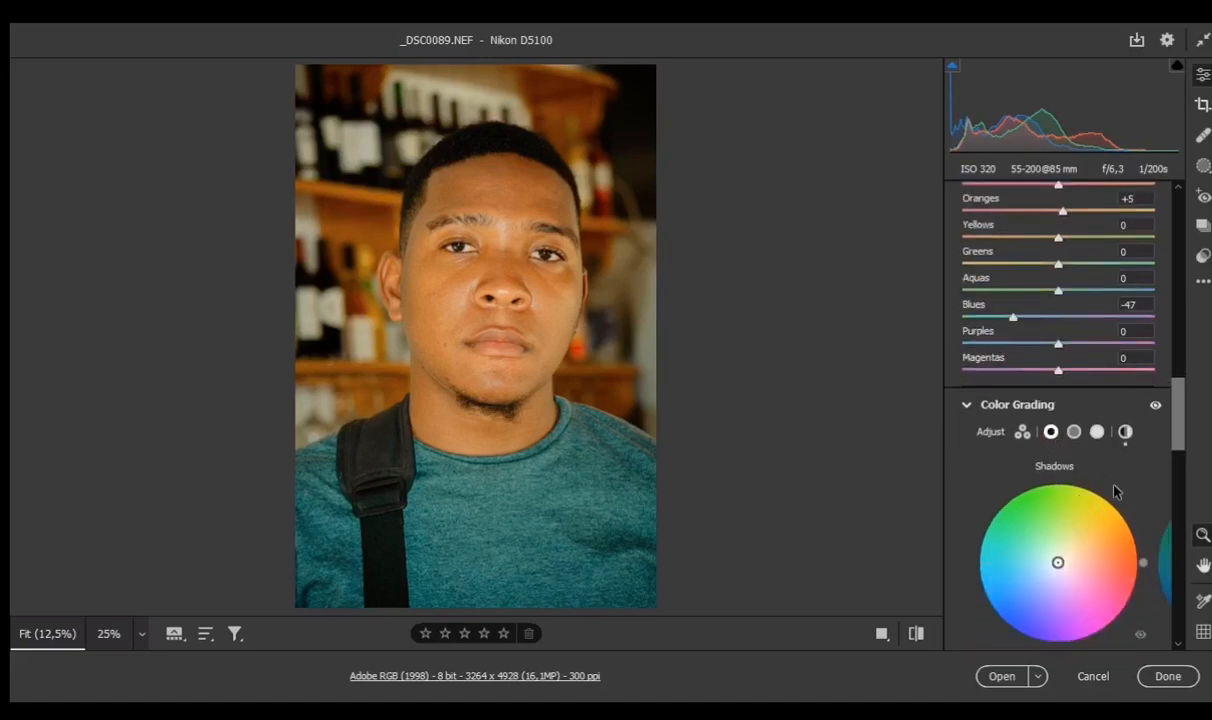
scroll(1116, 492, down, 4)
drag(963, 535, 1010, 542)
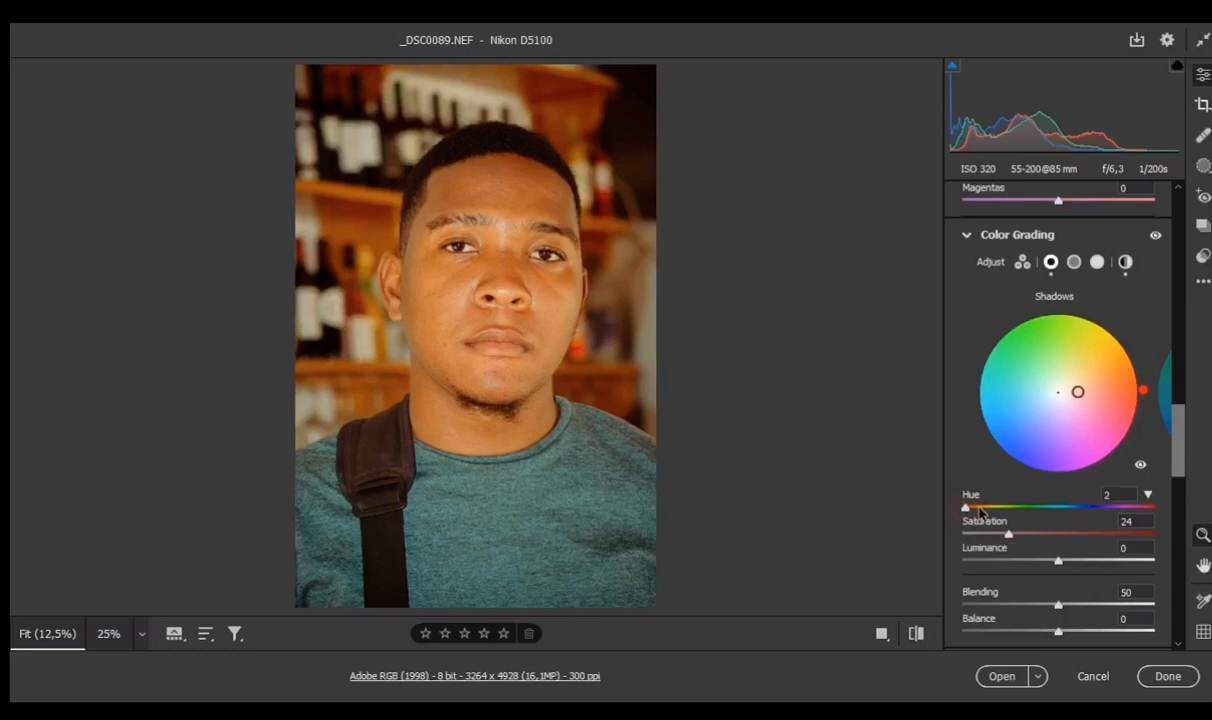
drag(963, 508, 1131, 494)
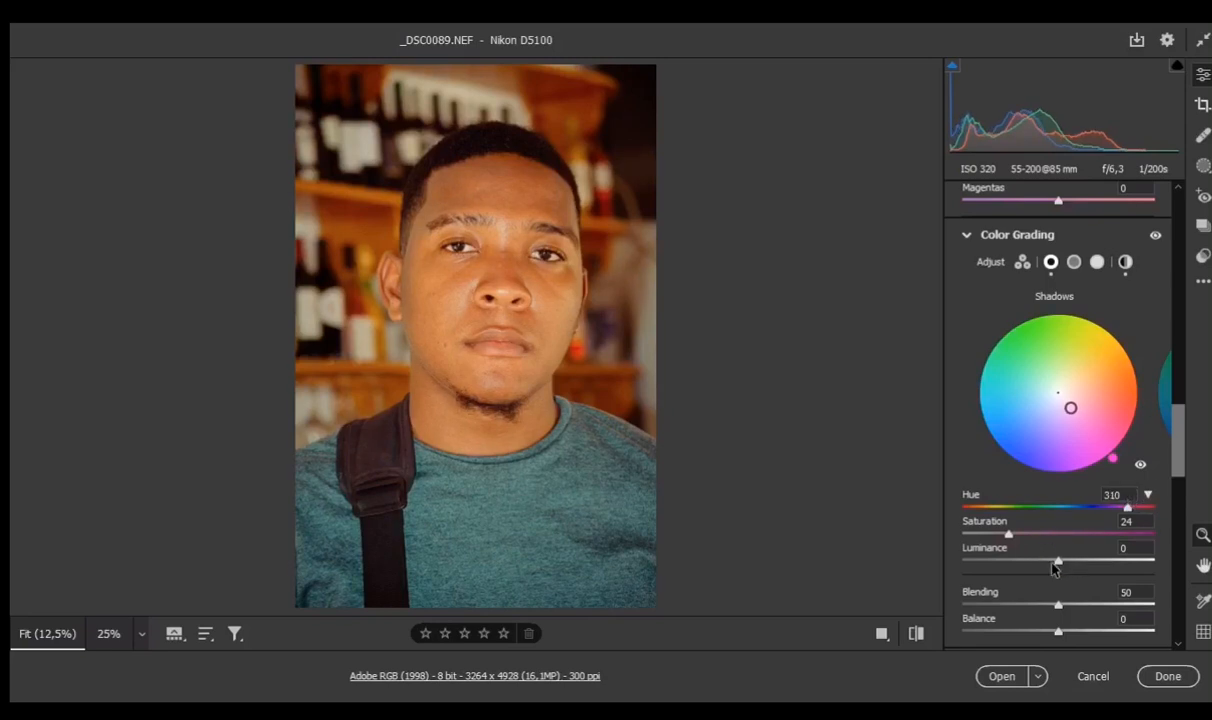
mouse_move(1057, 564)
mouse_down()
mouse_move(999, 566)
mouse_move(990, 538)
mouse_move(962, 540)
mouse_move(1018, 566)
mouse_move(1068, 561)
mouse_up()
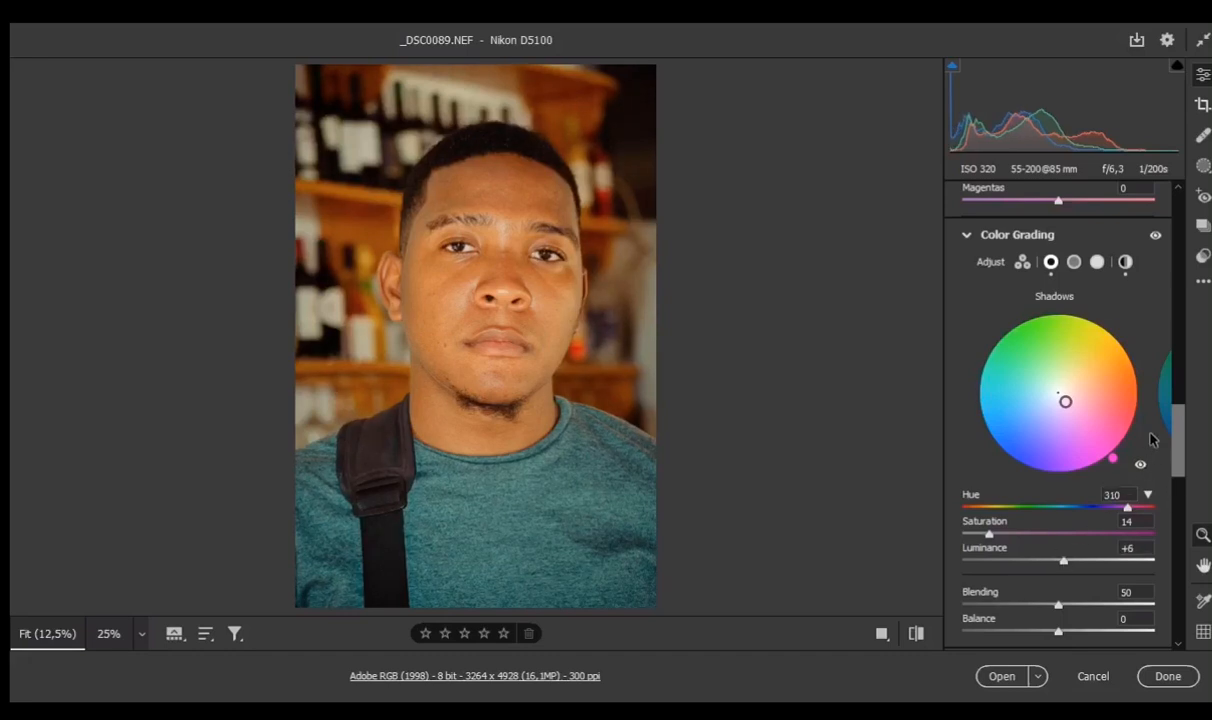
Tint the midtones yellow in Color Grading with hue 52, saturation 18 and luminance +10.
click(1073, 262)
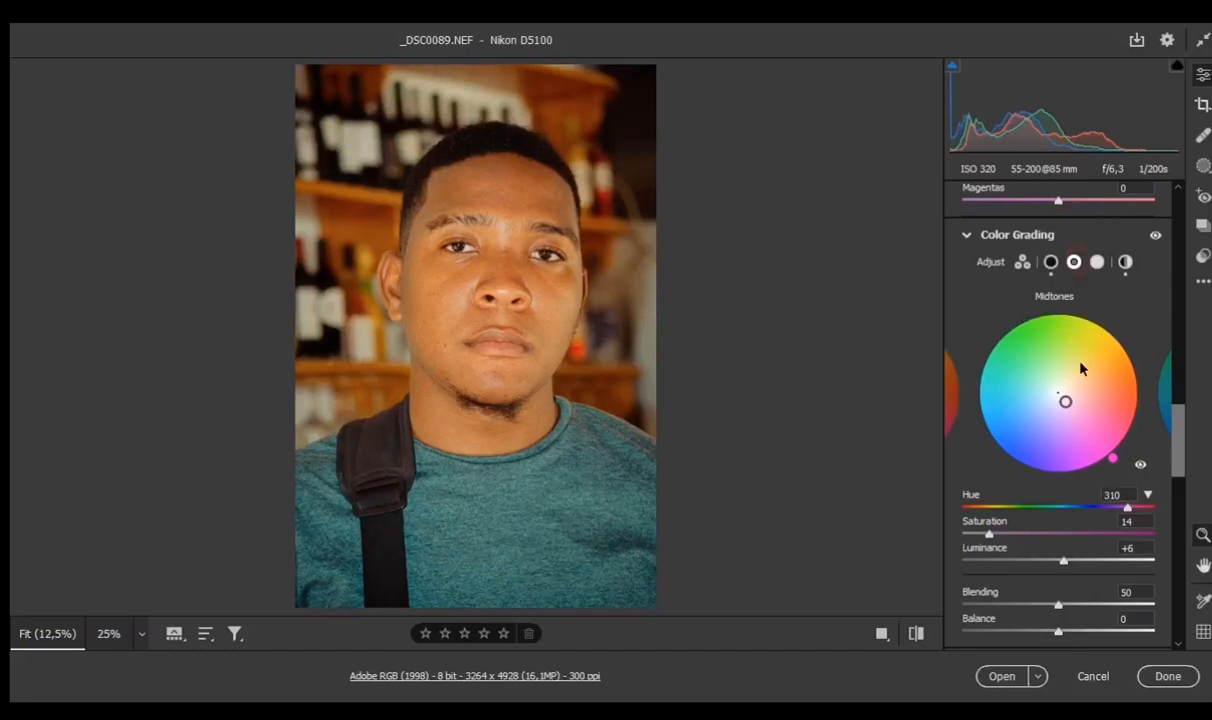
mouse_move(963, 507)
mouse_down()
mouse_move(1000, 507)
mouse_move(978, 536)
mouse_move(1031, 506)
mouse_move(1085, 507)
mouse_move(968, 527)
mouse_move(992, 520)
mouse_up()
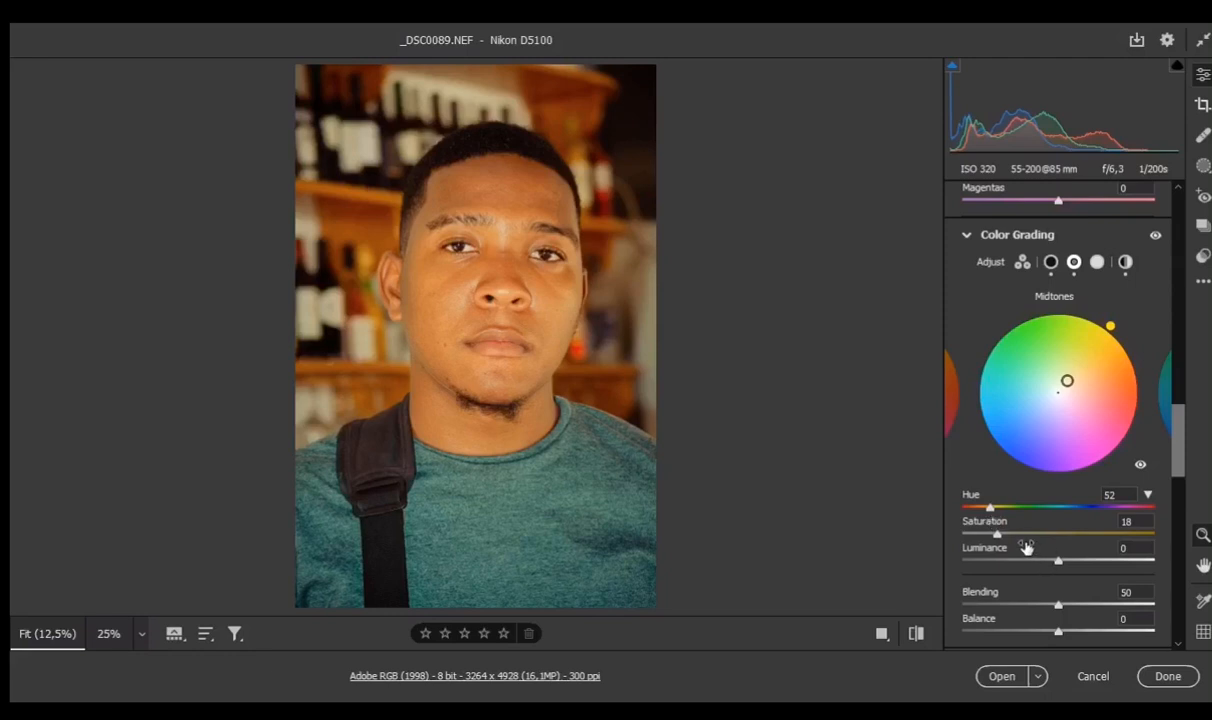
drag(1063, 566, 1068, 566)
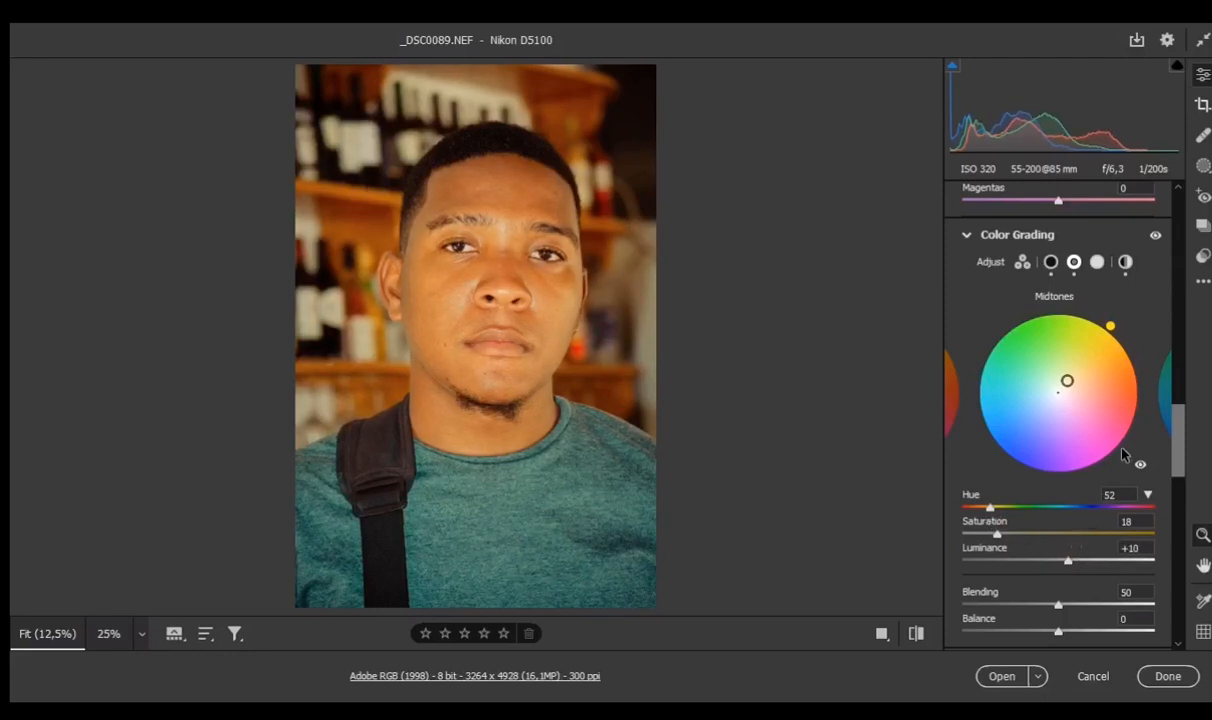
Tint the highlights blue-violet in Color Grading with hue 258 at a low saturation.
click(1097, 262)
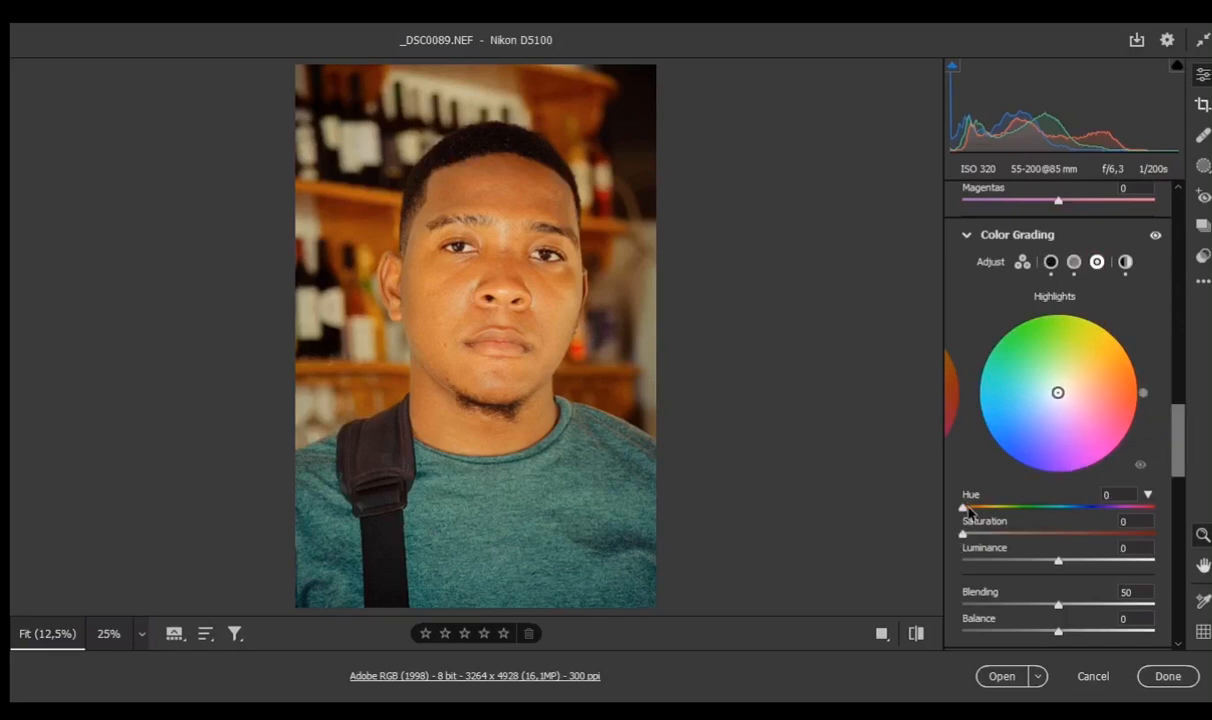
drag(968, 512, 1100, 508)
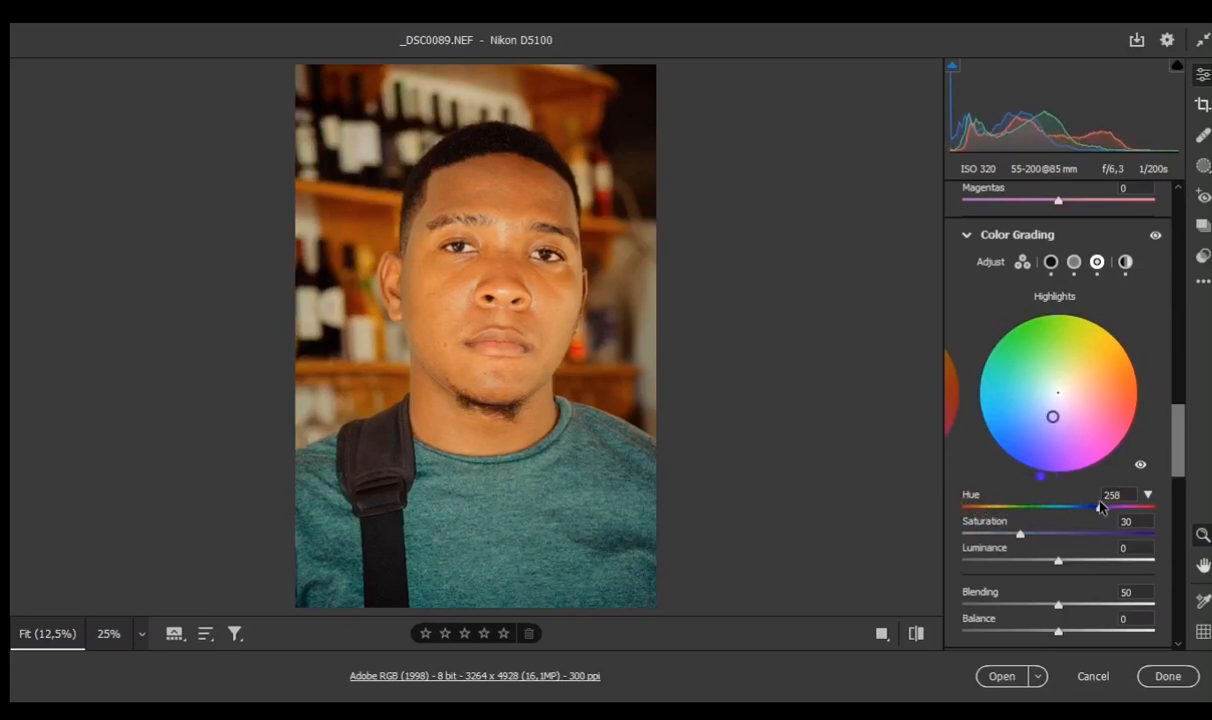
drag(1020, 537, 995, 537)
mouse_move(1062, 567)
mouse_down()
mouse_move(993, 573)
mouse_move(1058, 573)
mouse_up()
Reduce the saturation of the Global color grading to 24.
scroll(1049, 482, up, 3)
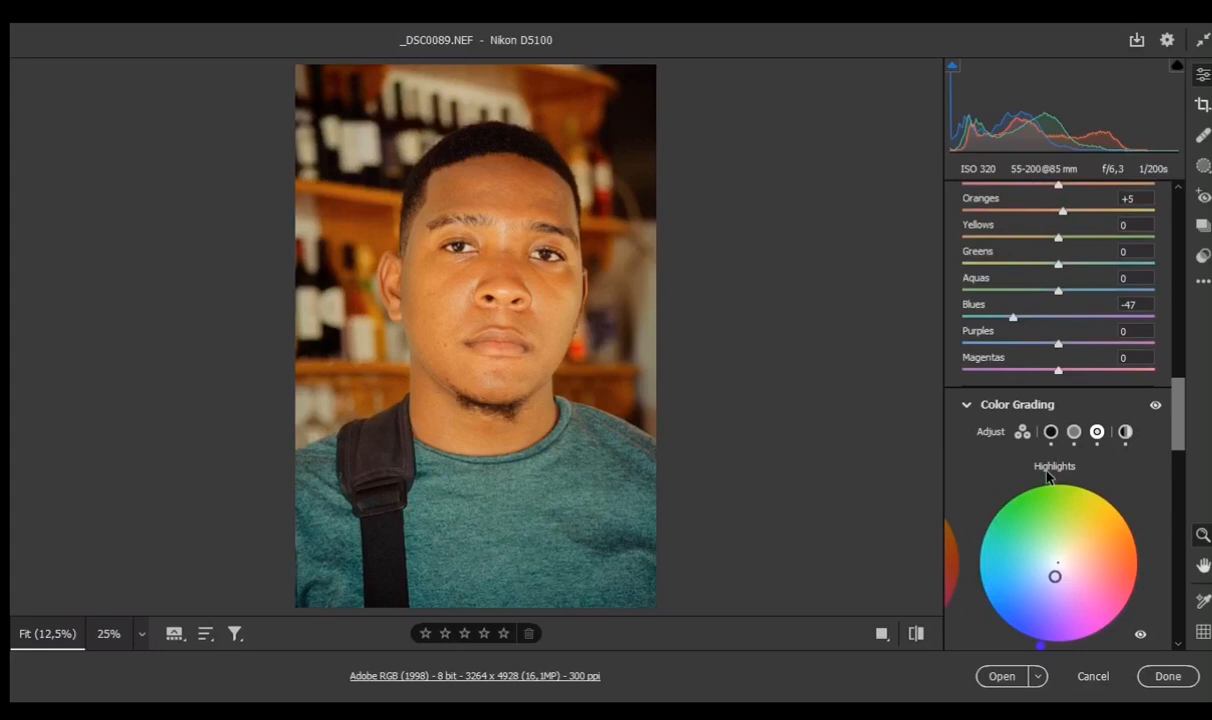
click(1125, 431)
scroll(1097, 452, down, 2)
scroll(1090, 445, down, 3)
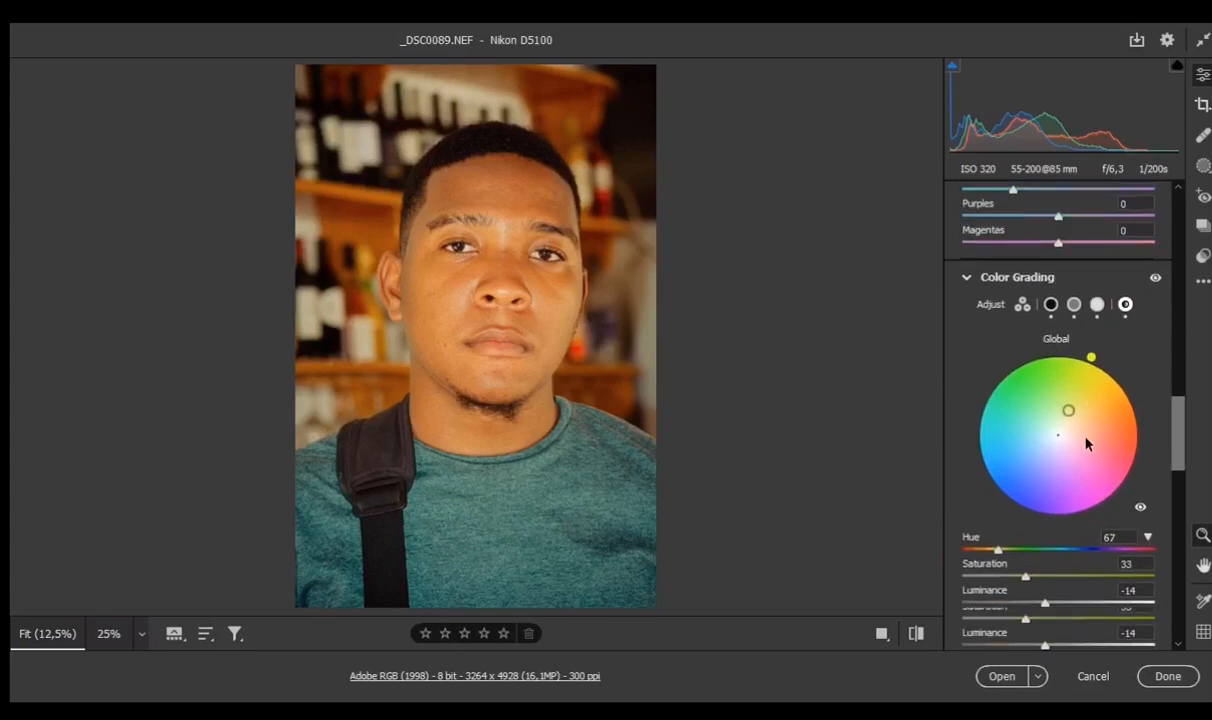
drag(1028, 497, 1012, 501)
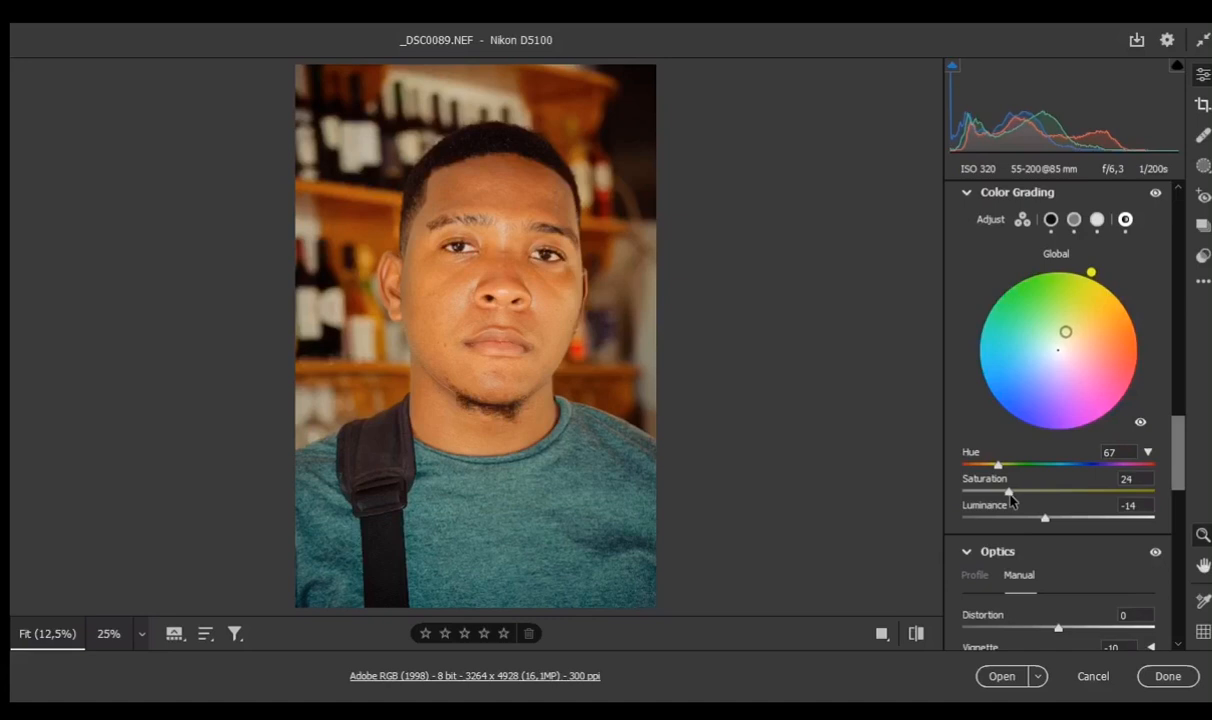
Set the Red Primary to hue +11 and saturation +15, the Blue Primary to hue -15 and saturation +12, and fine-tune the Shadows tint.
scroll(1012, 501, down, 20)
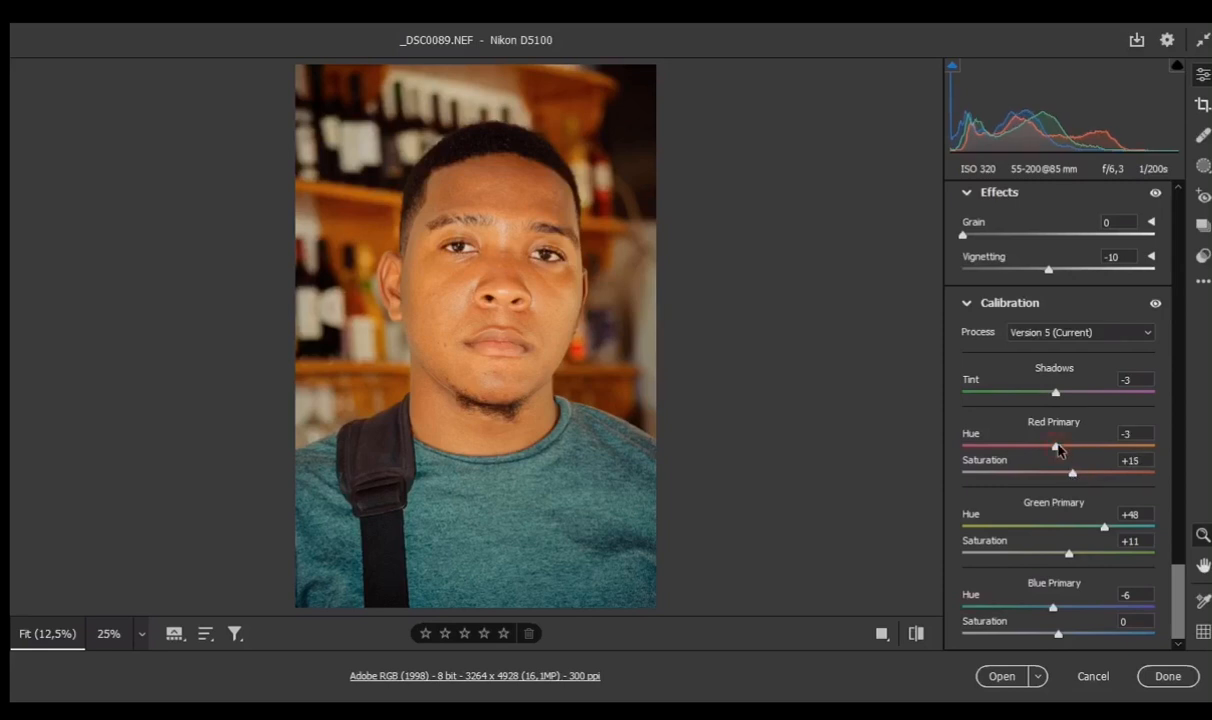
drag(1057, 447, 1071, 450)
drag(1058, 634, 1043, 612)
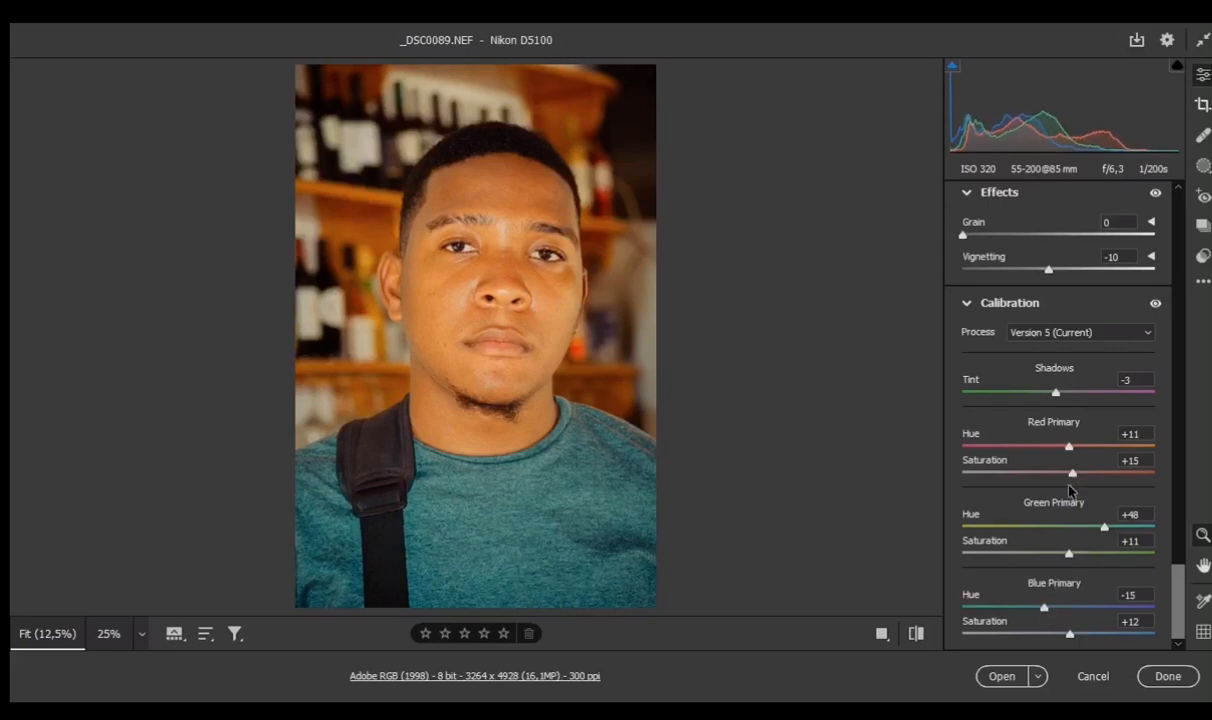
drag(1076, 469, 1072, 478)
drag(1058, 394, 1063, 394)
Raise the saturation of the Blues to +43 in the Color Mixer.
scroll(1066, 398, up, 10)
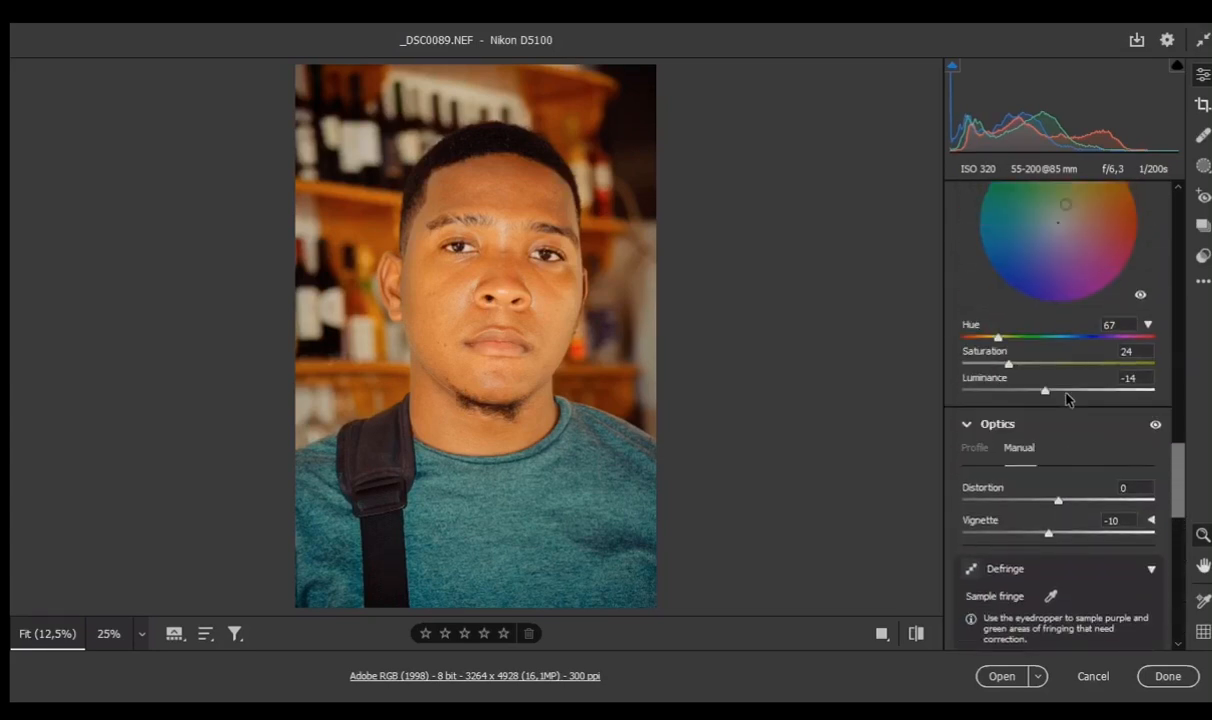
scroll(1066, 398, up, 6)
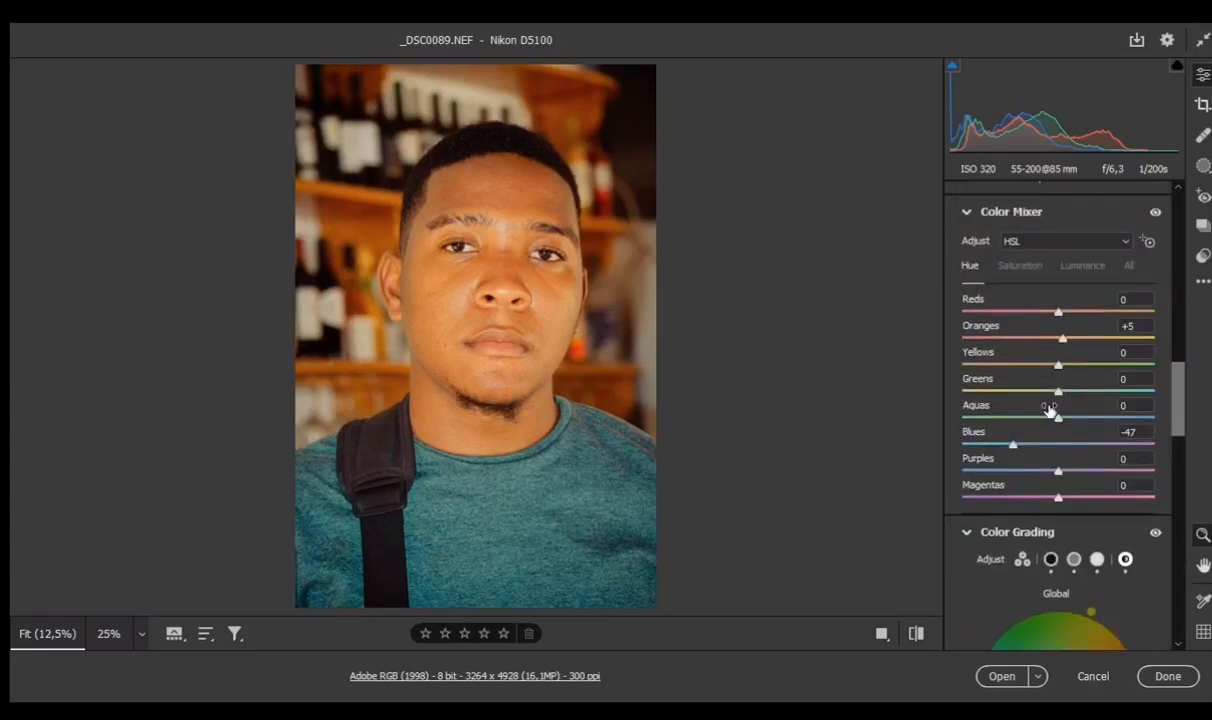
click(1020, 266)
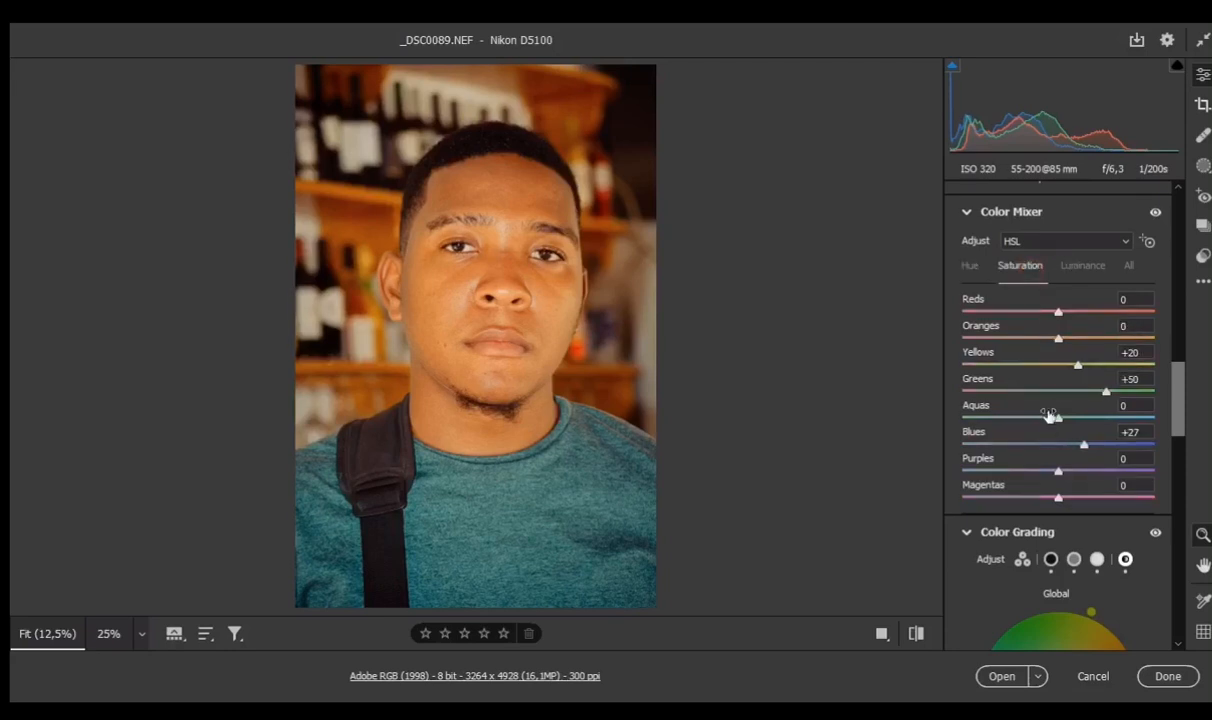
drag(1085, 444, 1100, 449)
scroll(1000, 315, up, 4)
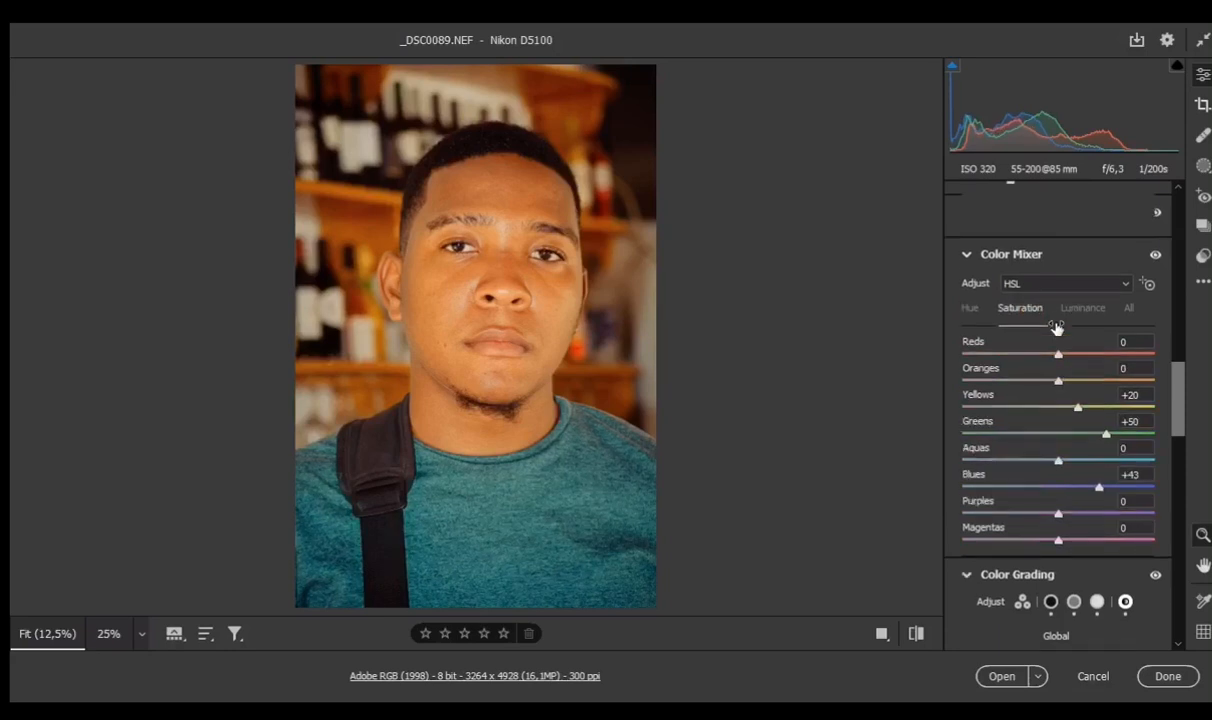
Add a darkening point in the lower part of the point curve at input 69, output 59.
scroll(1056, 328, up, 3)
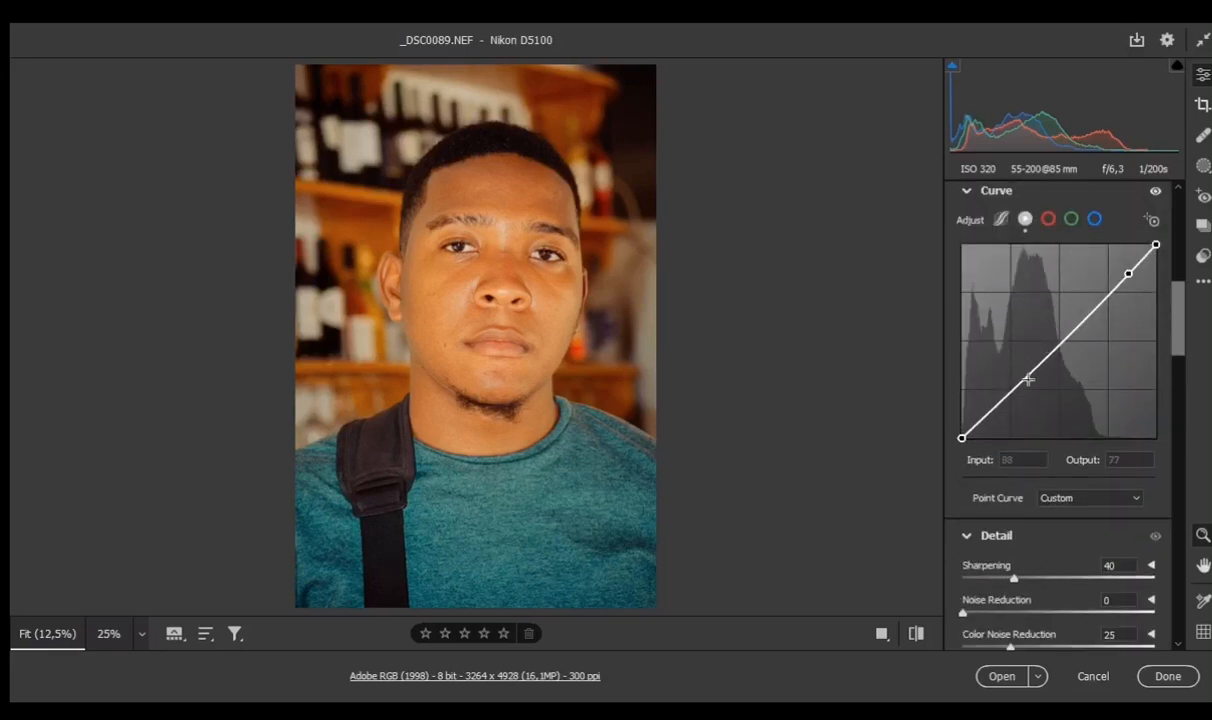
click(1014, 389)
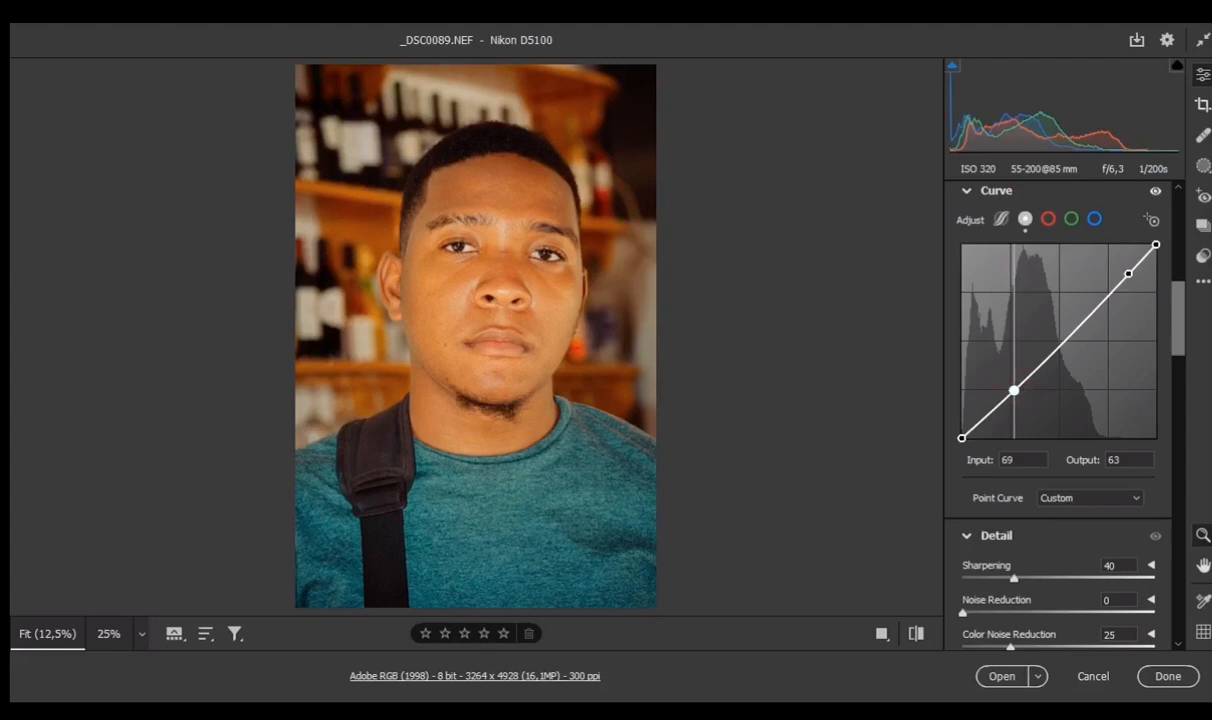
drag(1014, 389, 1014, 393)
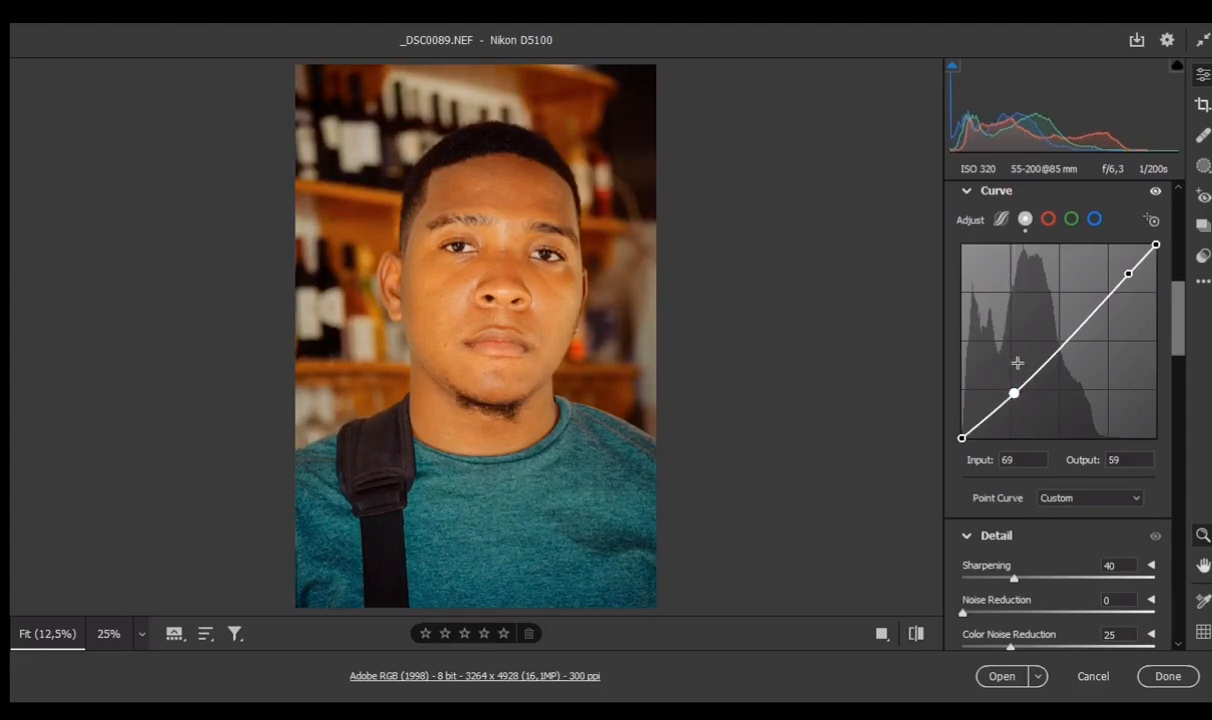
Reduce Vibrance to -22 and raise Texture to +15 in the Basic adjustments.
scroll(1014, 358, up, 3)
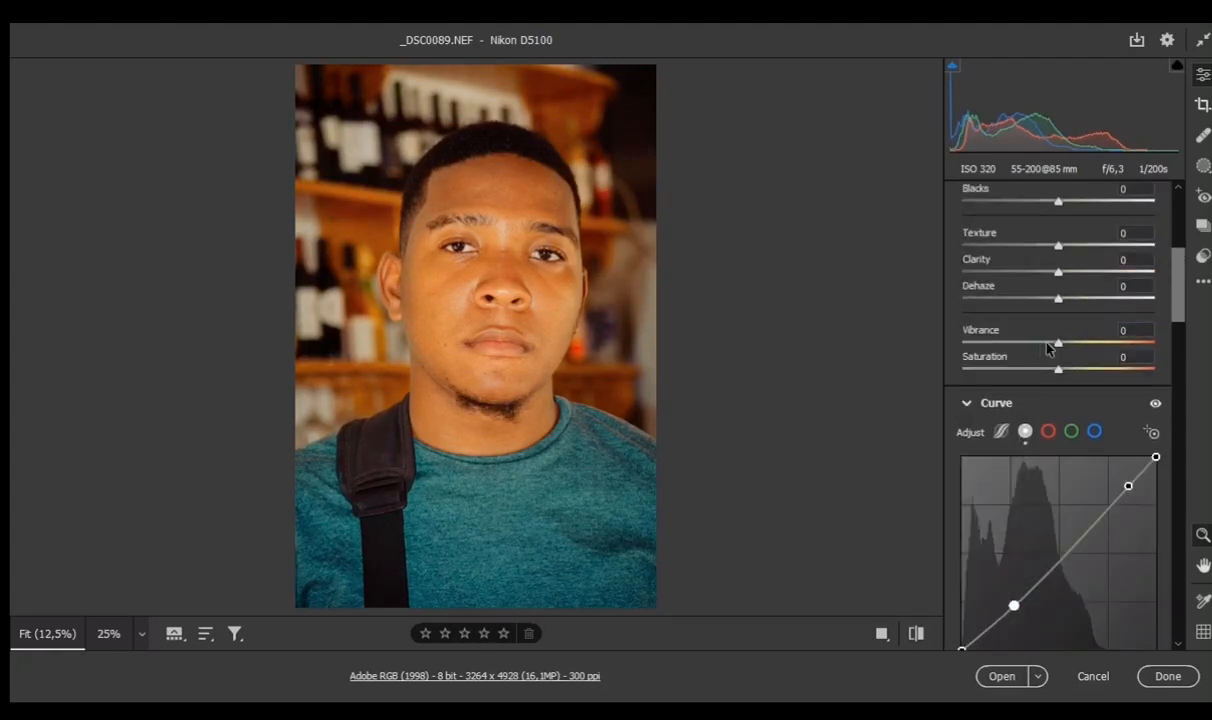
drag(1058, 343, 1037, 352)
scroll(1040, 348, up, 3)
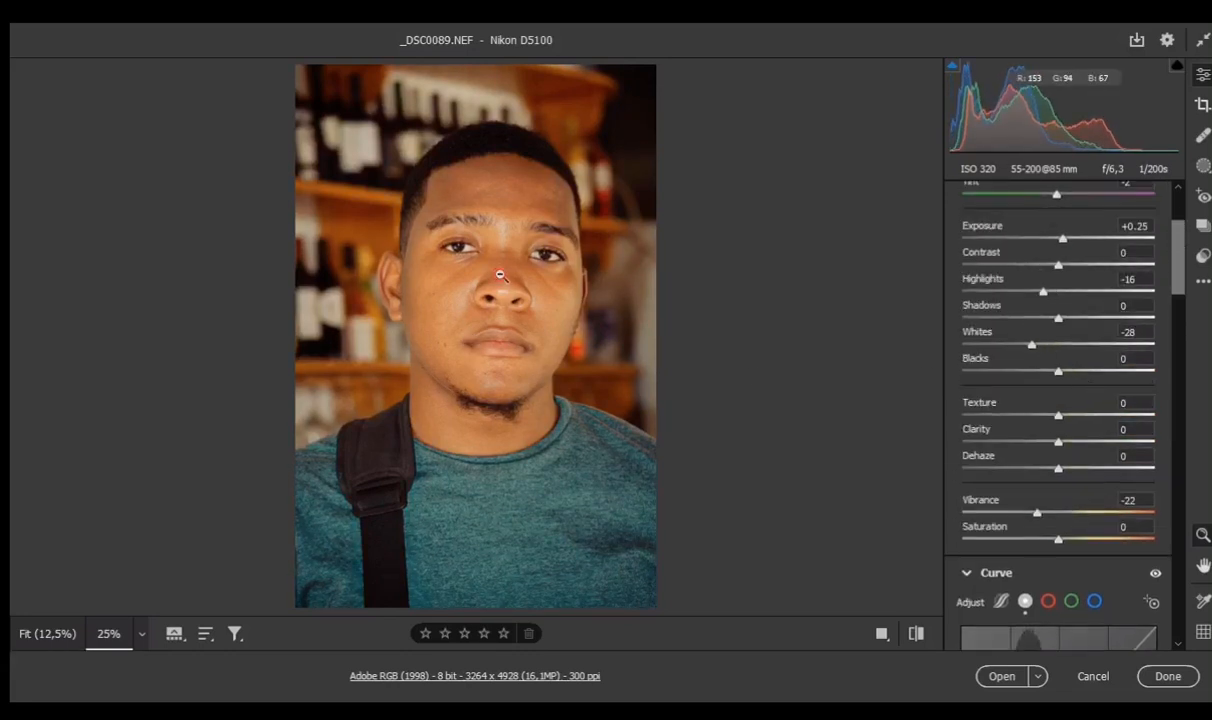
click(474, 263)
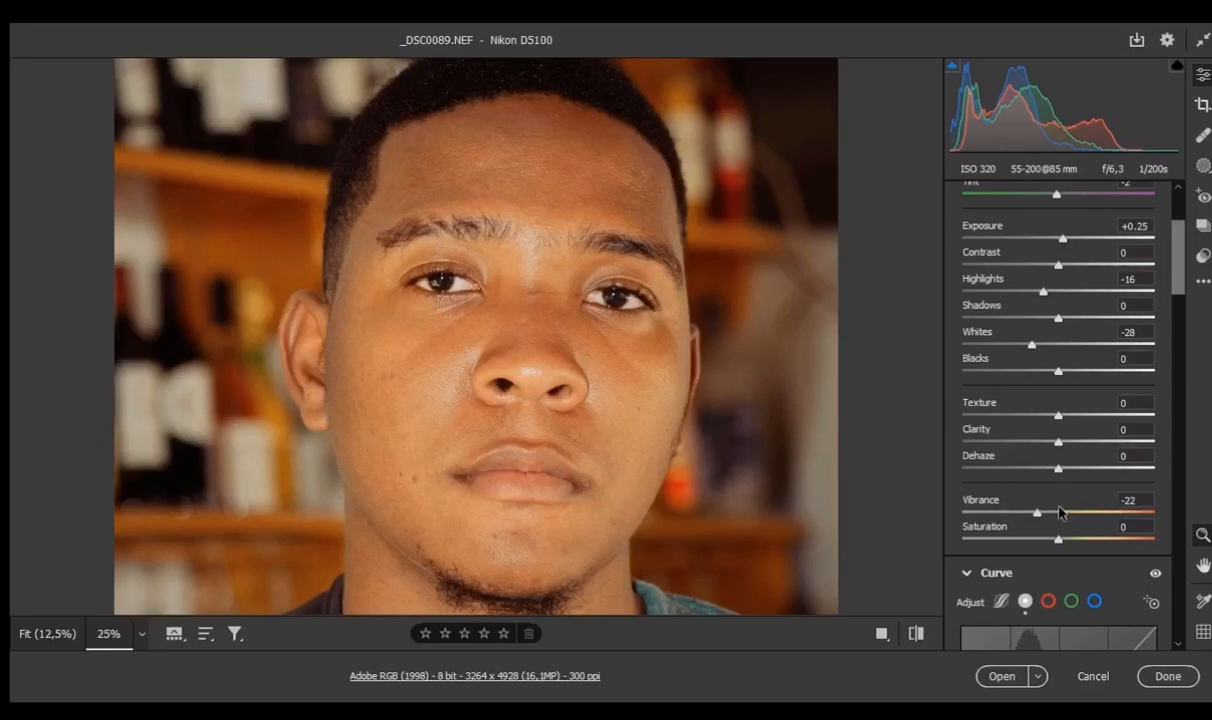
drag(1061, 421, 1073, 420)
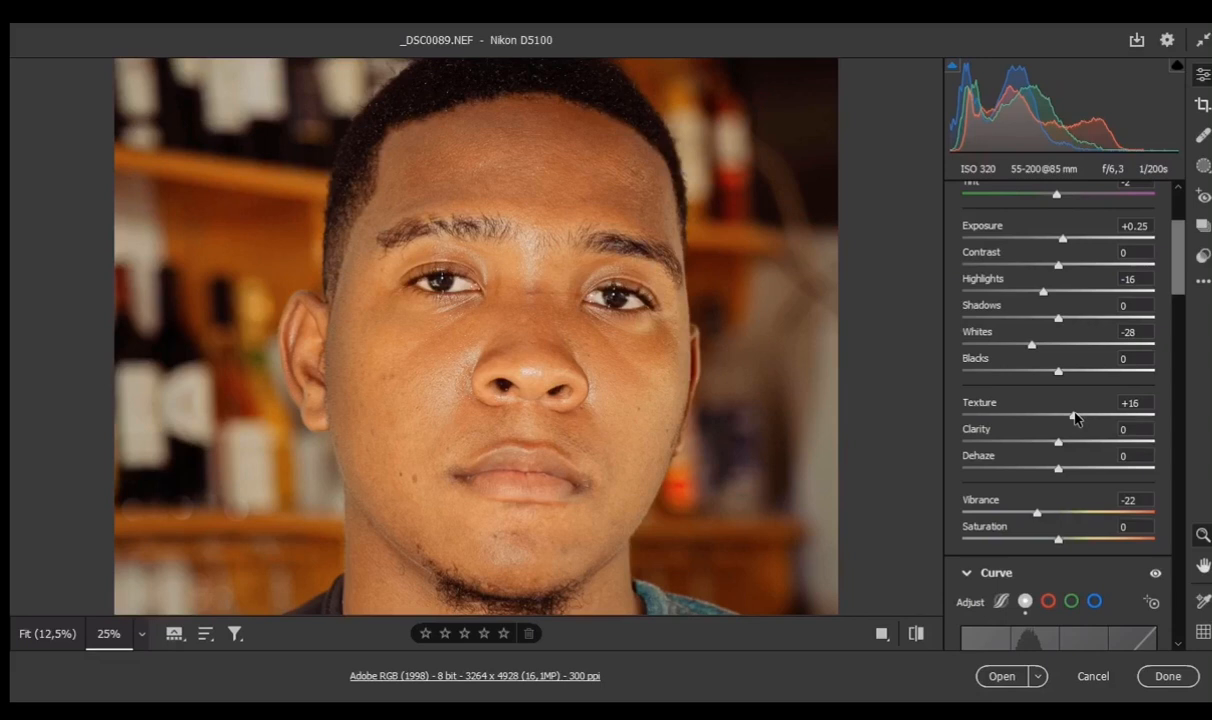
Set Highlights to -5 and Whites to -16 in the Basic adjustments.
scroll(1073, 418, up, 3)
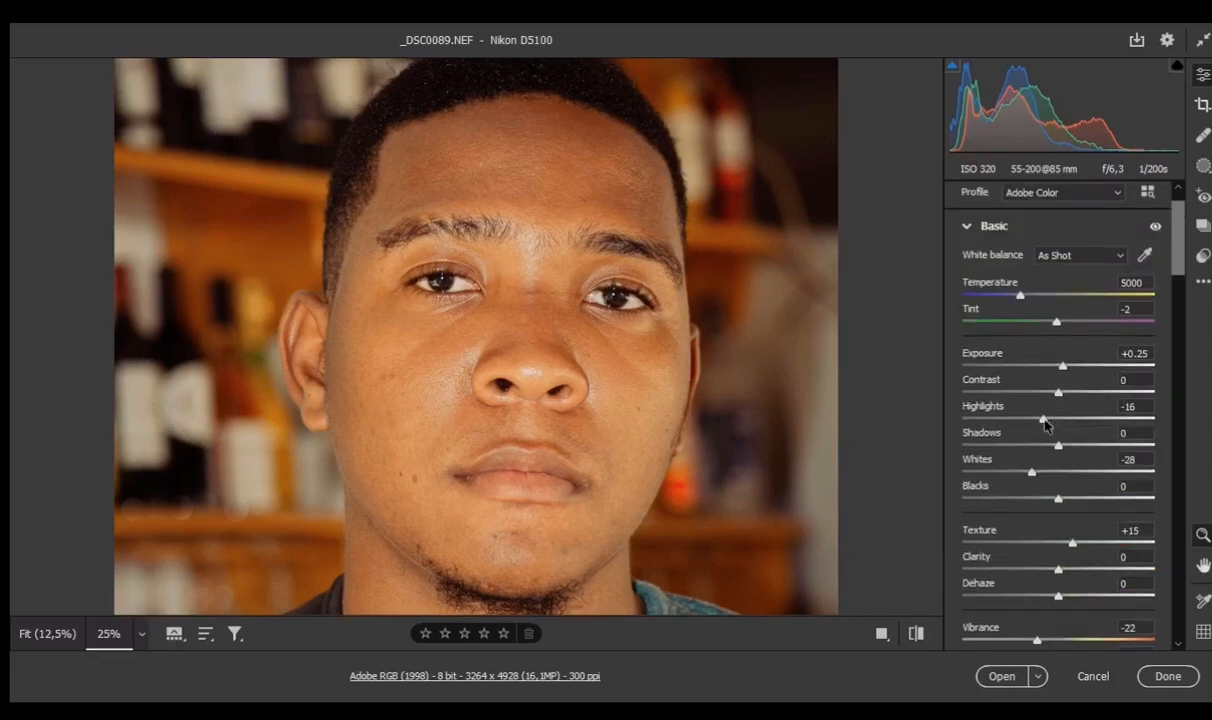
drag(1048, 421, 1056, 422)
drag(1035, 478, 1041, 478)
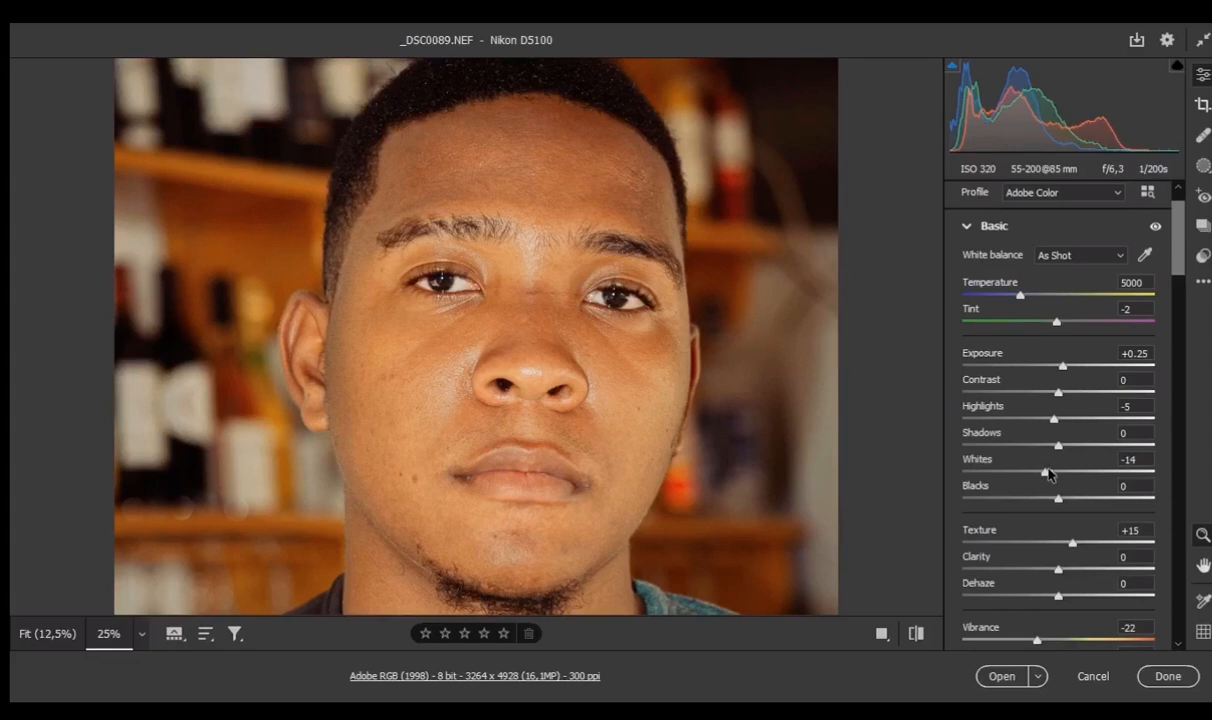
click(845, 468)
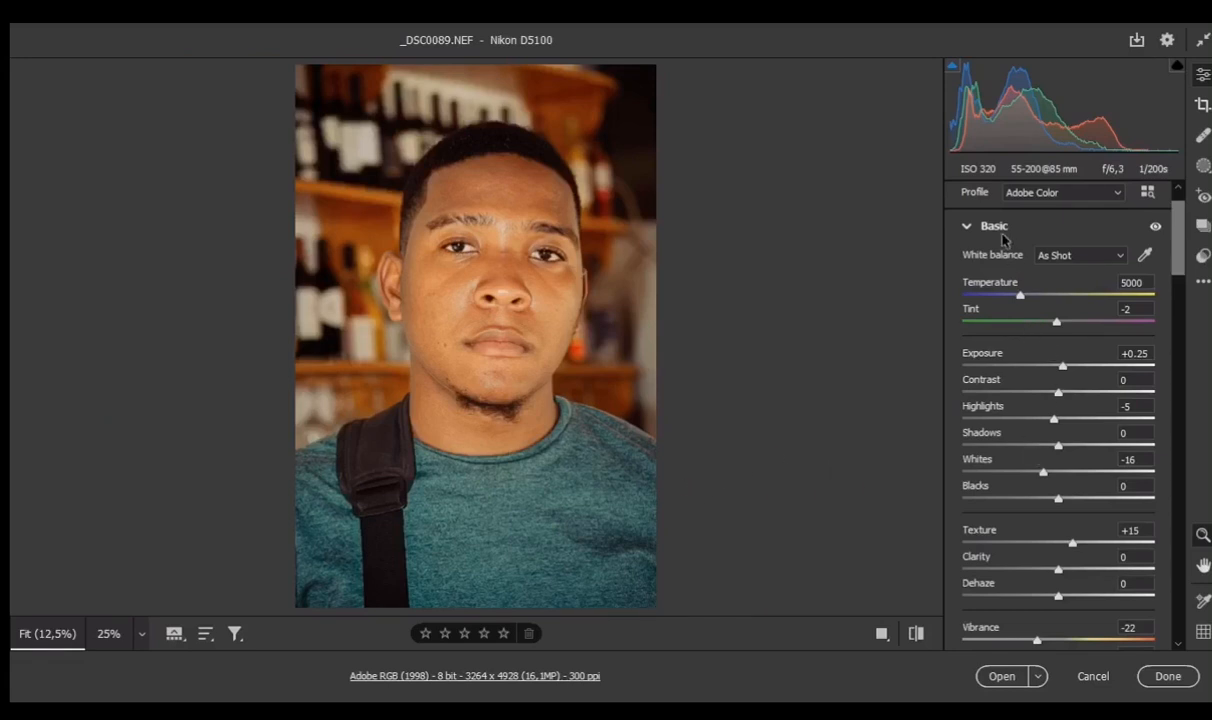
Cool the white balance to a temperature of 4750 and shift the tint to -15.
click(468, 280)
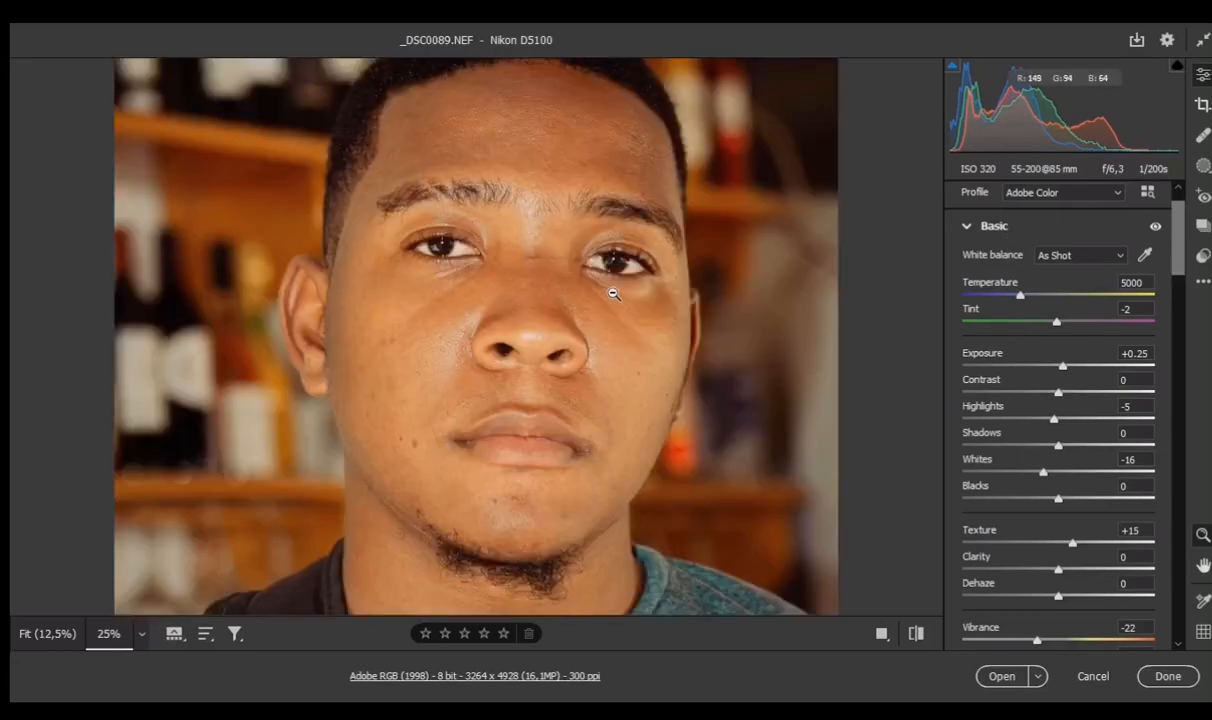
scroll(590, 285, up, 2)
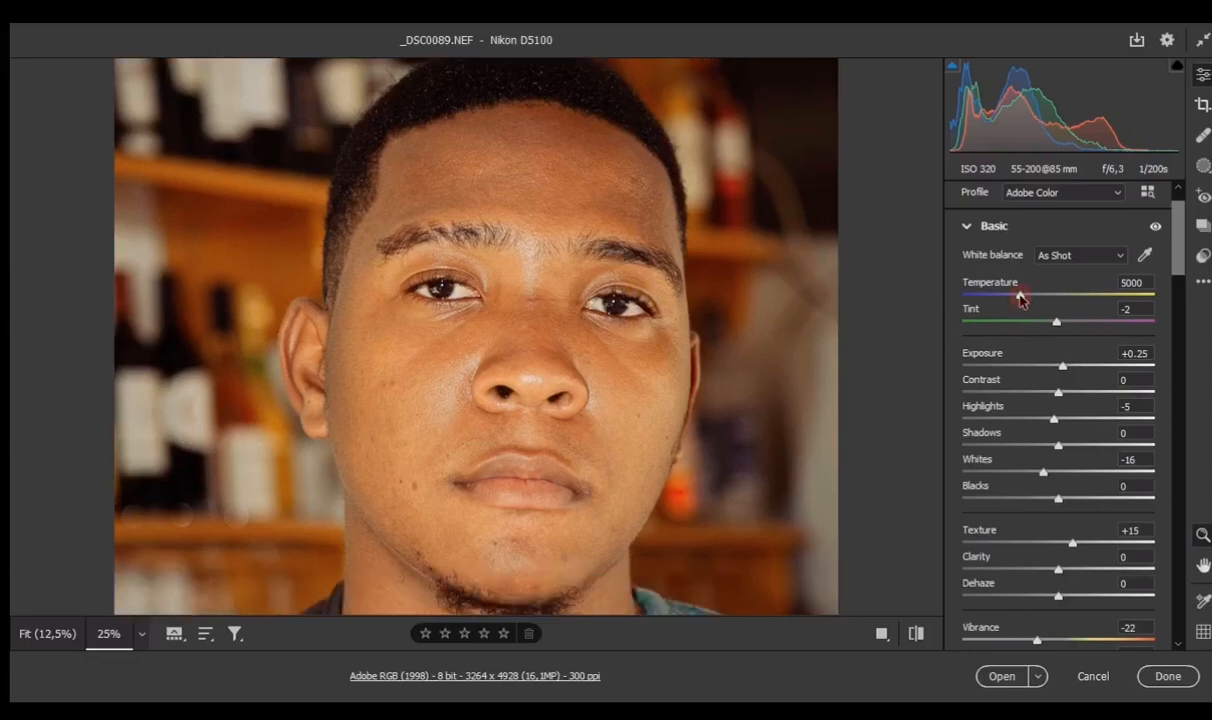
drag(1020, 298, 1017, 299)
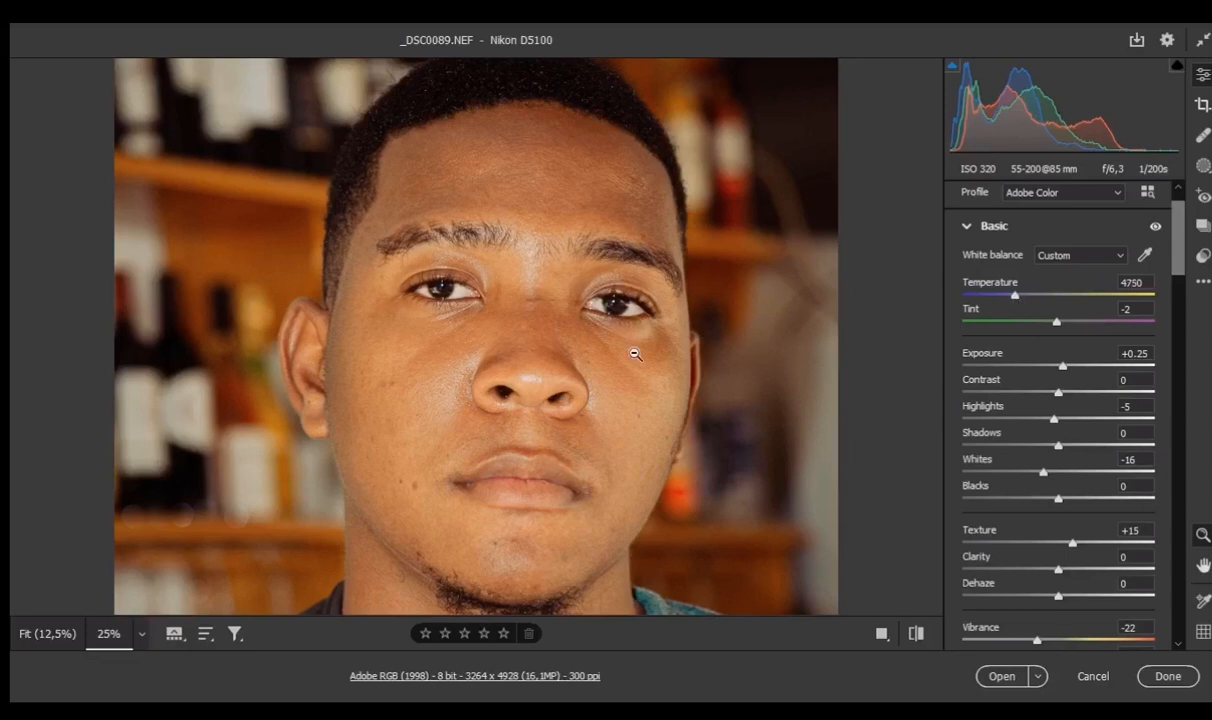
click(512, 349)
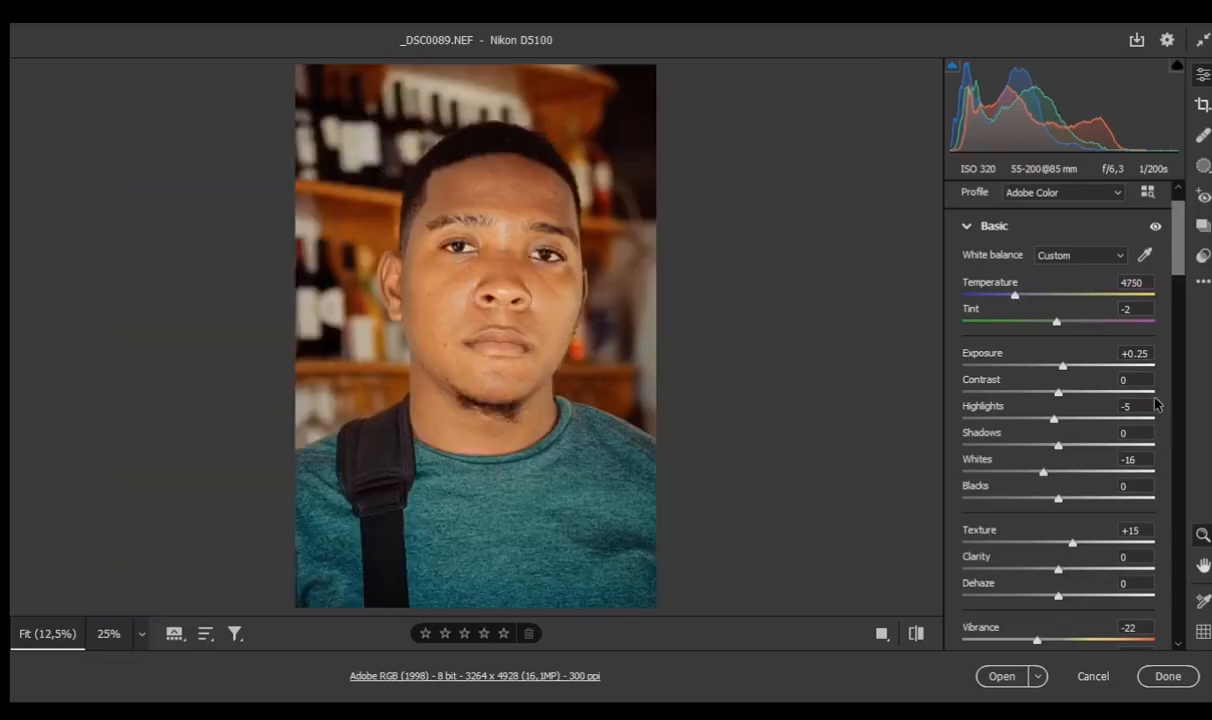
scroll(1155, 430, up, 1)
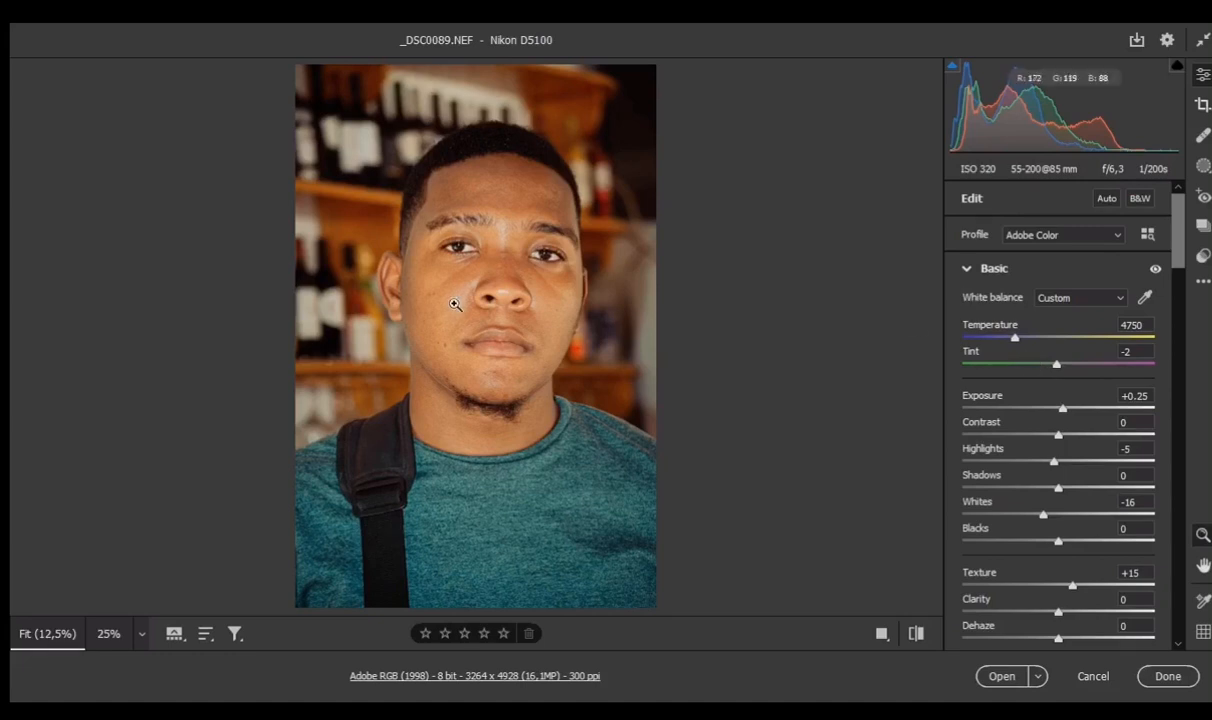
click(507, 264)
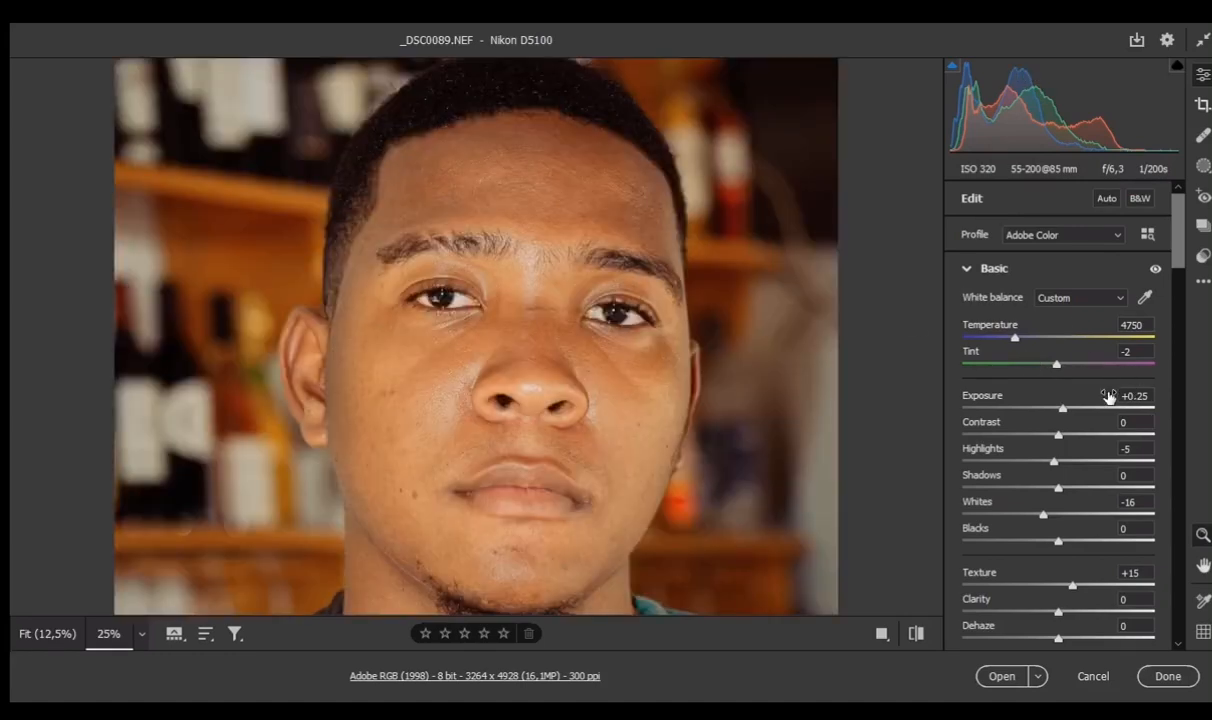
drag(1058, 368, 1044, 375)
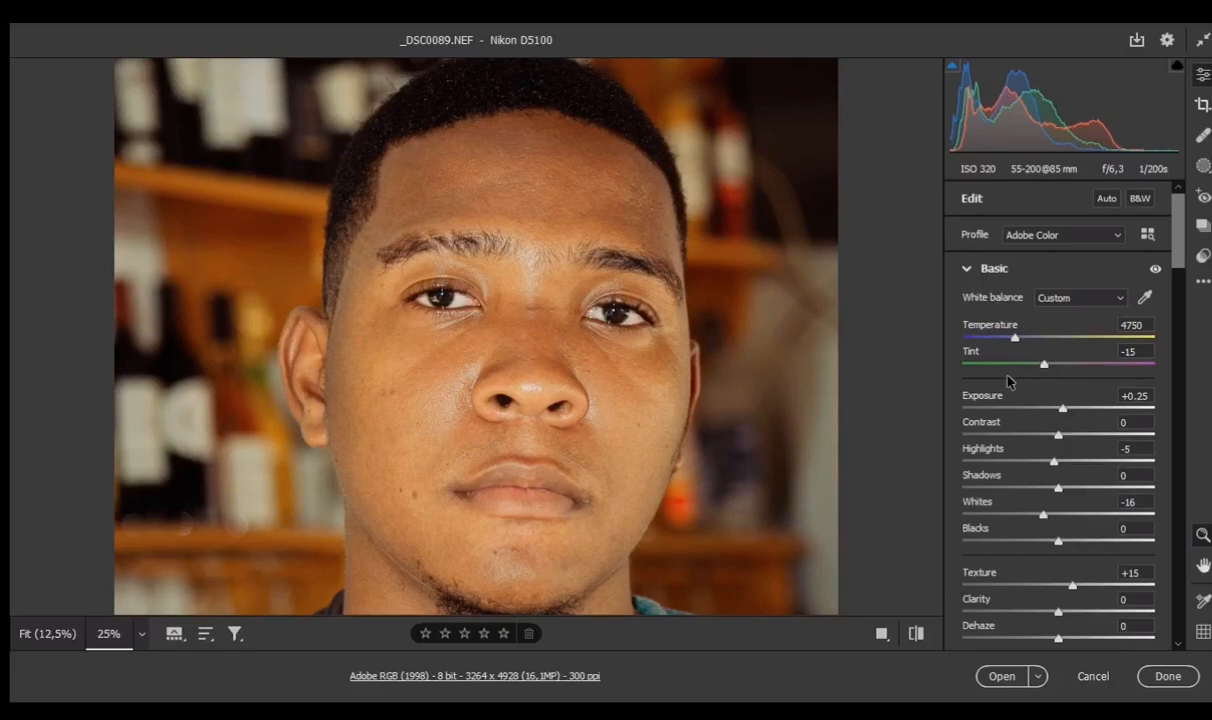
click(733, 411)
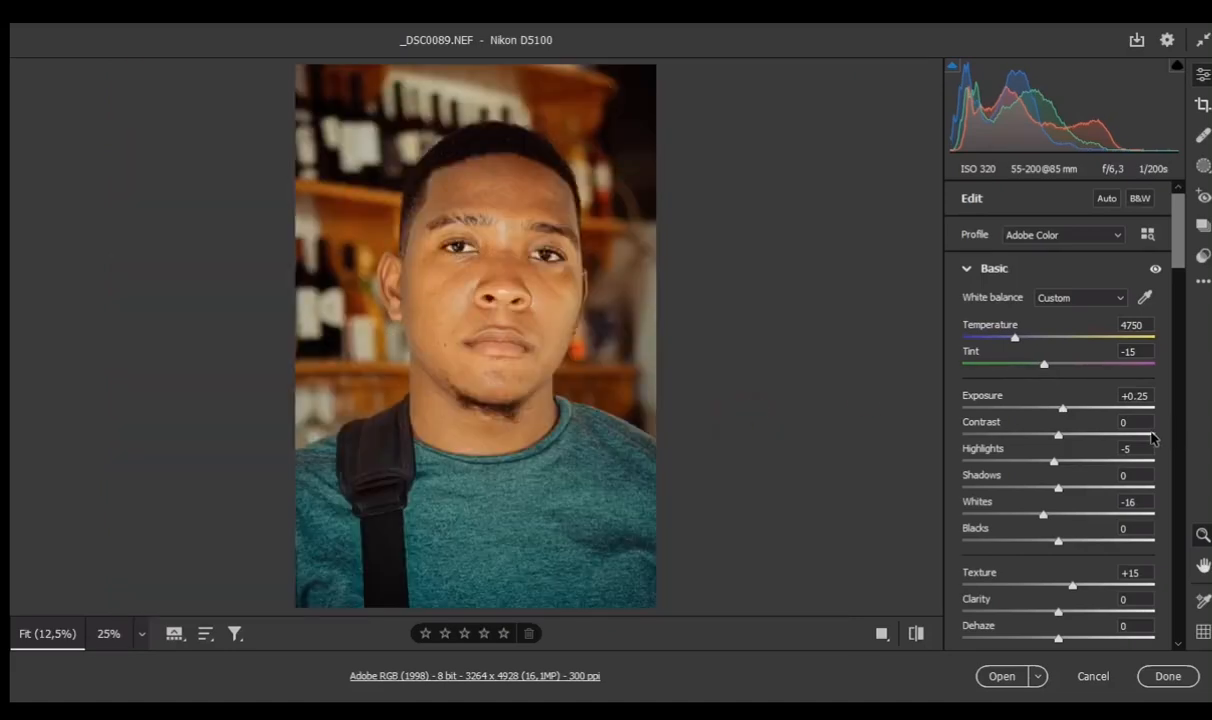
Set Clarity to +5 and Dehaze to +3 while viewing the face at 25%.
scroll(1118, 380, down, 5)
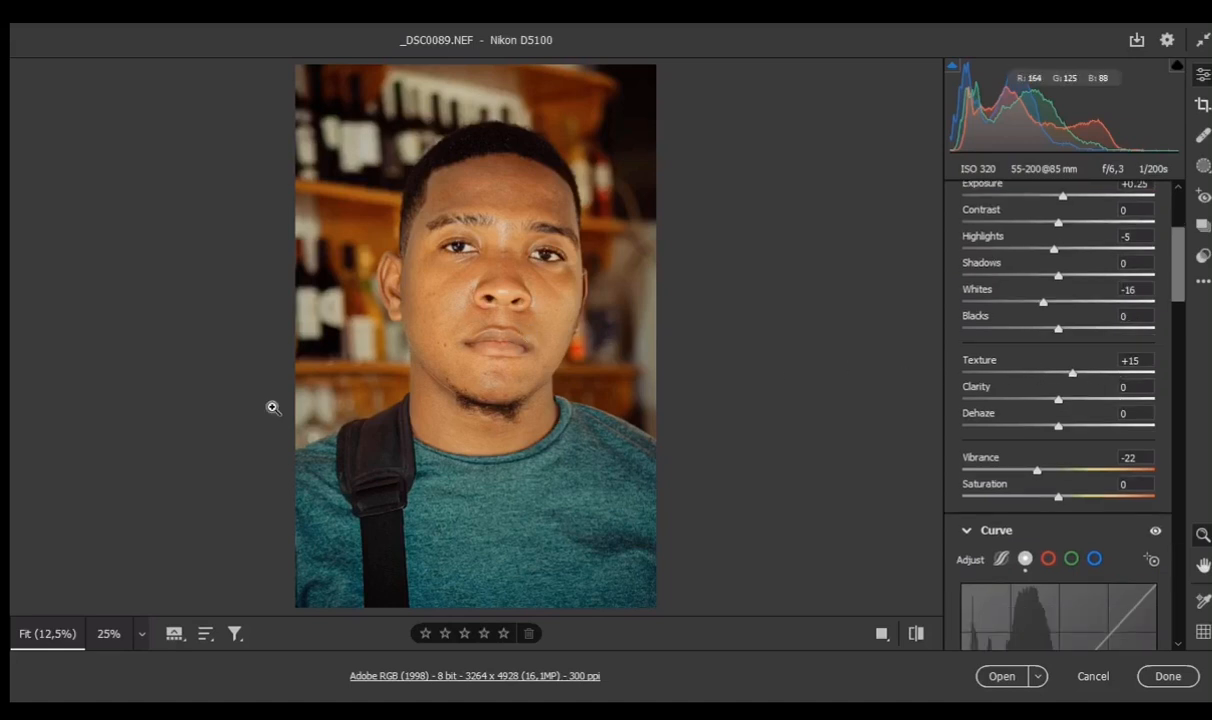
click(141, 633)
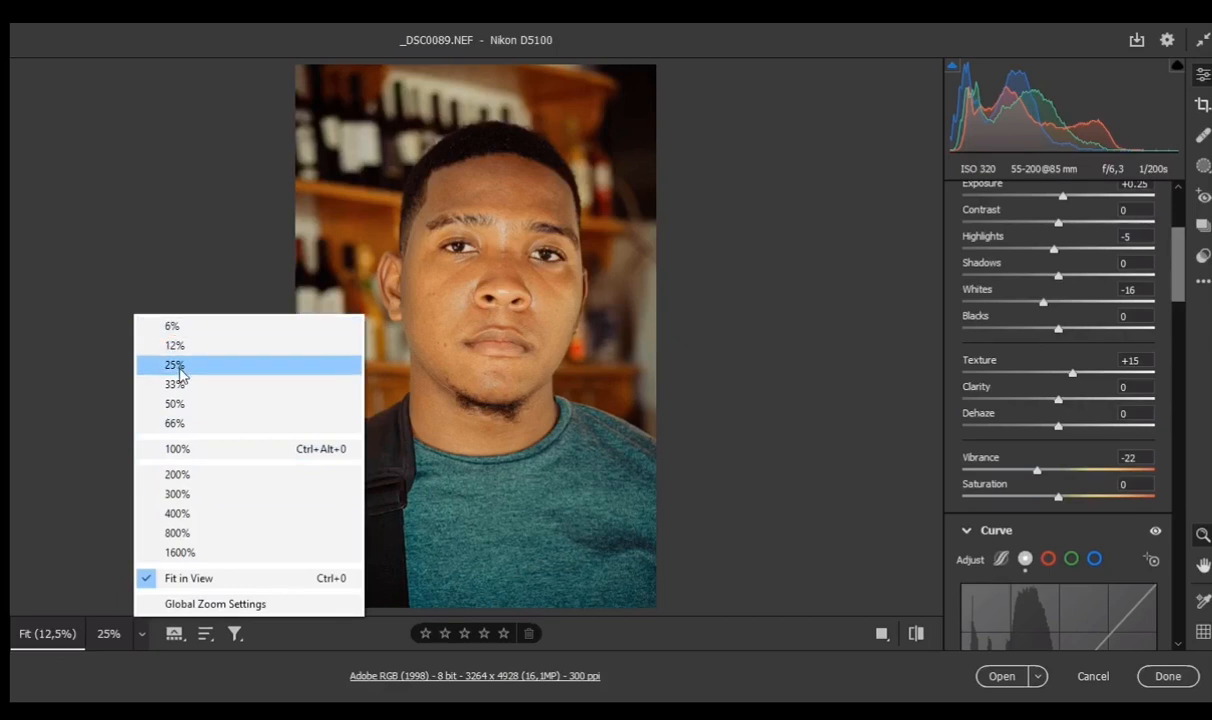
click(177, 366)
scroll(529, 333, up, 3)
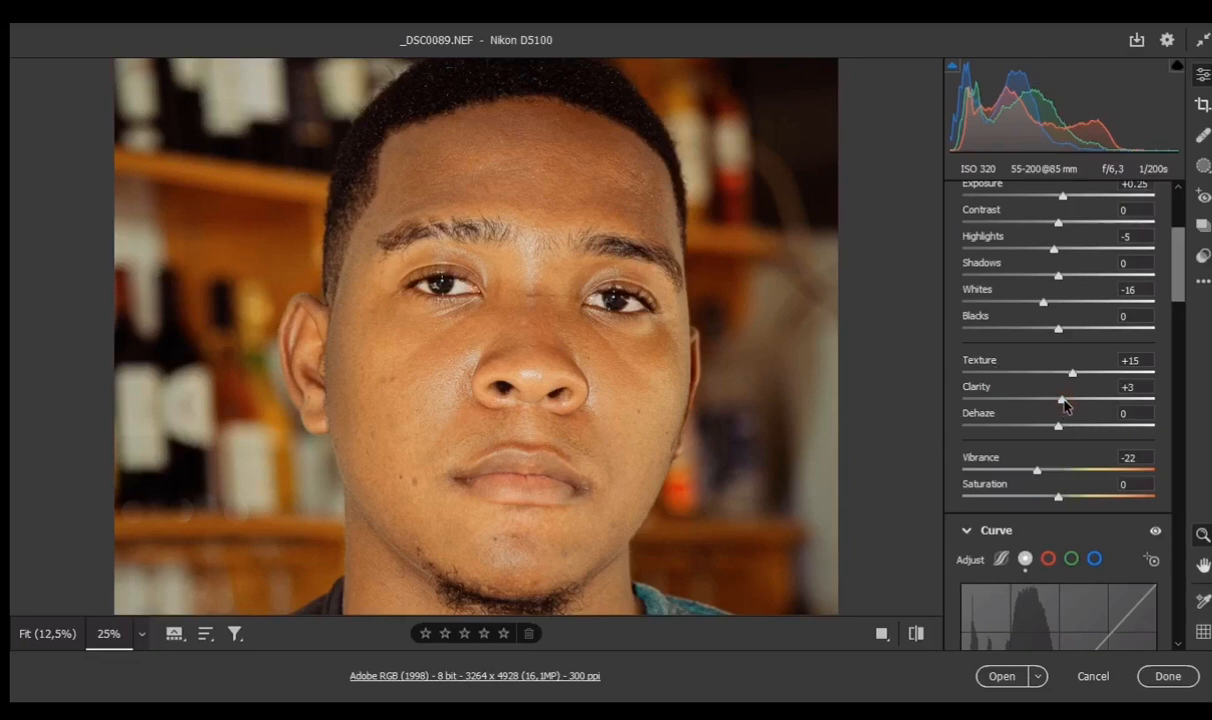
drag(1064, 402, 1066, 403)
drag(1061, 429, 1064, 429)
click(835, 443)
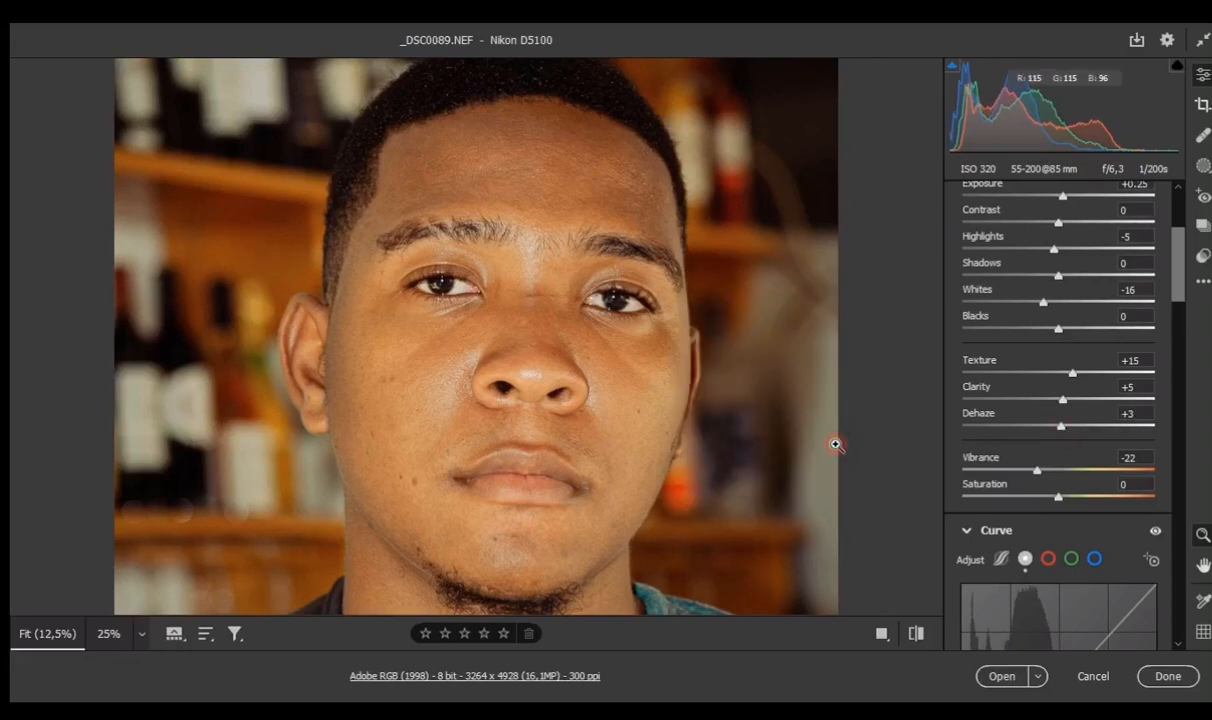
Adjust the upper point of the point curve to input 217, output 213.
scroll(1160, 459, up, 5)
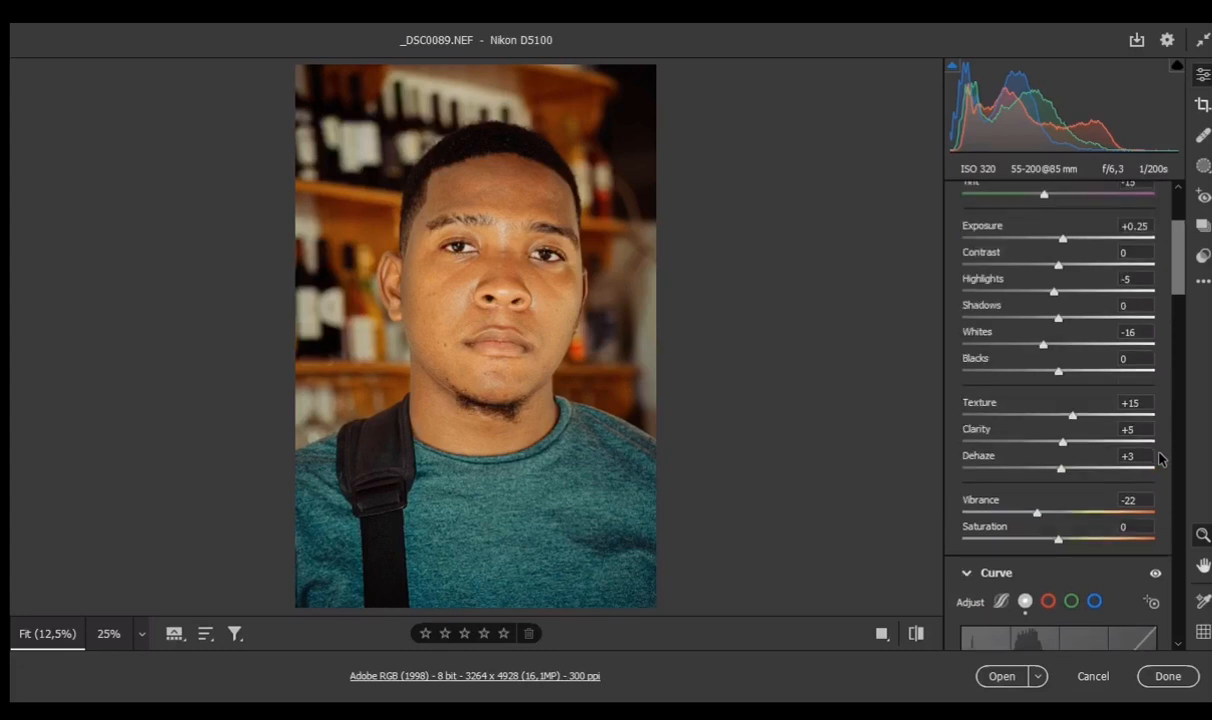
scroll(1160, 459, down, 5)
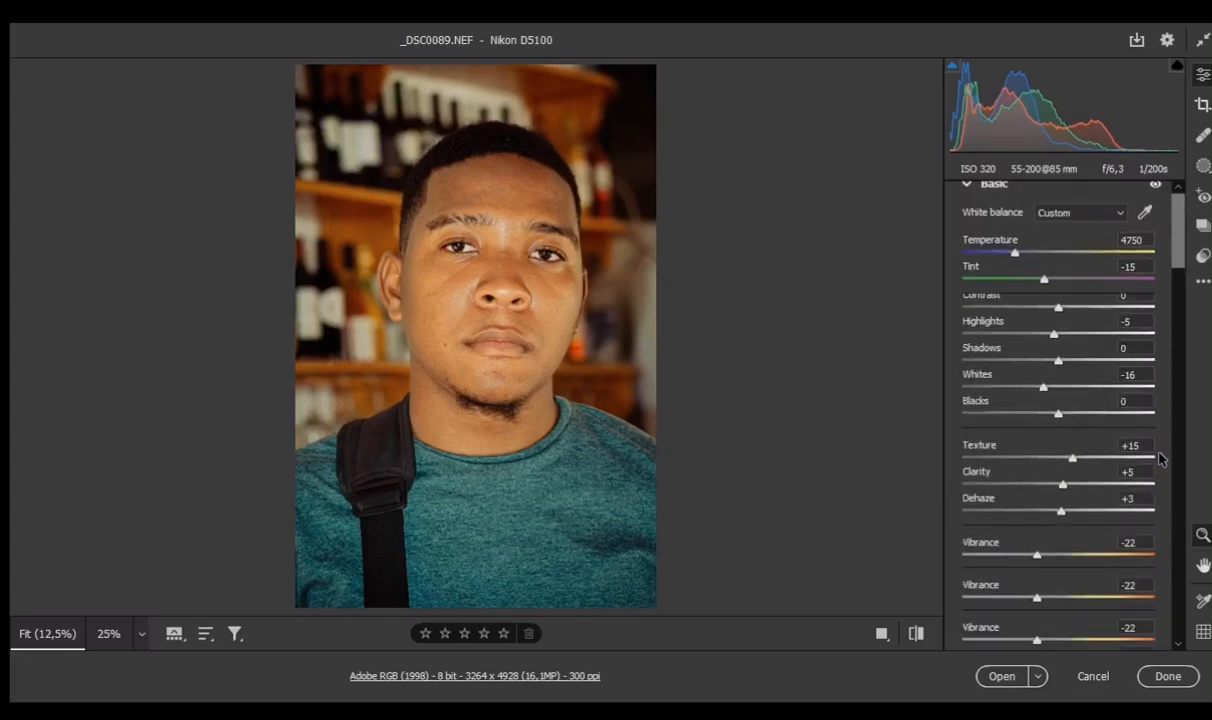
scroll(1157, 455, down, 1)
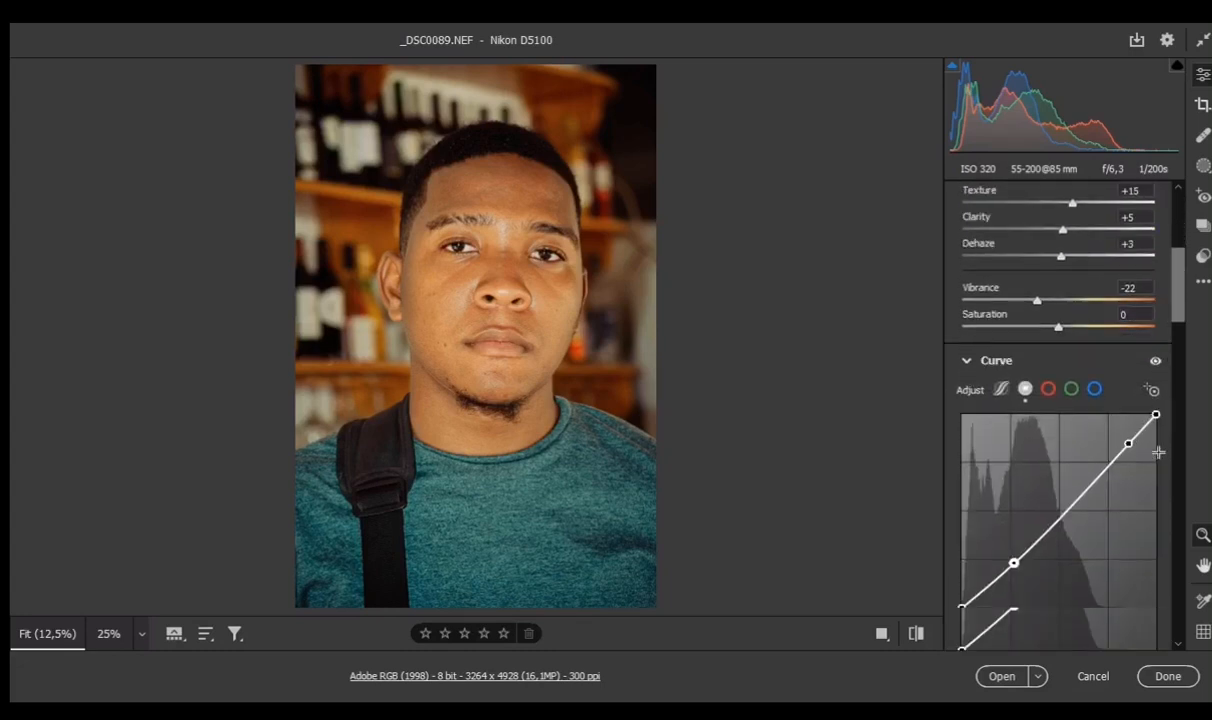
click(1128, 444)
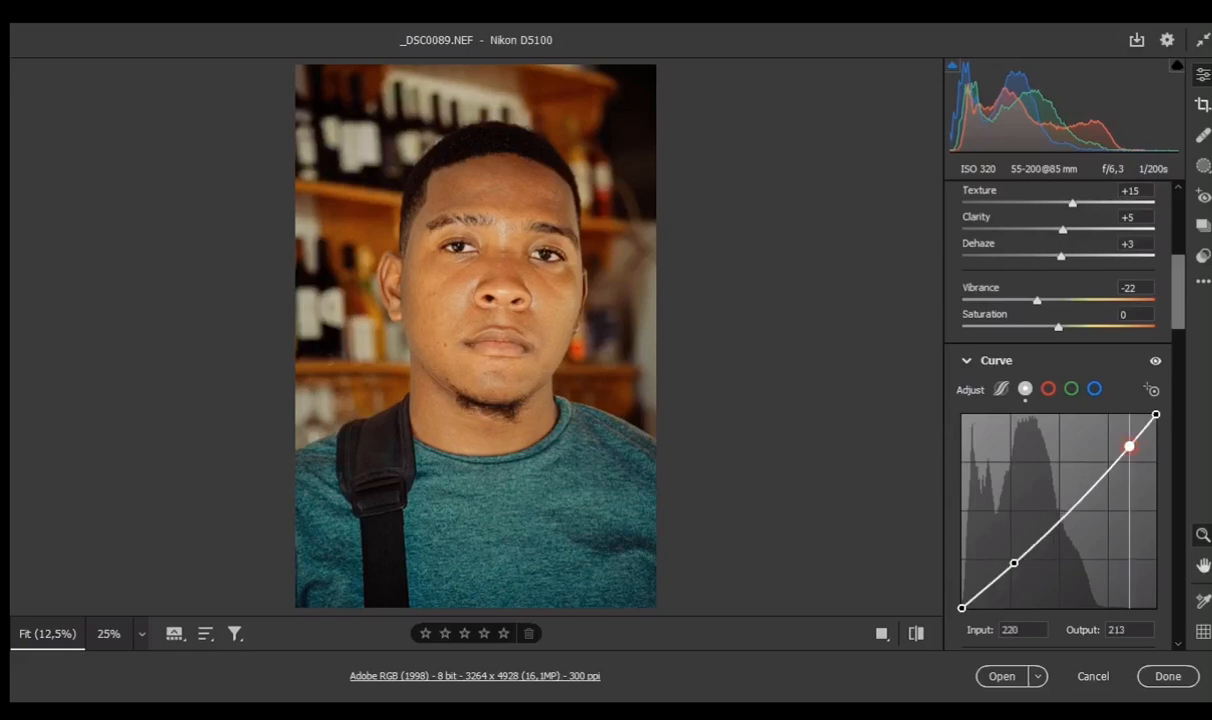
drag(1129, 446, 1126, 446)
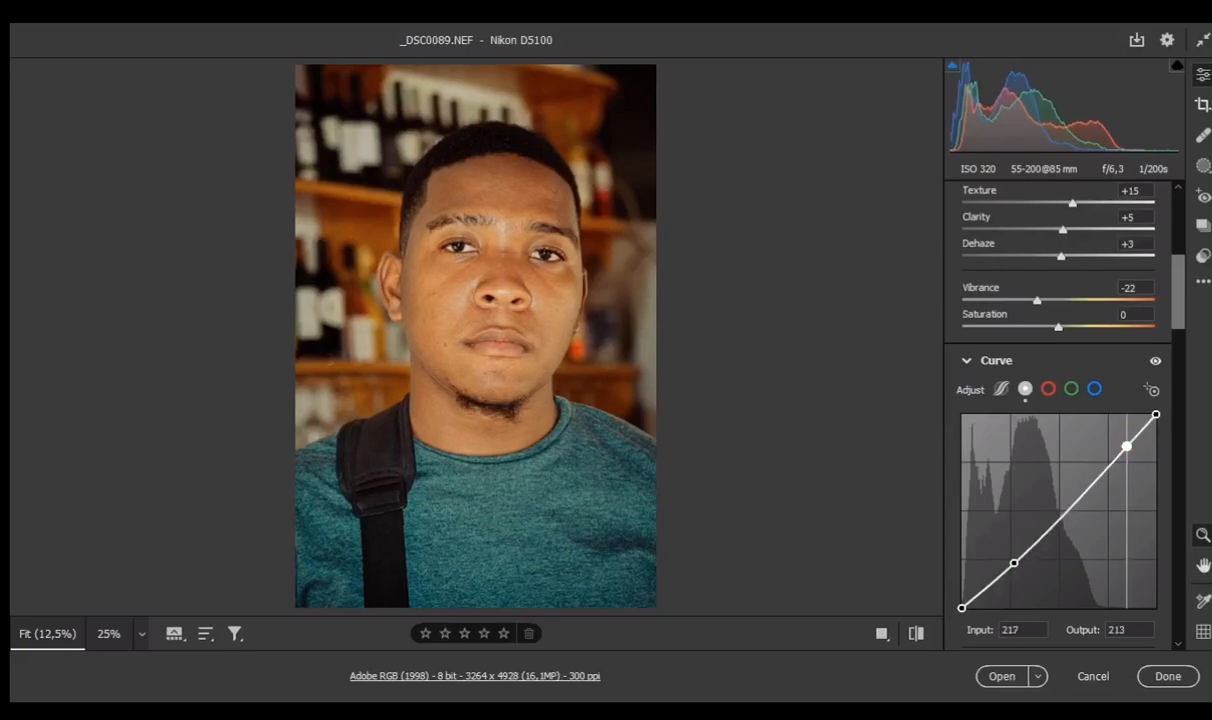
Create a brush mask with brush size 20, feather 100 and flow 50, and paint it over the man's face.
click(1204, 167)
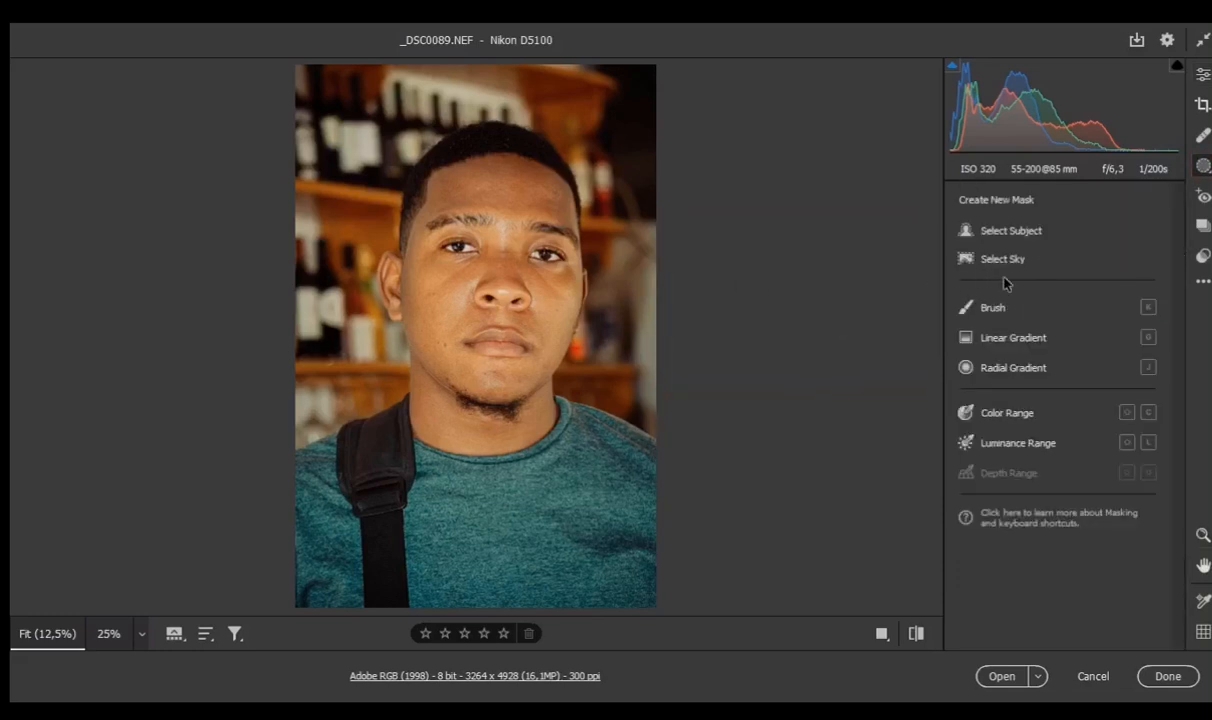
click(993, 307)
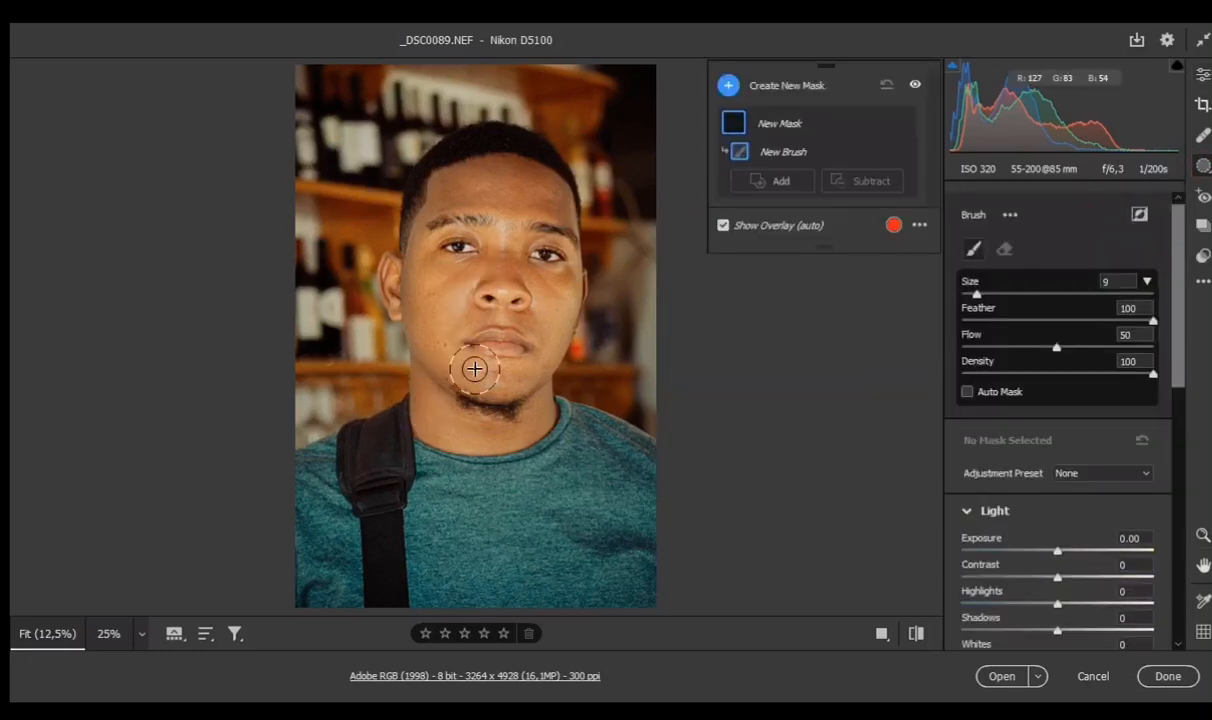
key(bracketright)
key(bracketright)
key(bracketright)
key(bracketright)
key(bracketright)
key(bracketright)
key(bracketright)
key(bracketright)
key(bracketright)
key(bracketright)
key(bracketright)
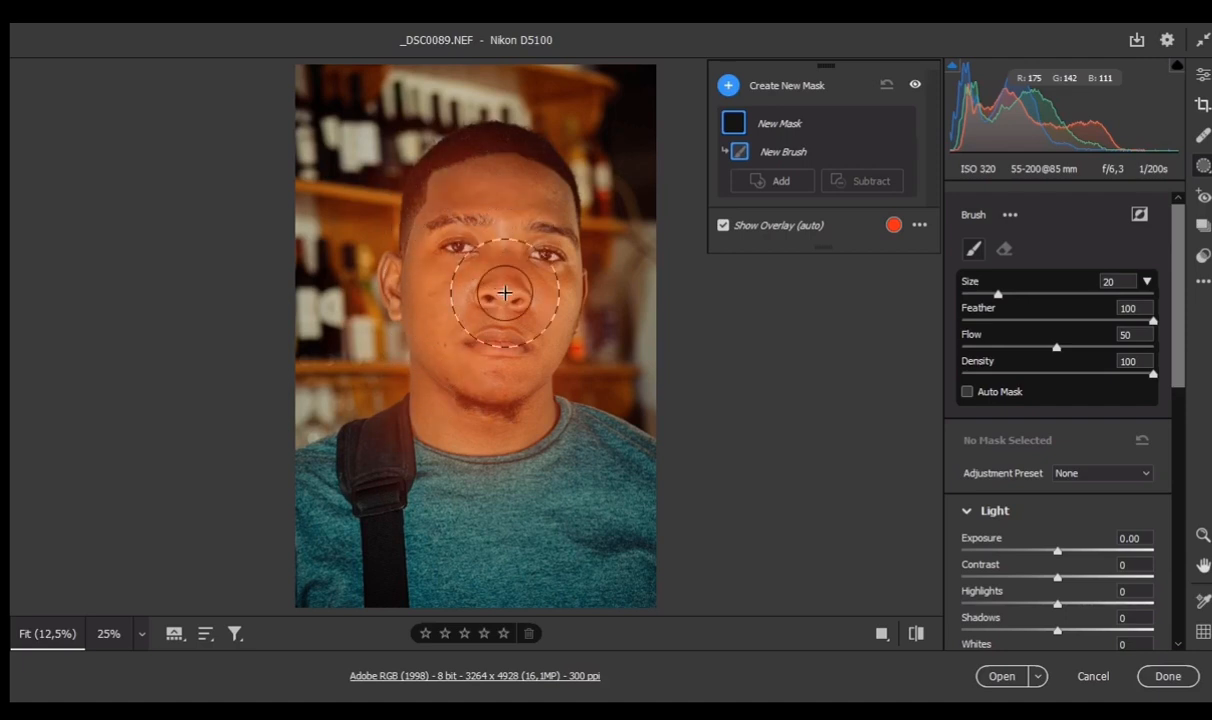
drag(505, 292, 490, 345)
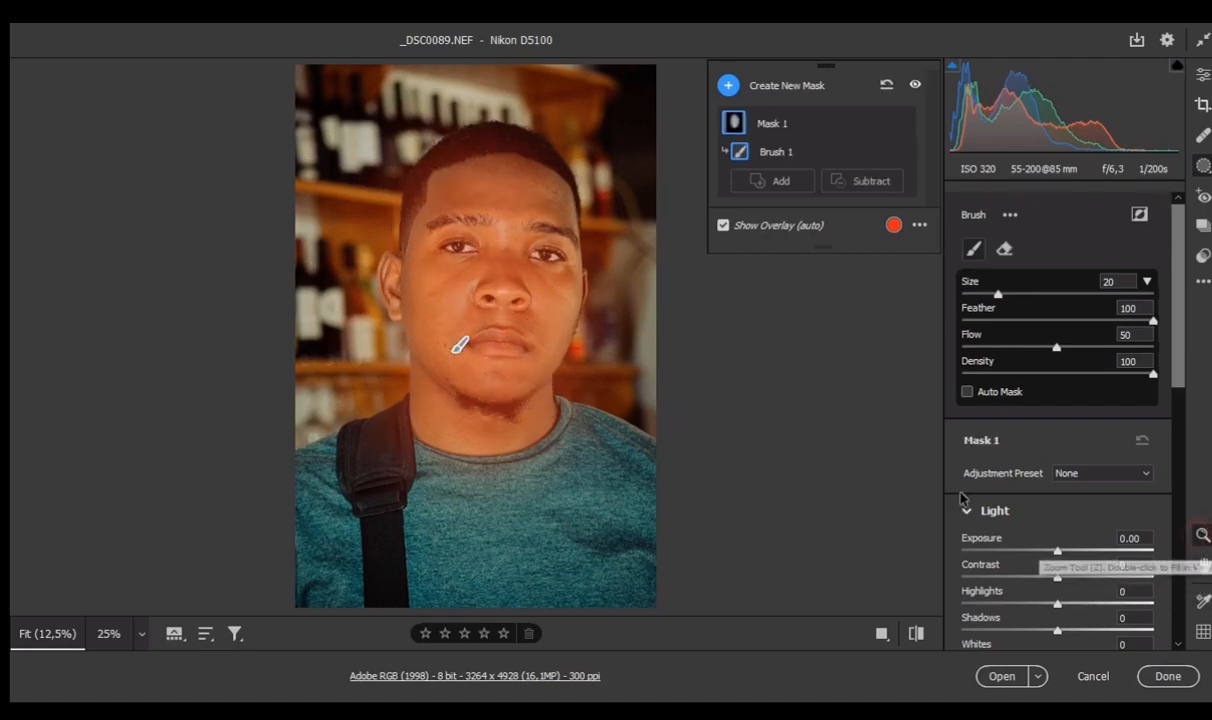
Set the face mask's Highlights to +10, Shadows to +19, Whites to -10 and Contrast to +15.
click(490, 266)
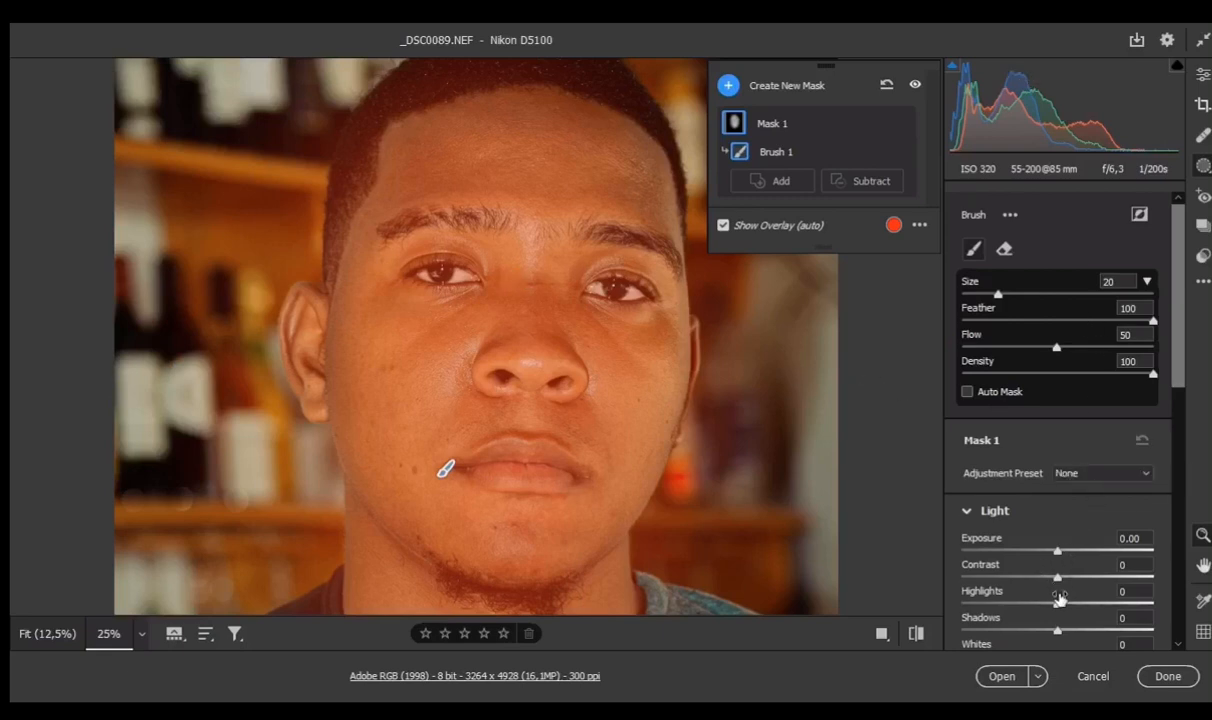
drag(1057, 603, 1080, 607)
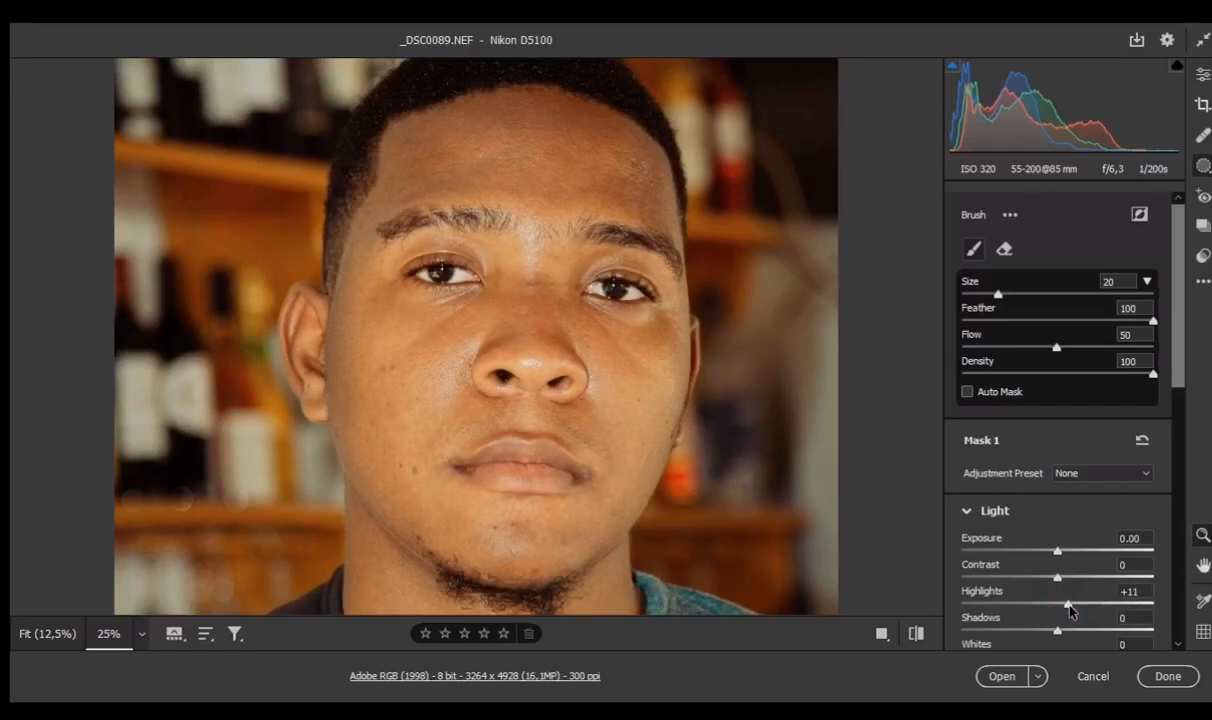
scroll(1066, 605, down, 2)
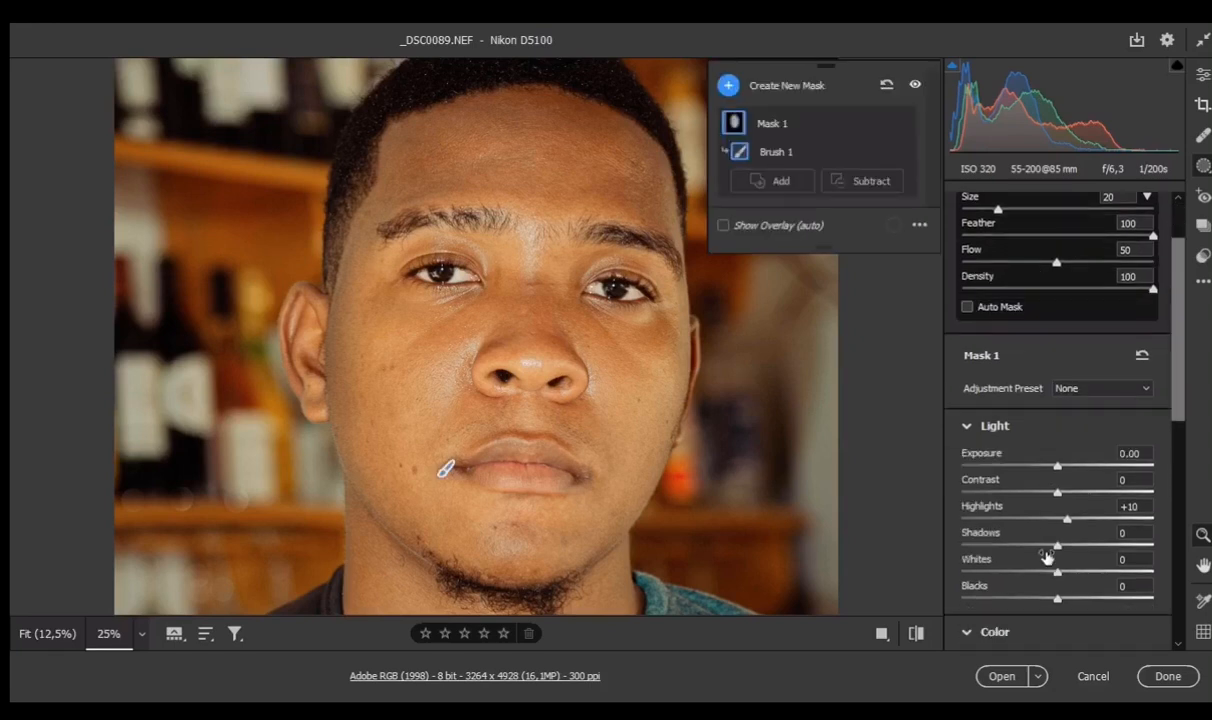
drag(1062, 581, 1065, 550)
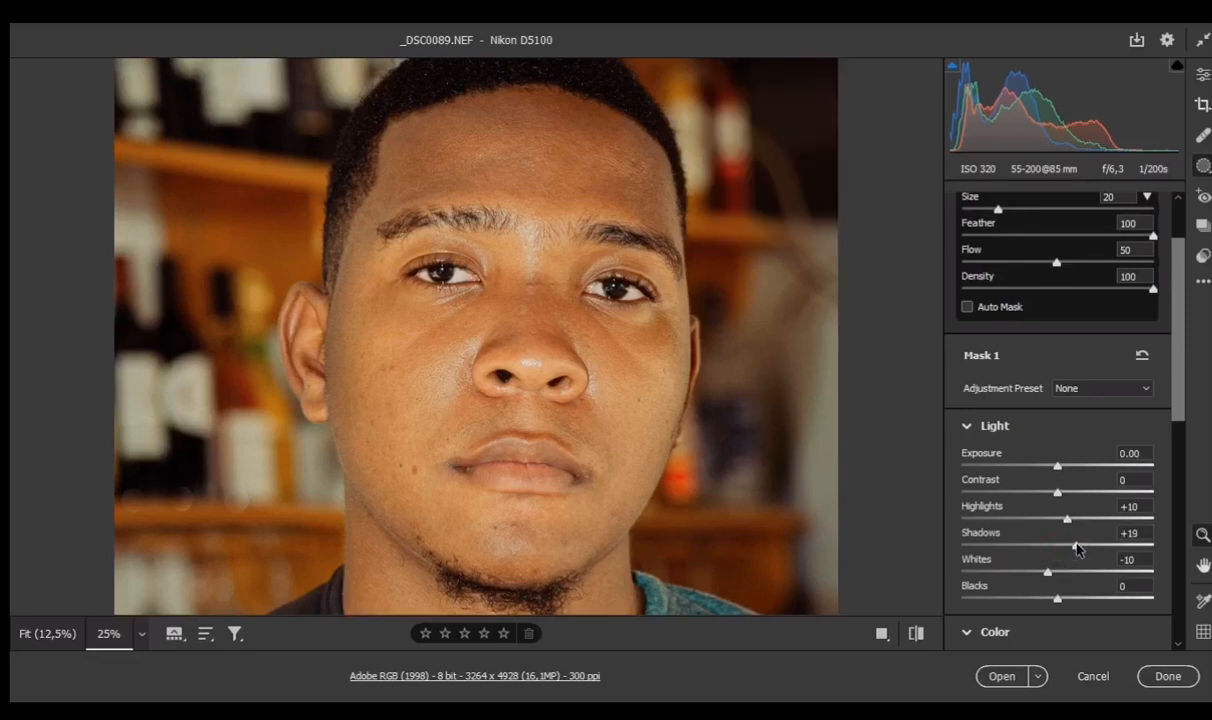
drag(1078, 548, 1076, 546)
drag(1061, 492, 1071, 496)
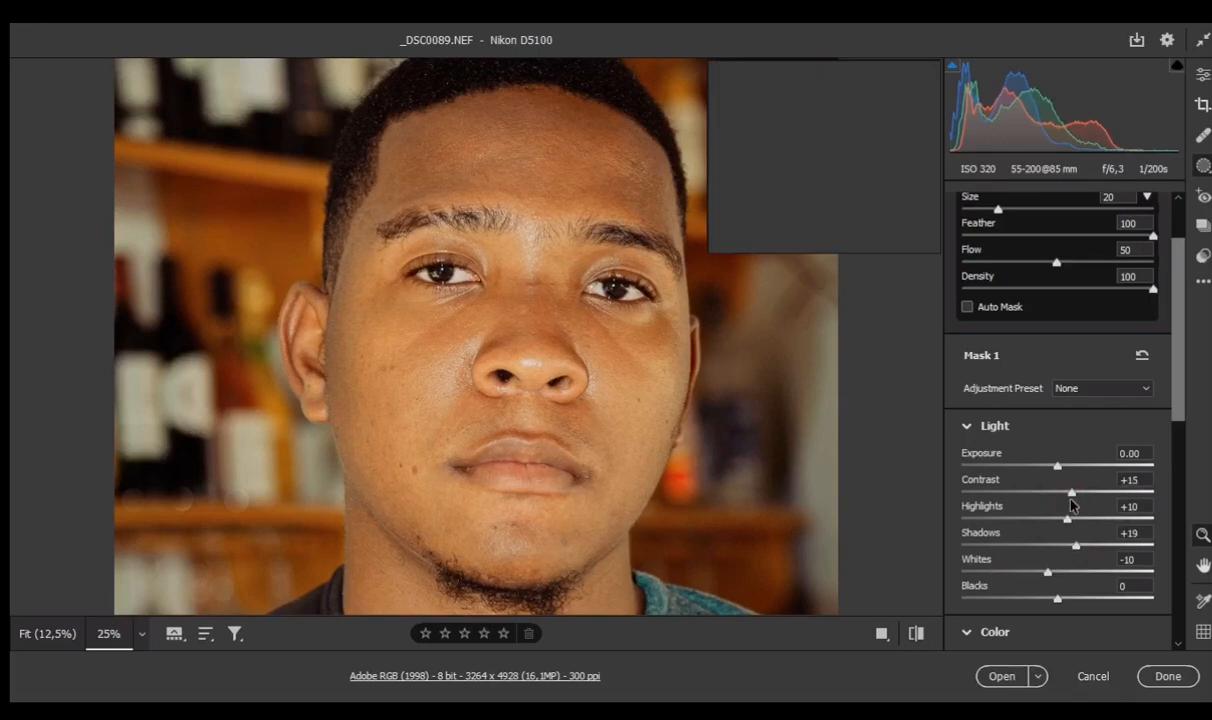
click(47, 633)
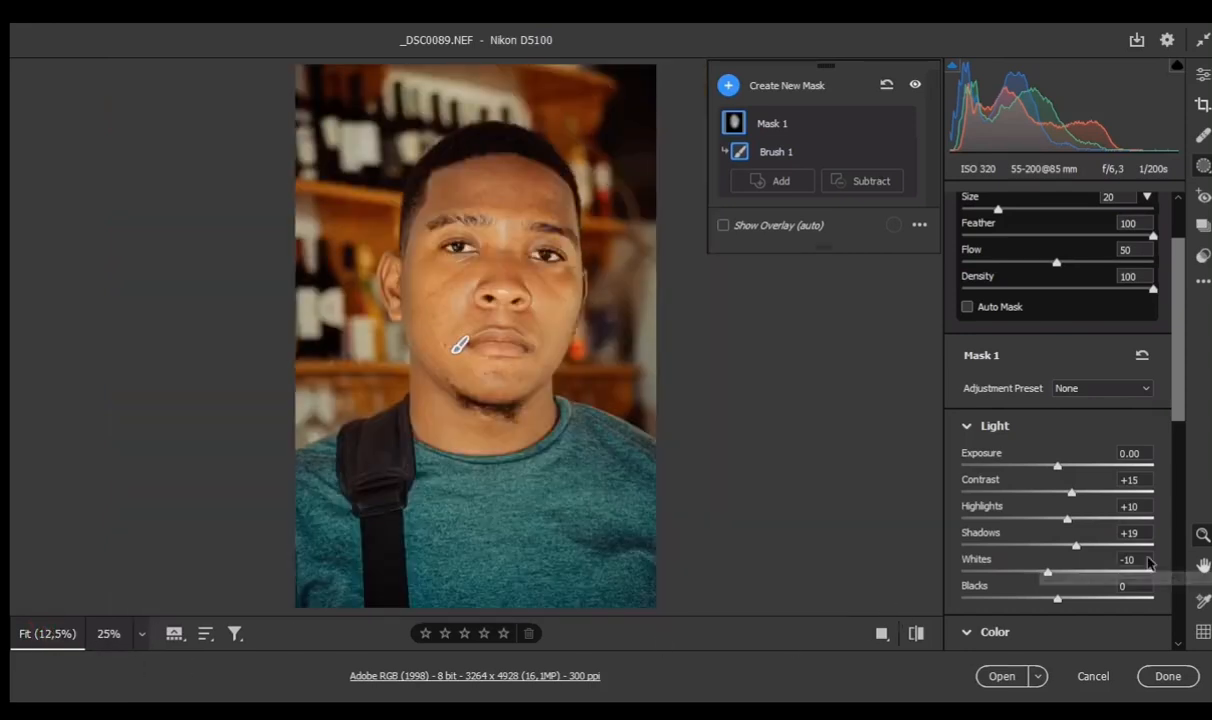
Set the face mask's Temperature to +5 and its Texture to +15.
scroll(1072, 518, down, 3)
scroll(1072, 518, down, 3)
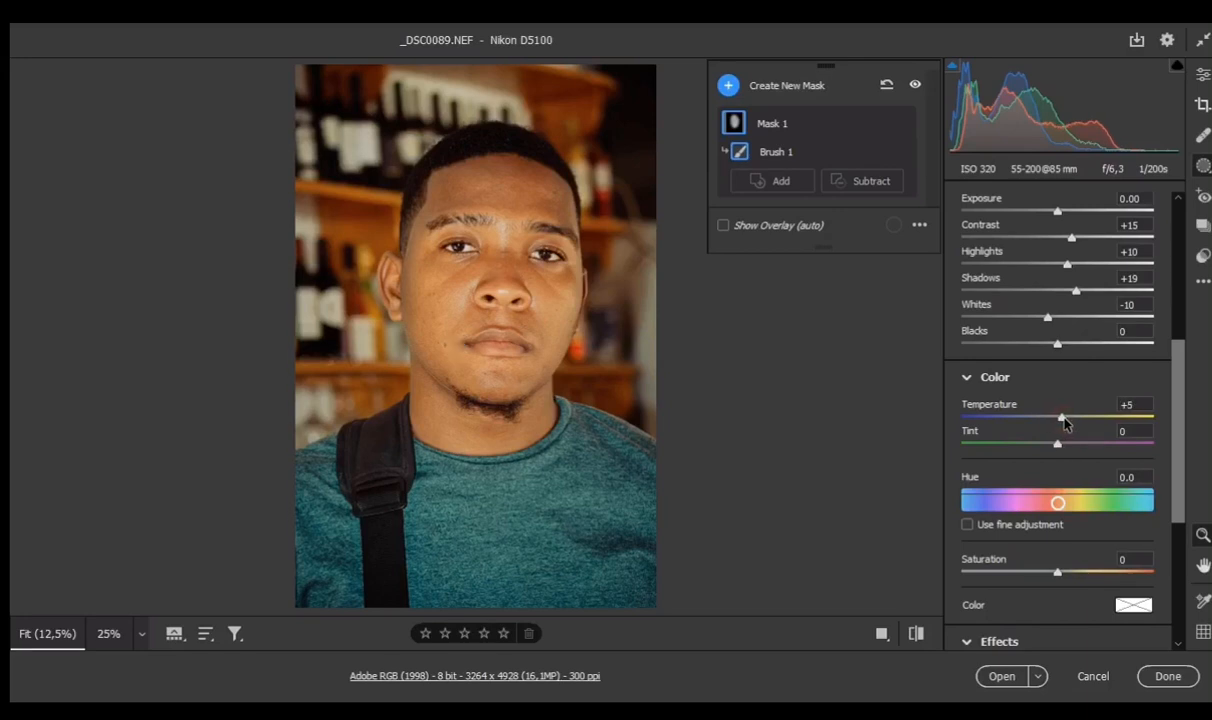
scroll(1085, 445, down, 7)
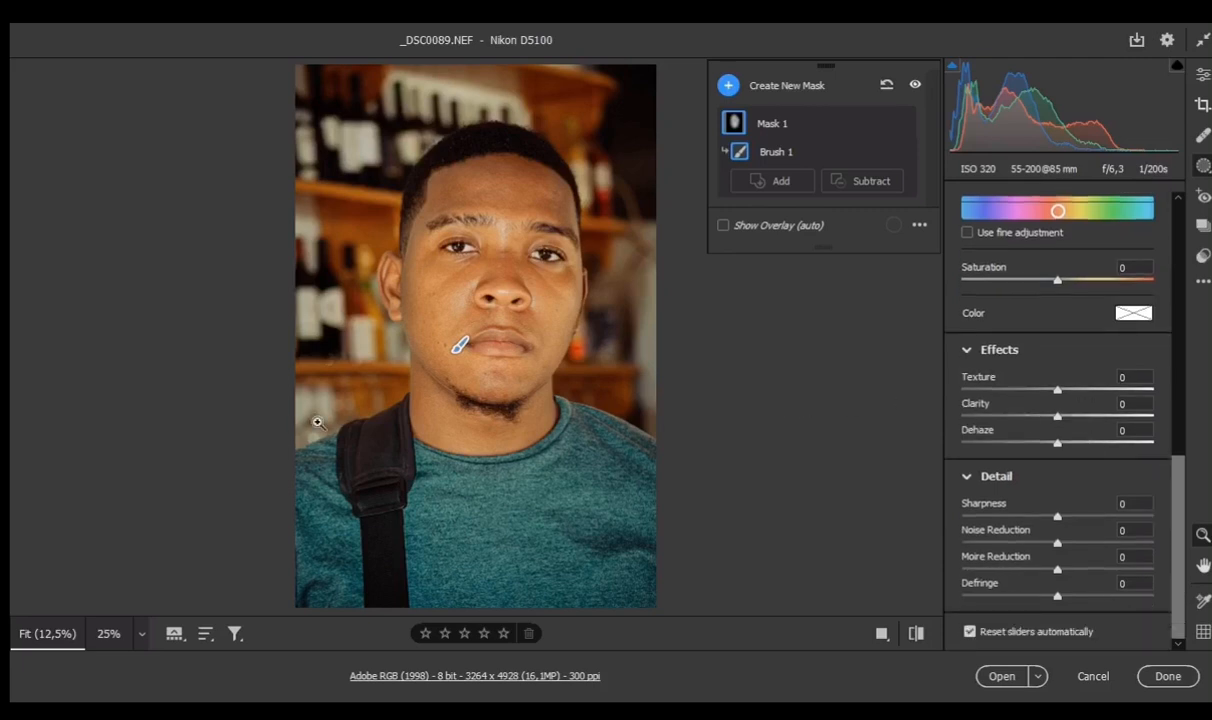
click(500, 260)
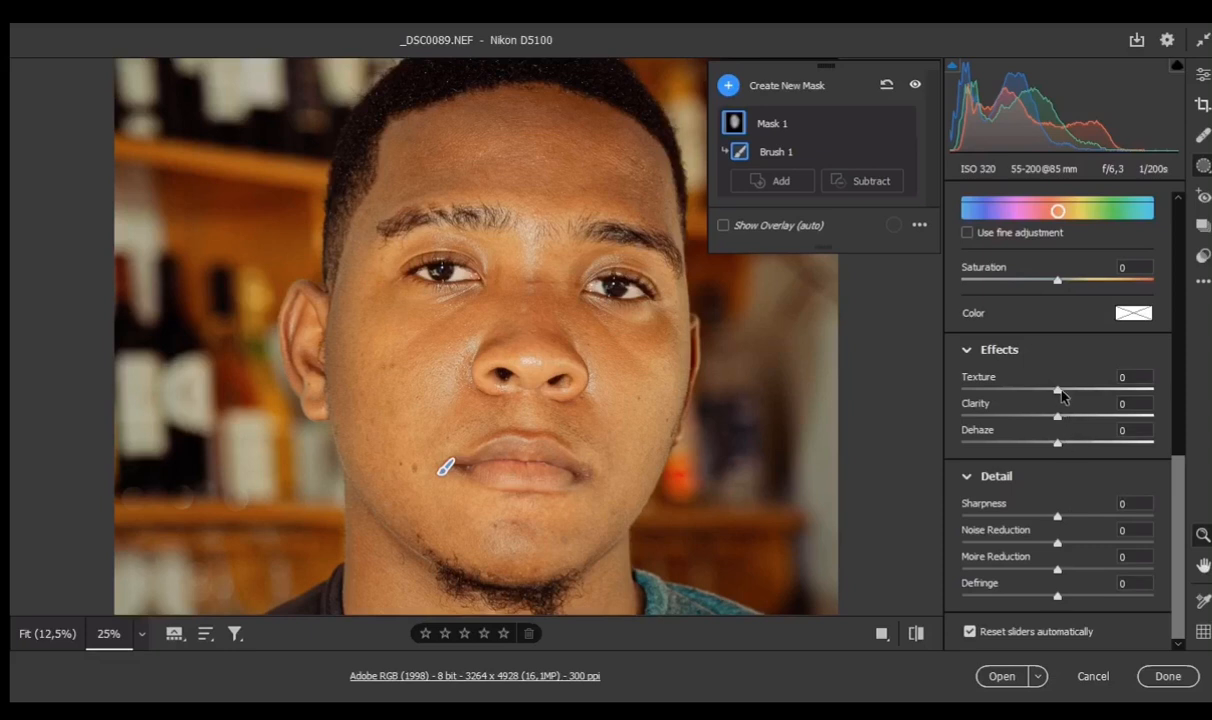
drag(1063, 396, 1075, 396)
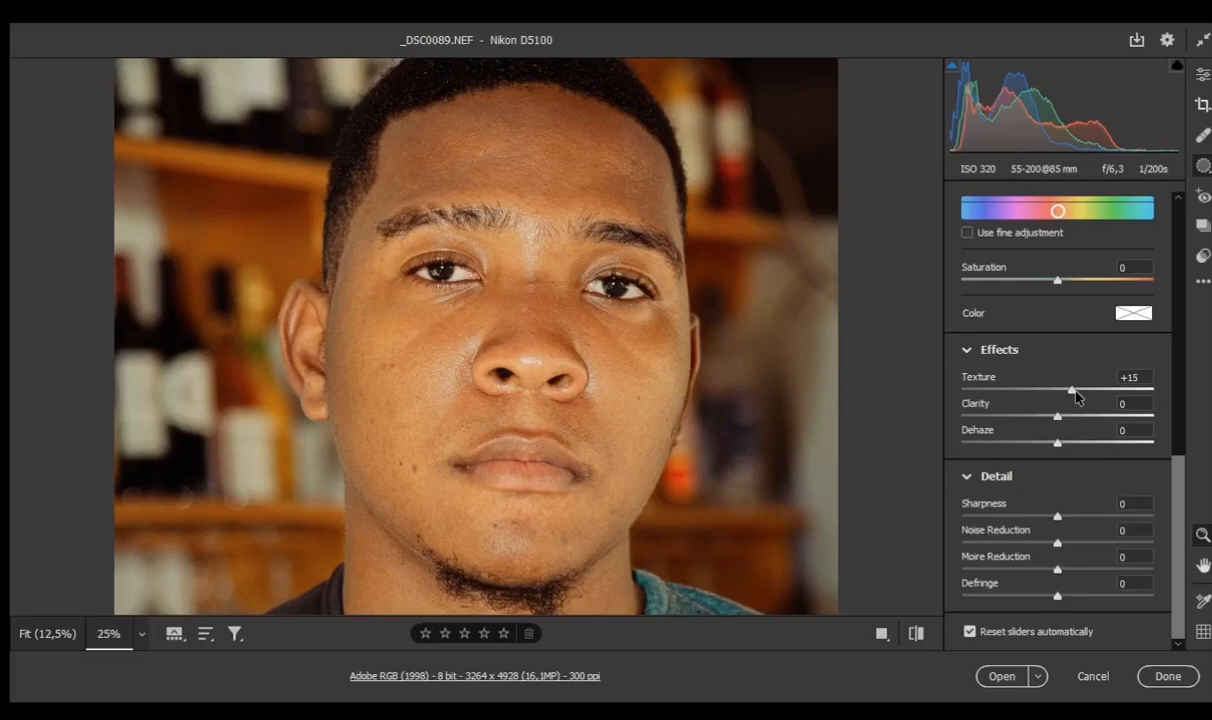
key(ctrl+0)
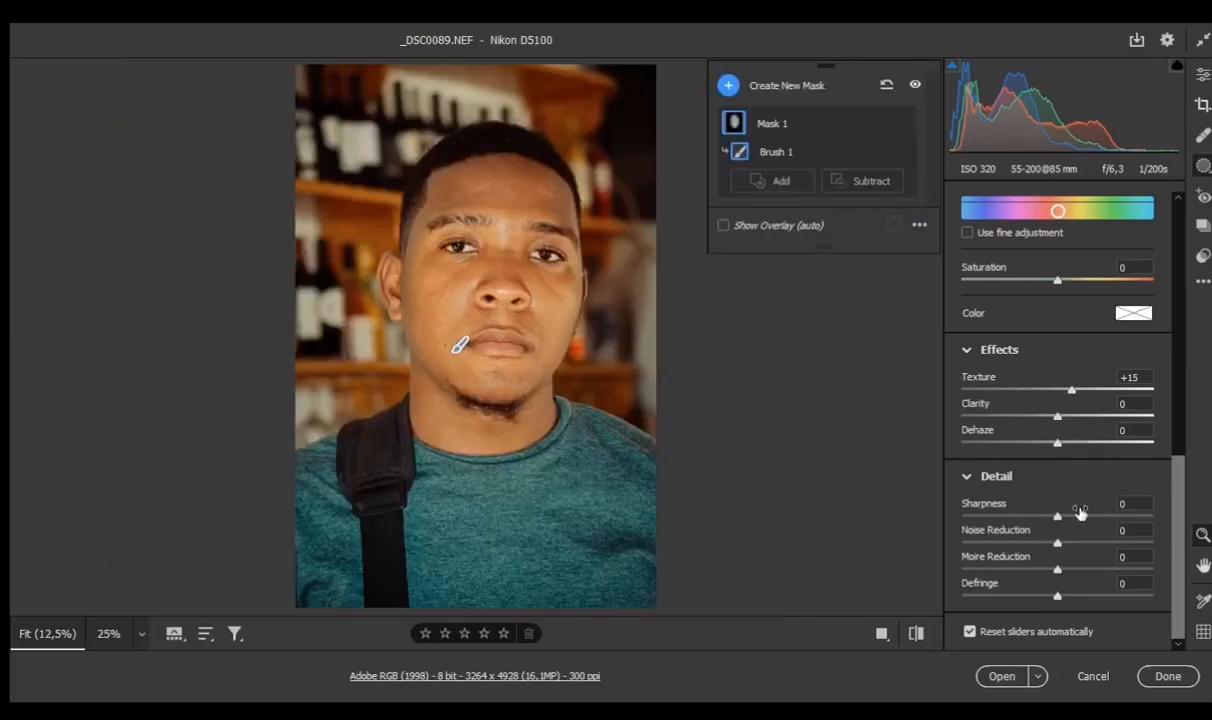
Set the face mask's Sharpness to +10.
scroll(1080, 511, up, 1)
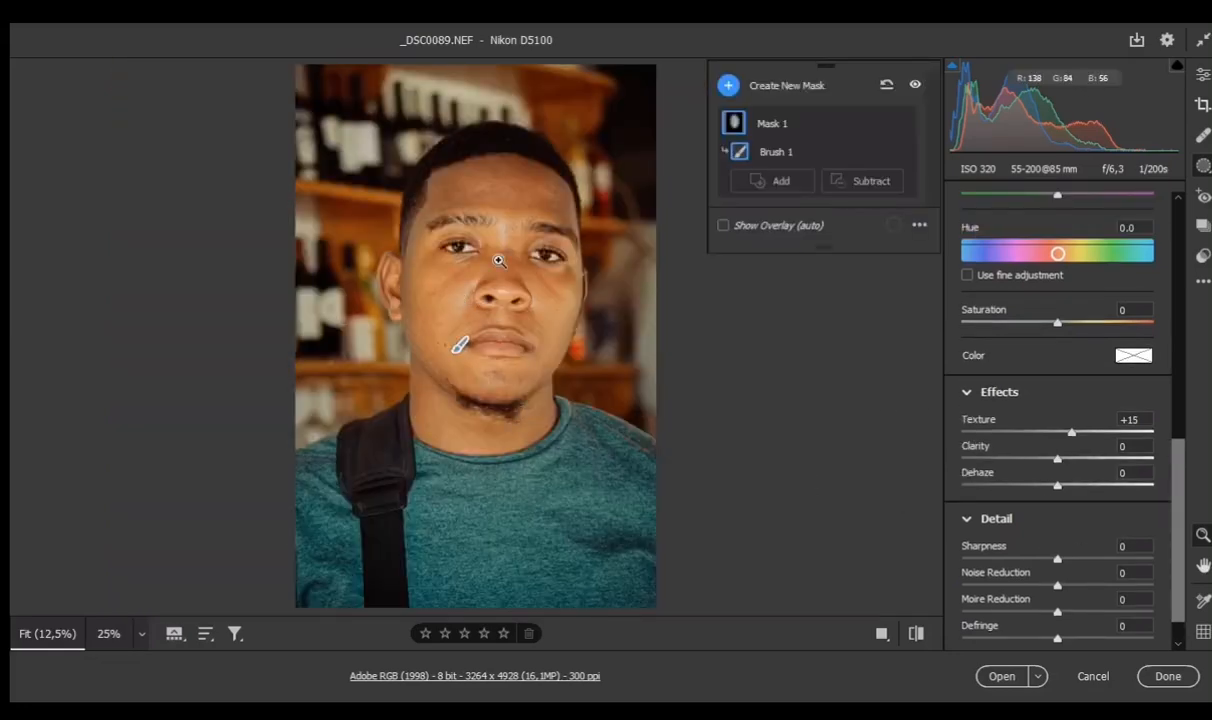
key(ctrl+plus)
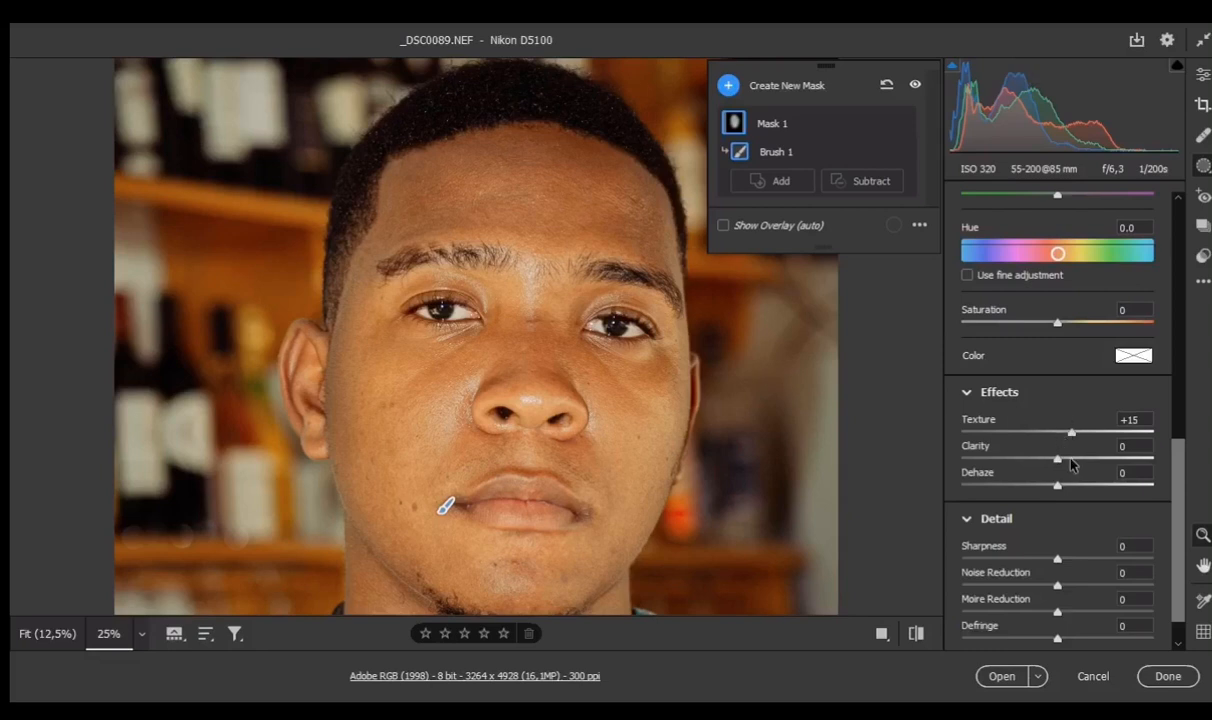
drag(1057, 559, 1065, 566)
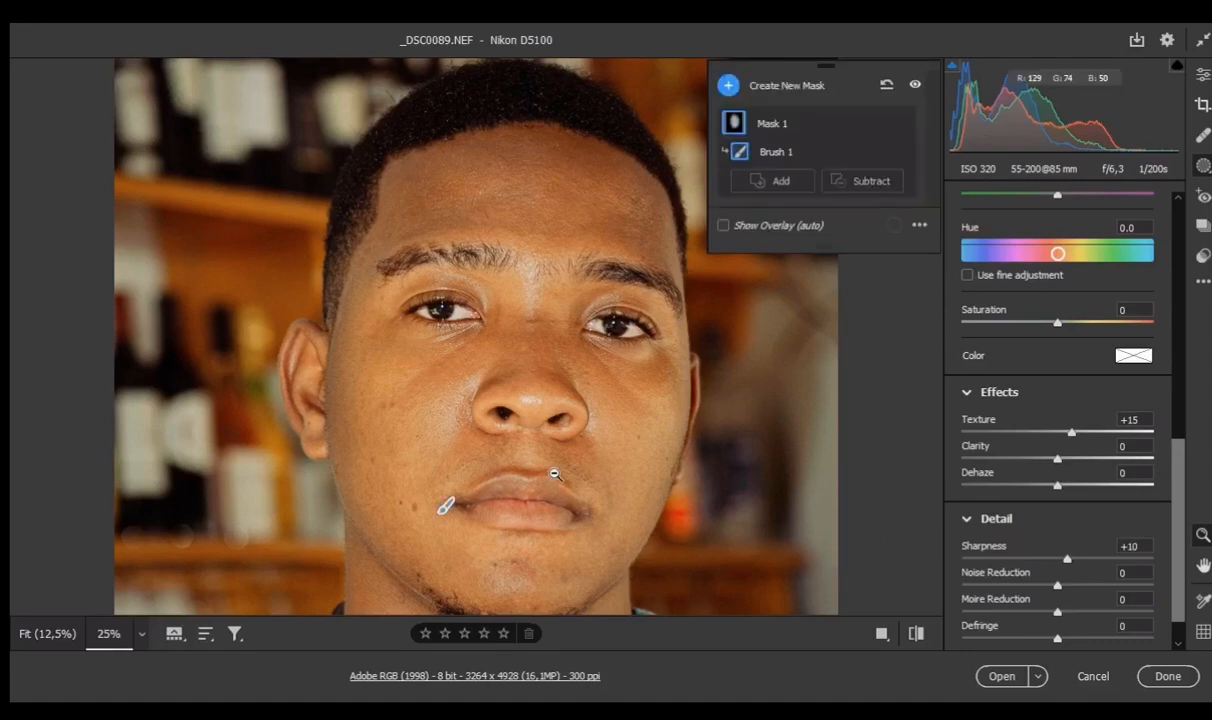
key(ctrl+0)
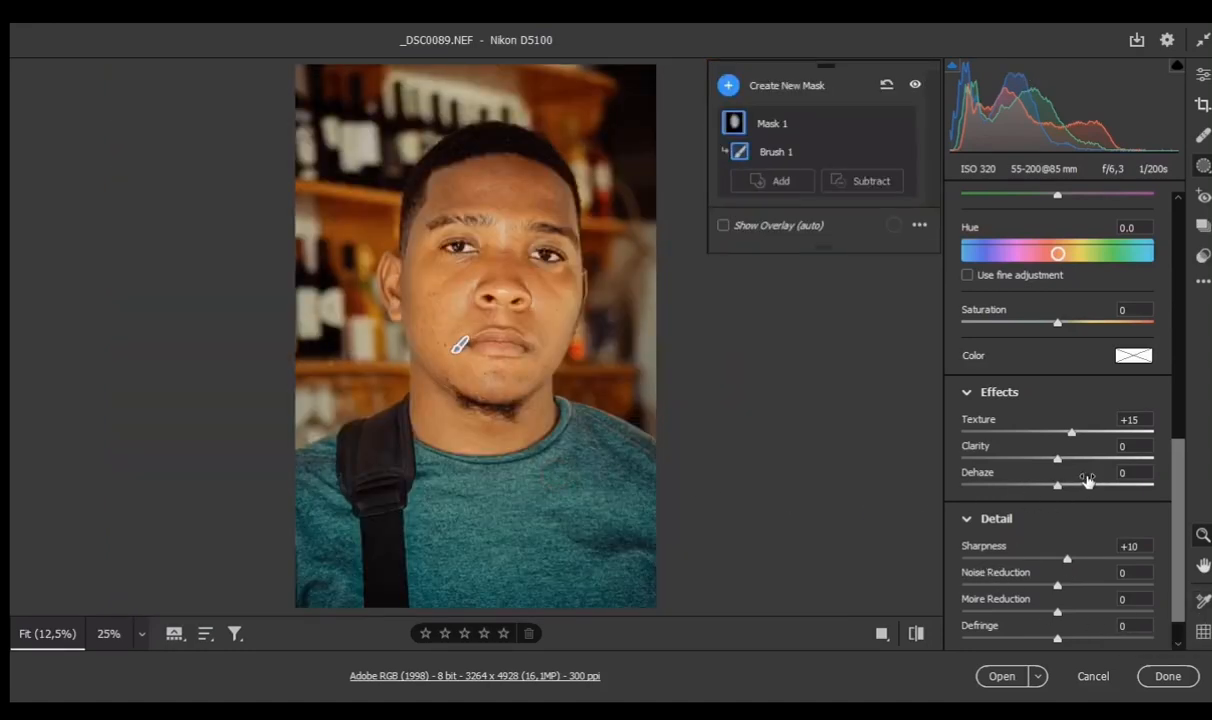
scroll(1068, 446, down, 1)
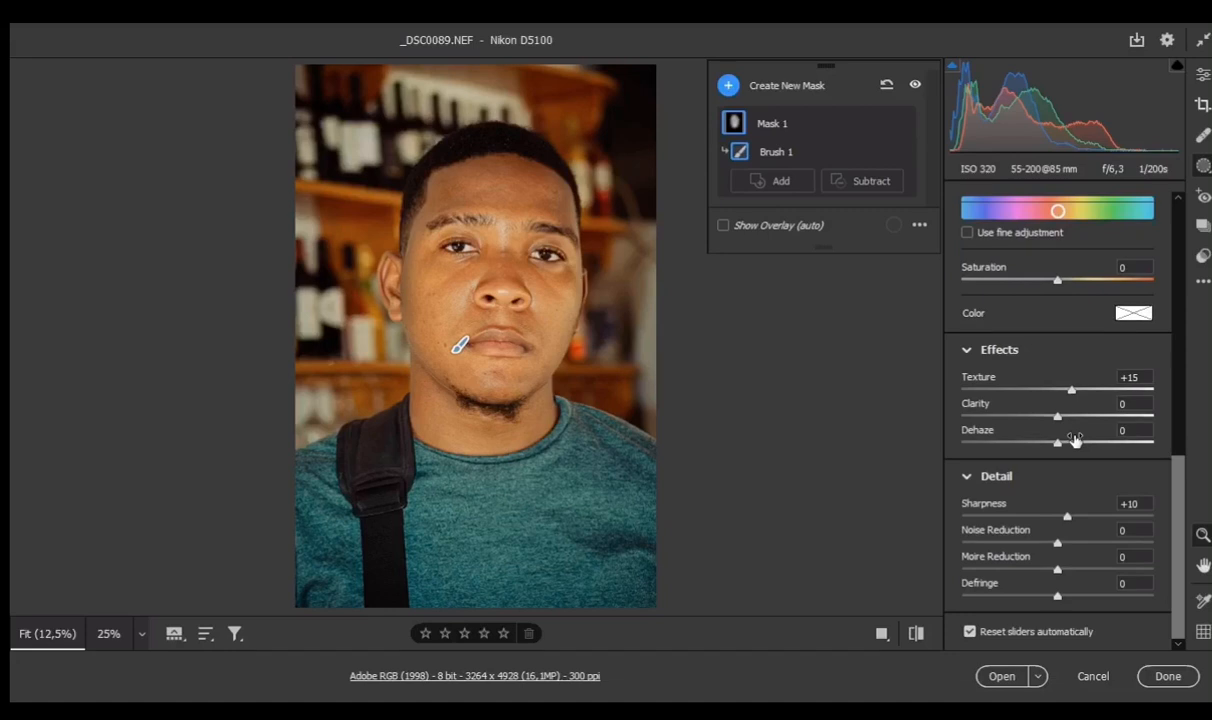
Return from masking to the global edits and set Shadows to +7 and Blacks to -10.
scroll(1074, 440, up, 10)
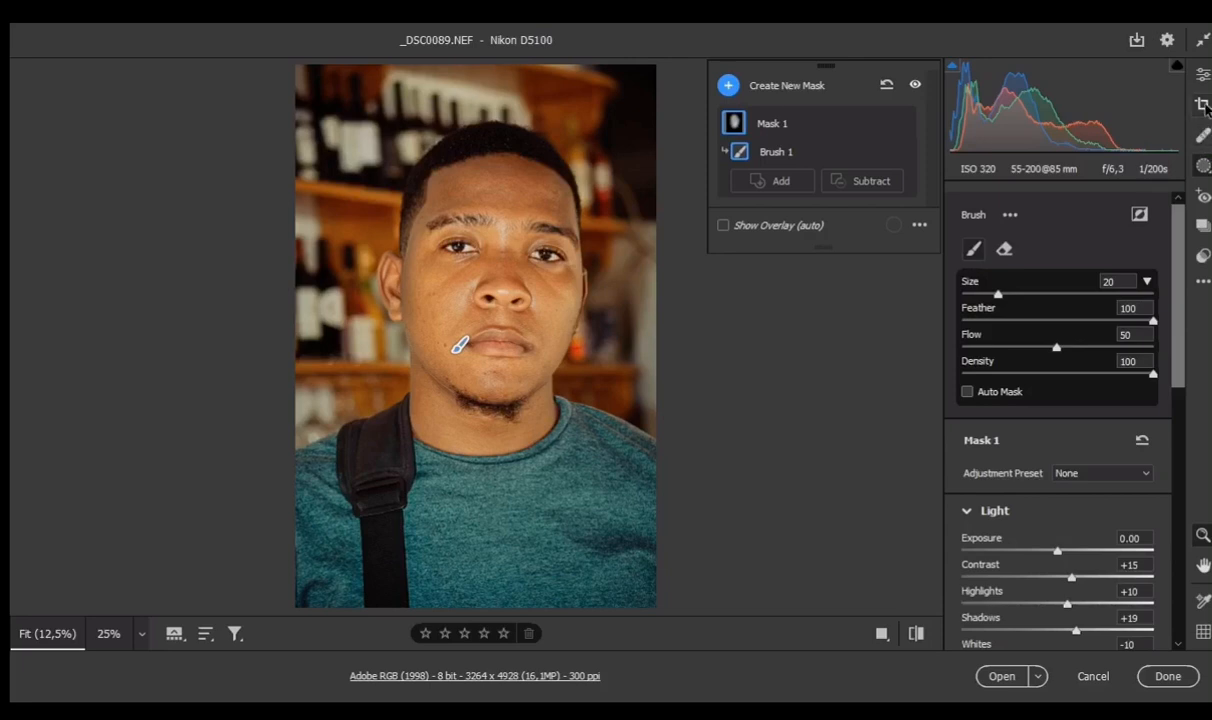
click(1203, 73)
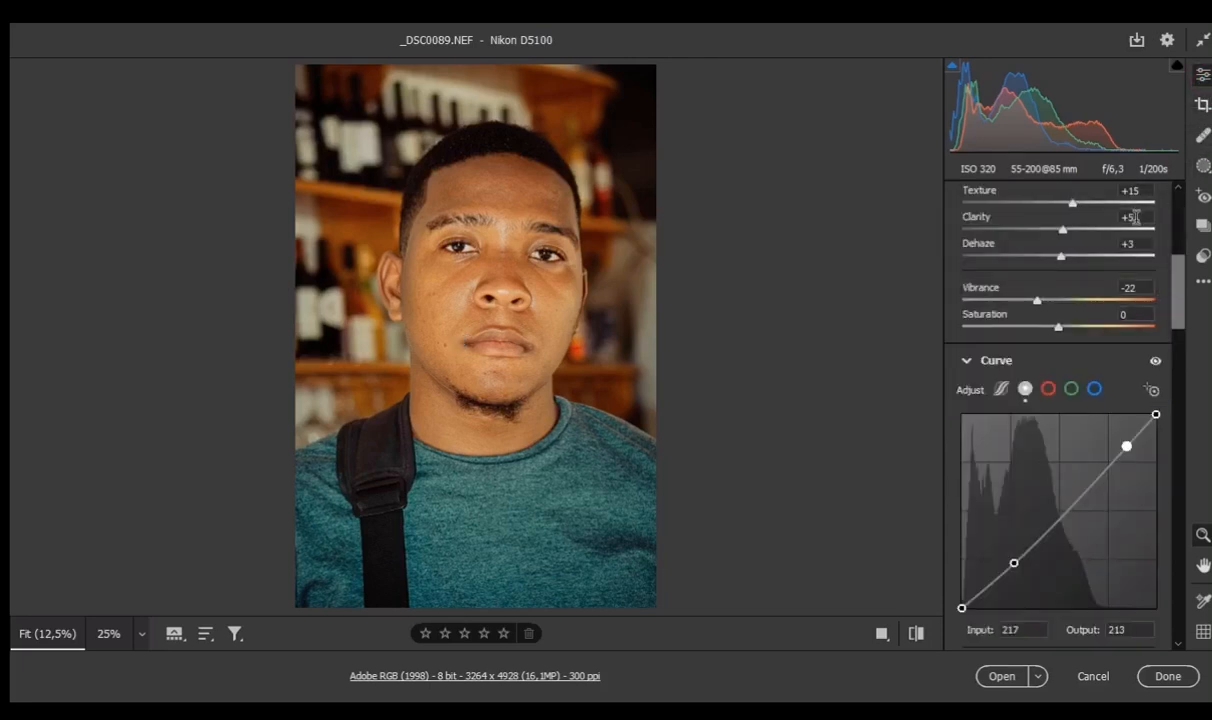
scroll(1050, 300, up, 6)
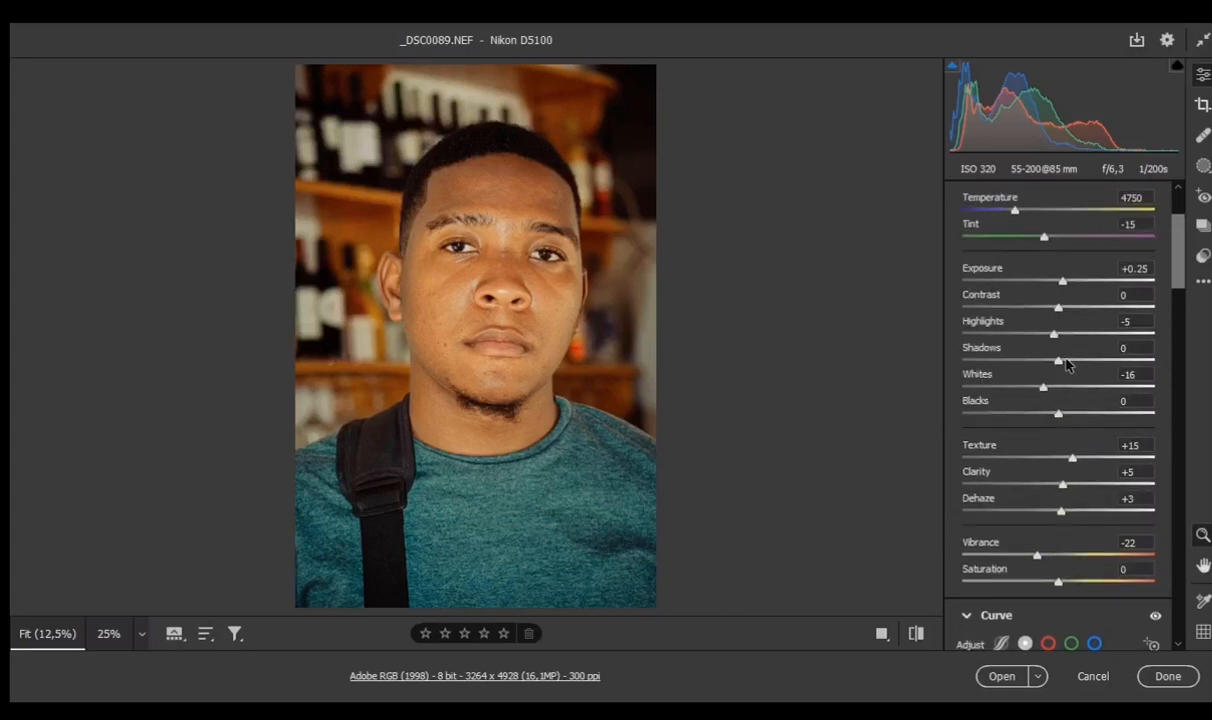
drag(1060, 362, 1065, 362)
drag(1061, 419, 1052, 419)
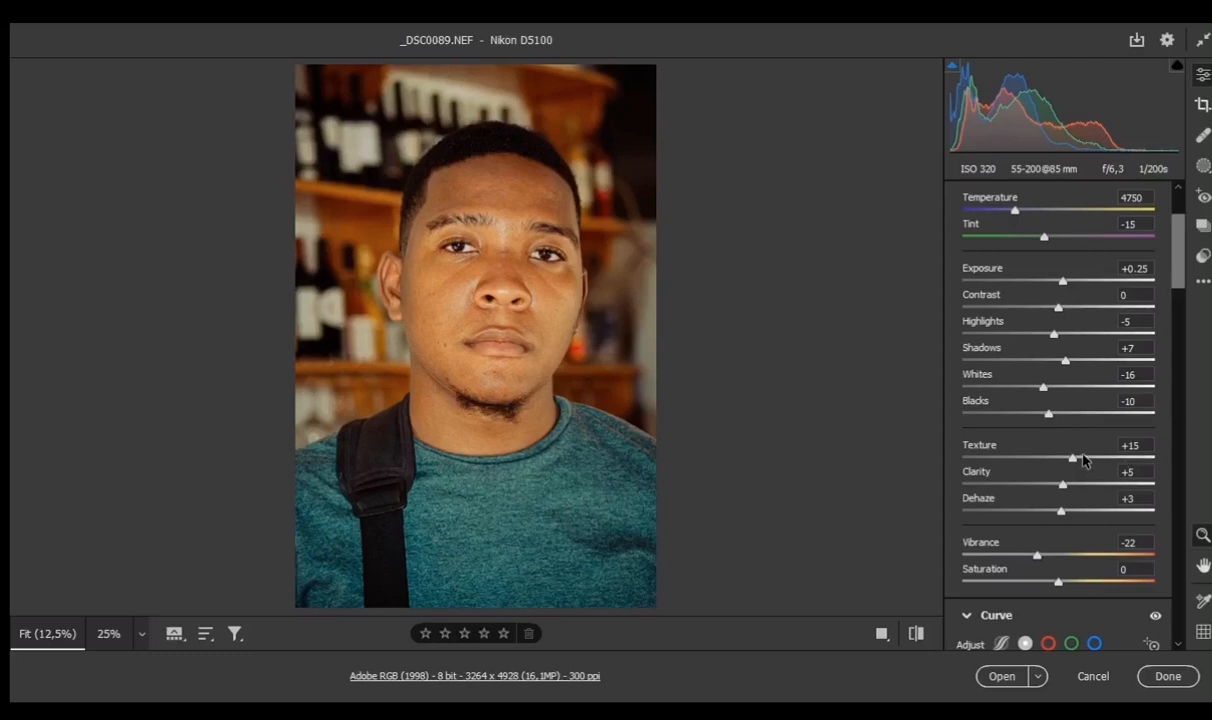
Set the Oranges saturation to +1 in the Color Mixer.
scroll(1085, 459, up, 3)
scroll(1085, 459, down, 8)
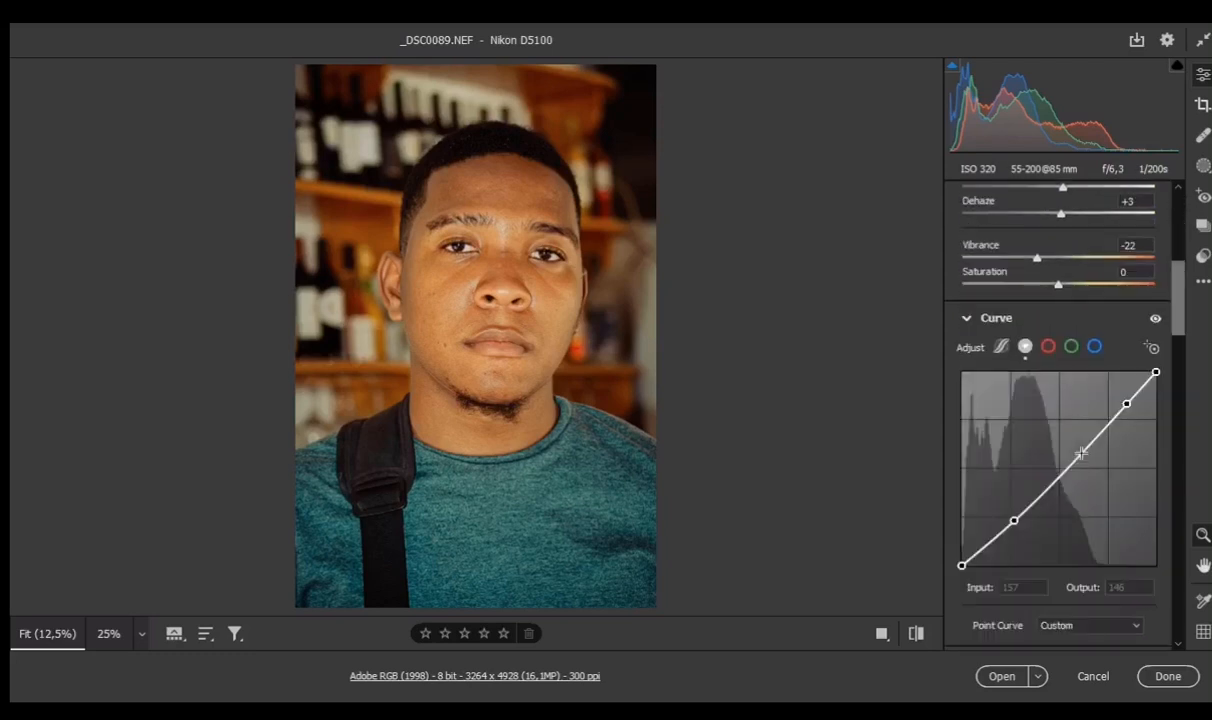
scroll(1082, 454, down, 10)
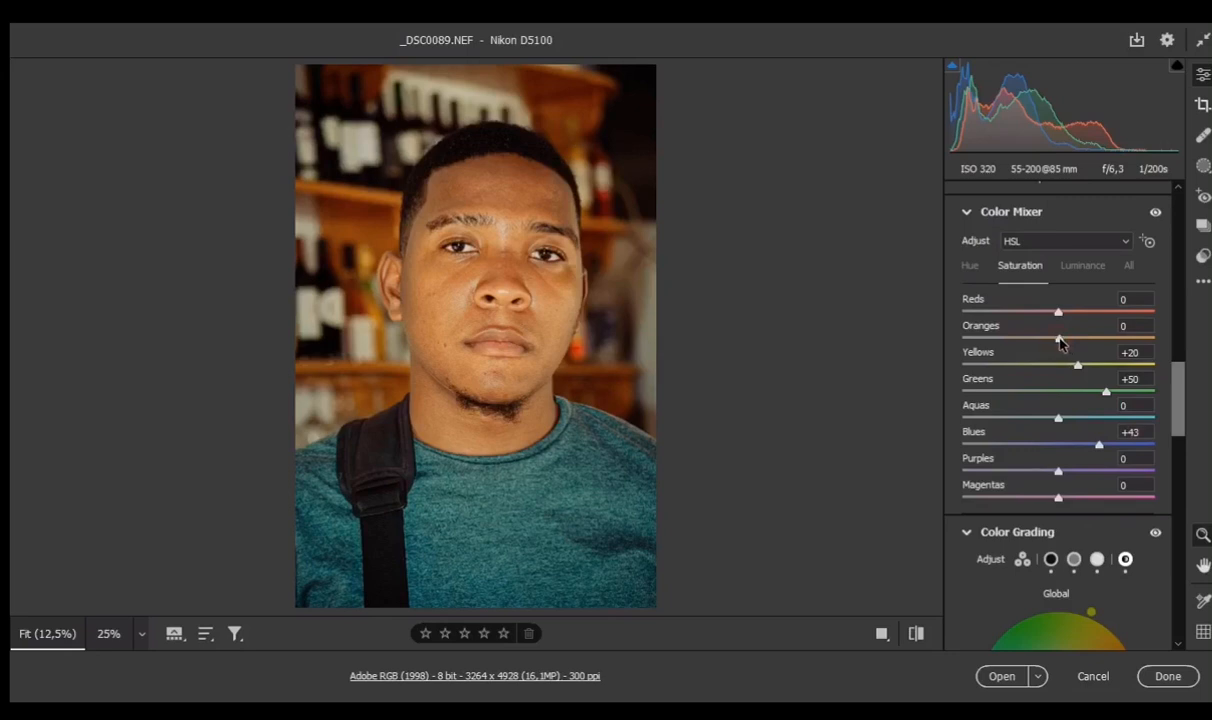
drag(1061, 343, 1062, 343)
In Calibration, set the Red Primary hue to +1 and the Blue Primary hue to -11.
scroll(1072, 340, down, 15)
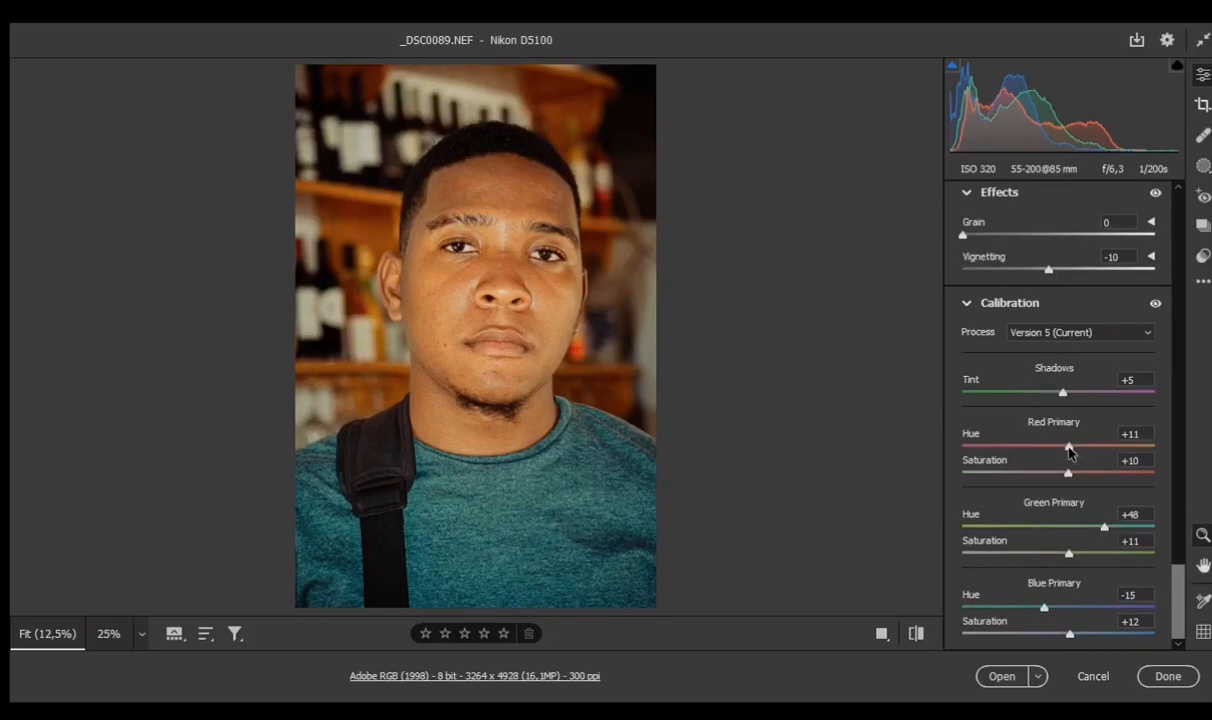
drag(1068, 448, 1059, 450)
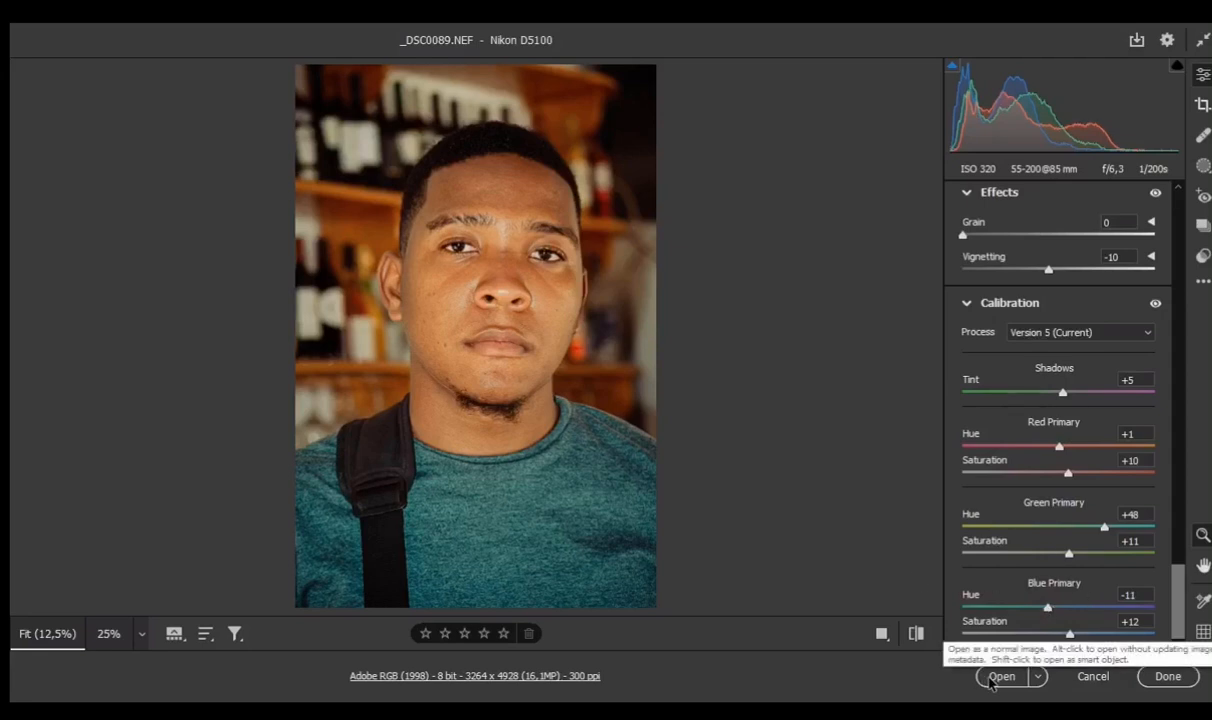
Shift the Blues hue to -70 in the Color Mixer.
scroll(1040, 577, up, 10)
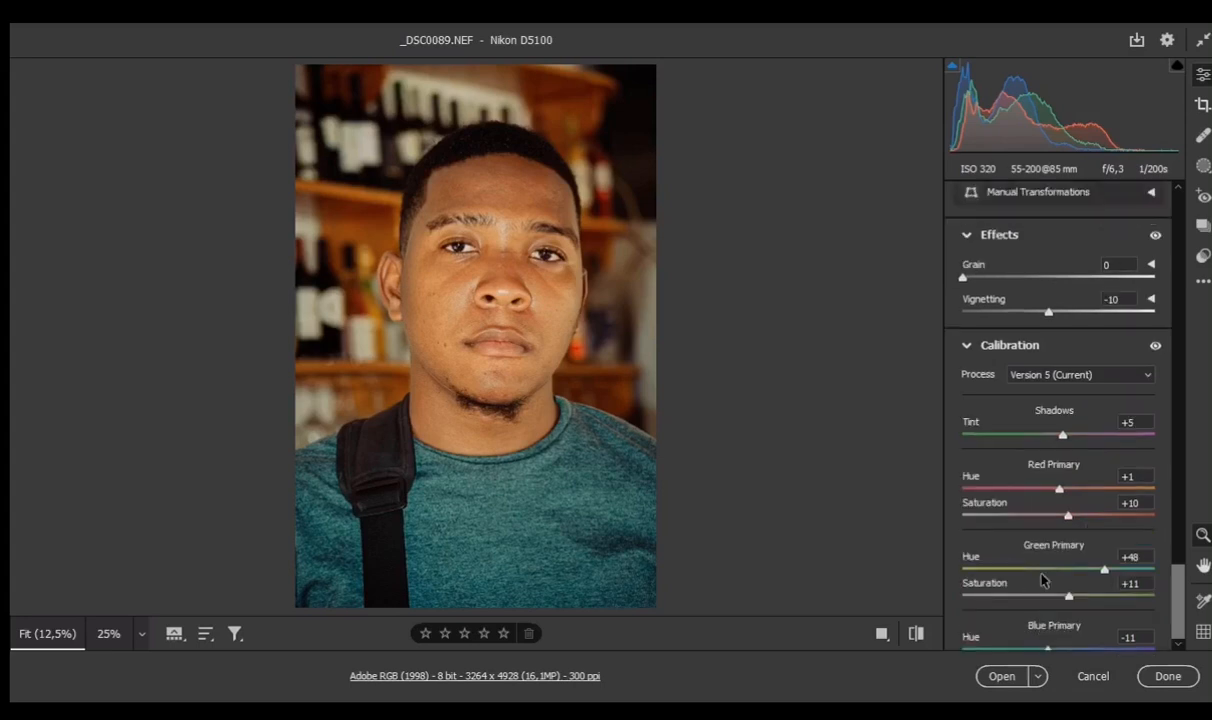
scroll(1040, 577, up, 10)
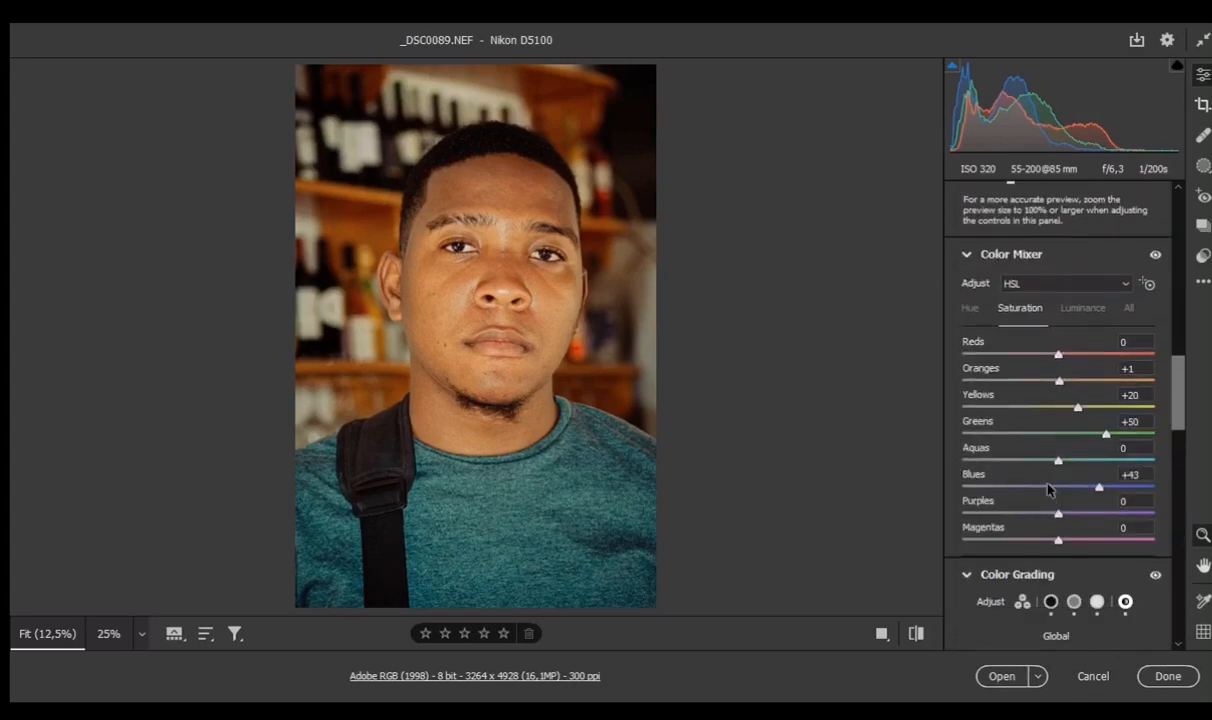
click(969, 307)
drag(1012, 490, 988, 500)
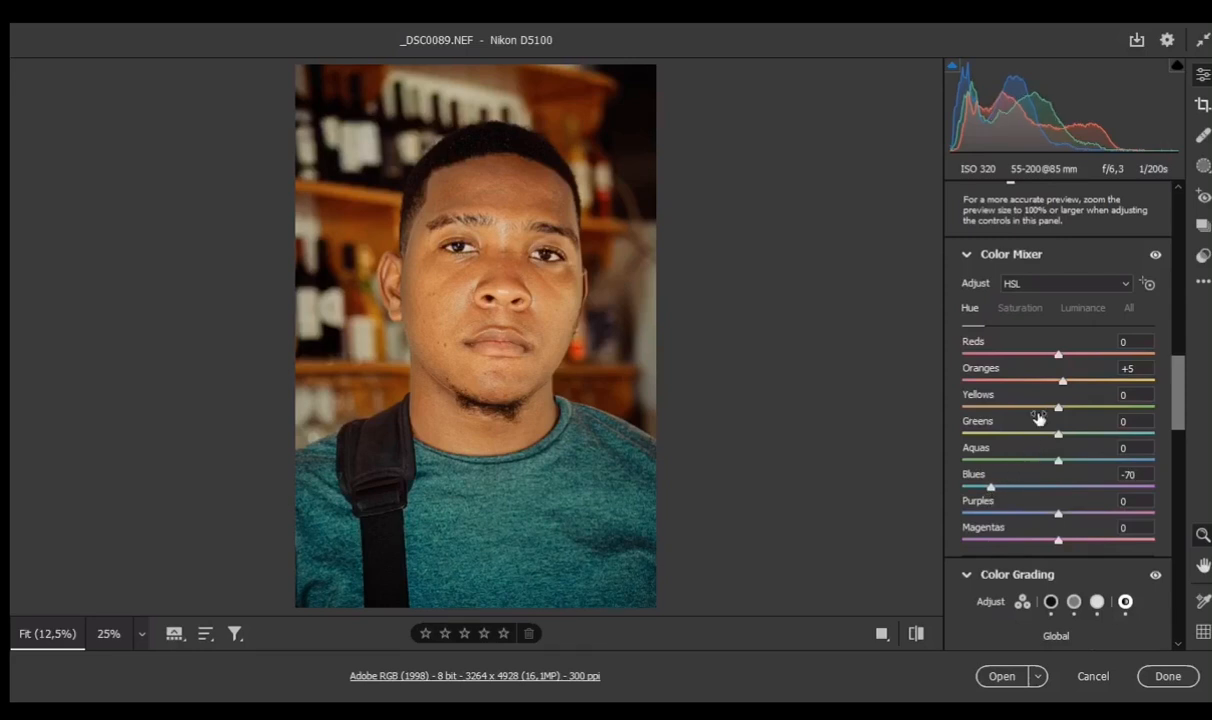
Darken the Blues luminance and raise the Blues saturation to +50 in the Color Mixer.
click(1075, 310)
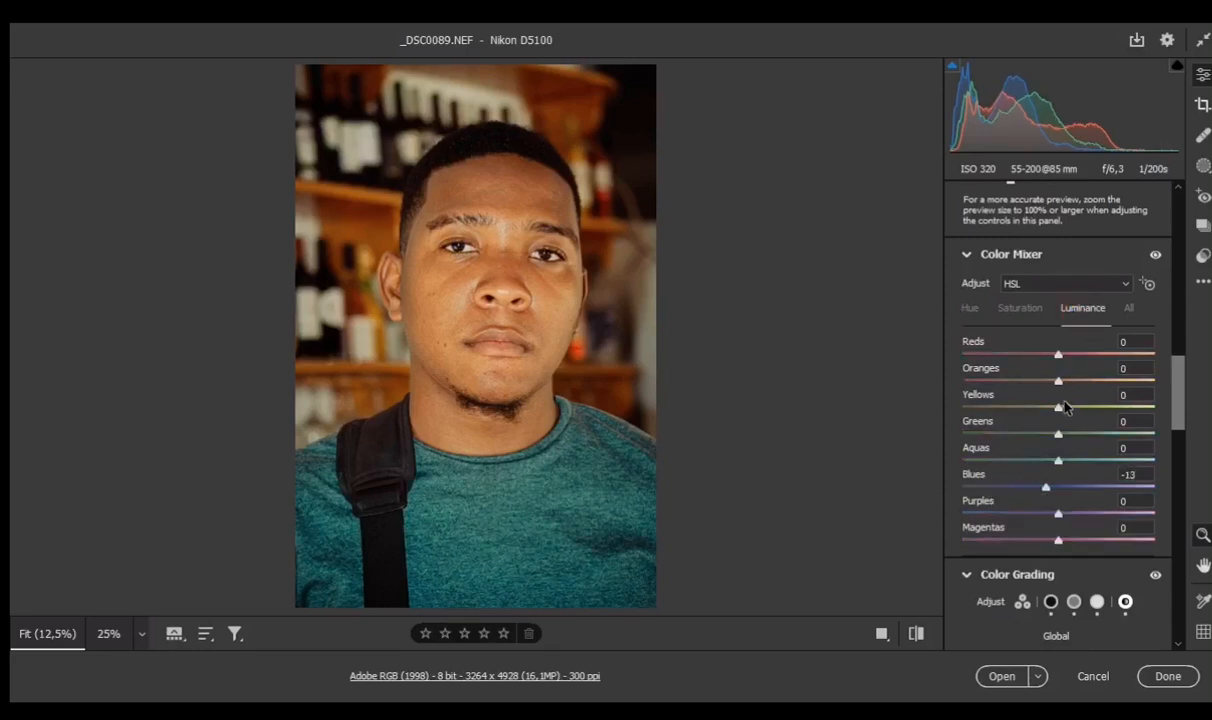
drag(1058, 488, 1037, 490)
click(1021, 309)
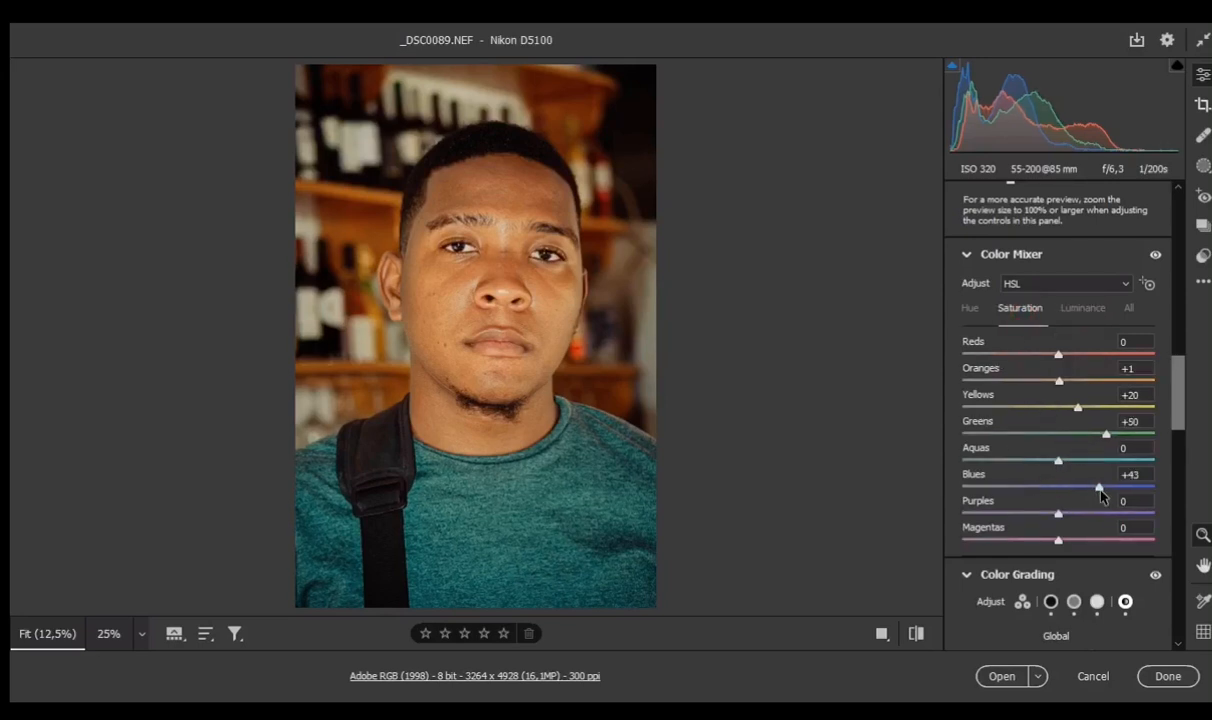
drag(1102, 489, 1105, 490)
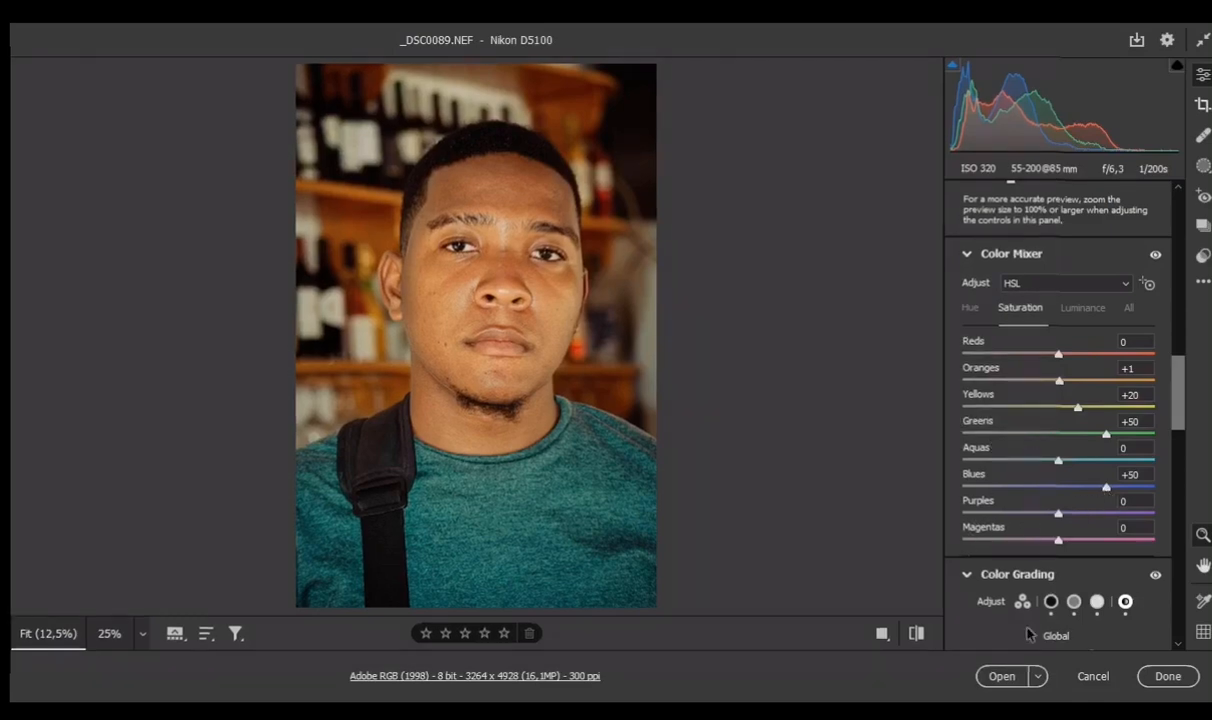
Open the graded portrait as a normal image in Photoshop and view the face at 25%.
click(1001, 677)
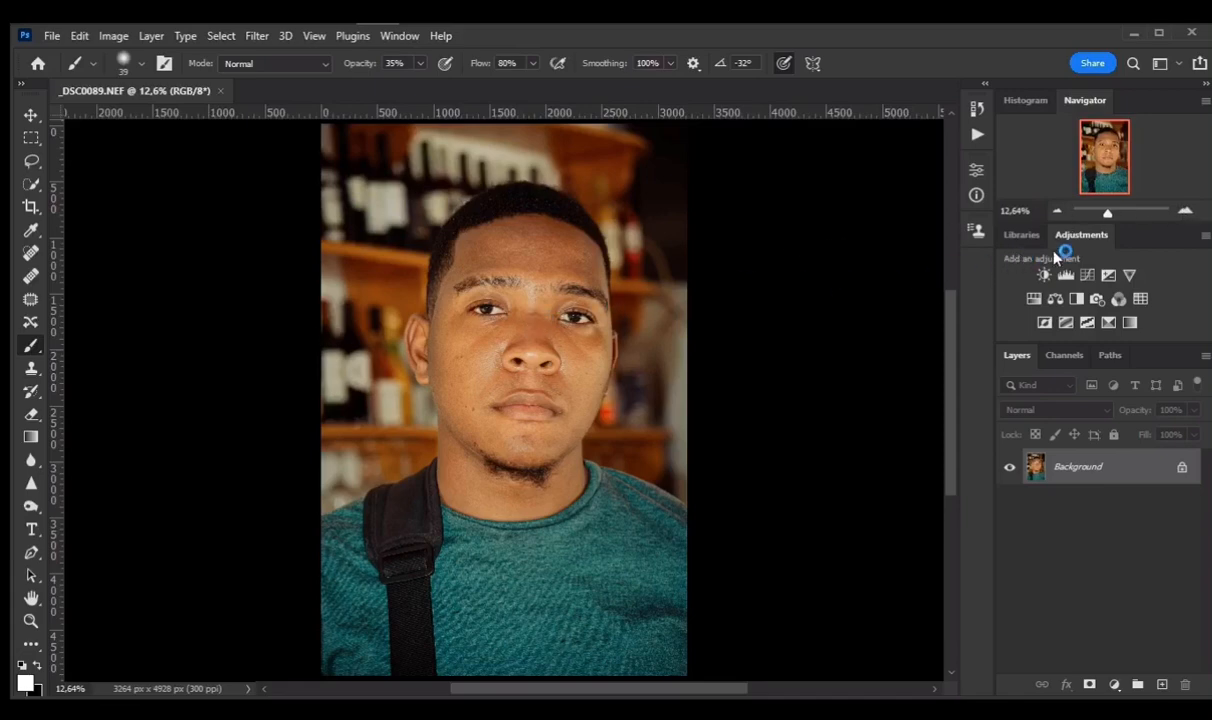
key(ctrl+plus)
key(ctrl+plus)
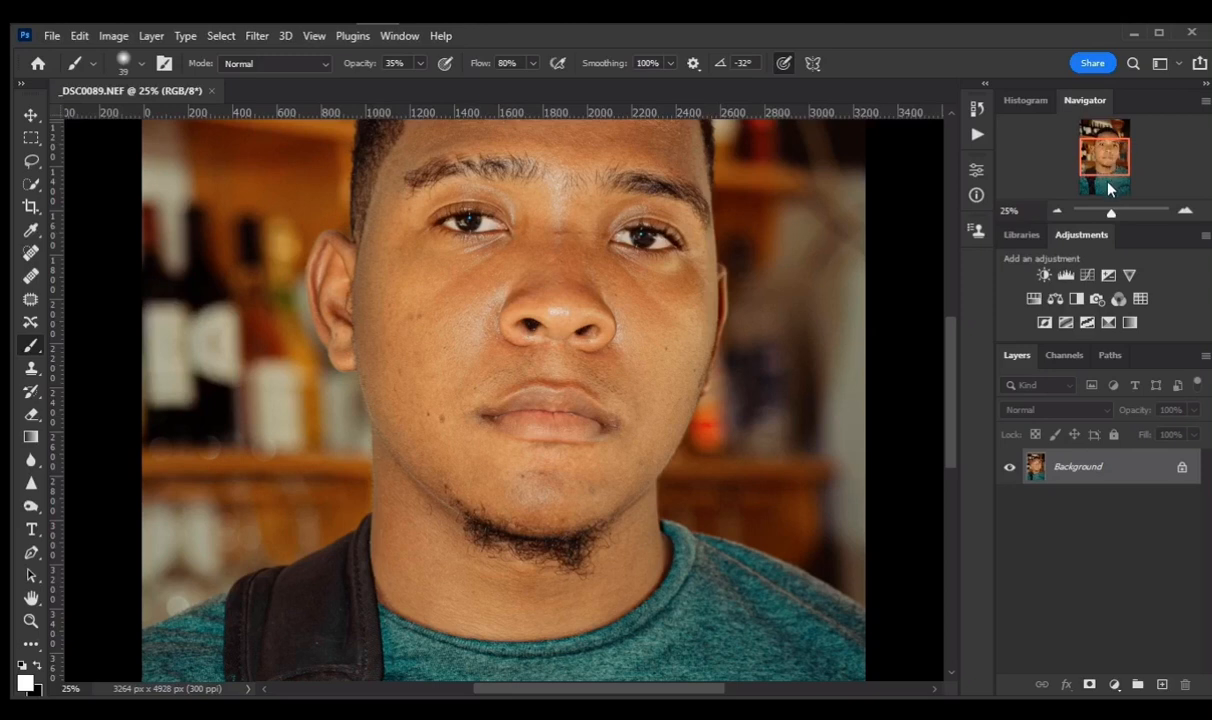
scroll(522, 305, up, 2)
scroll(522, 305, up, 1)
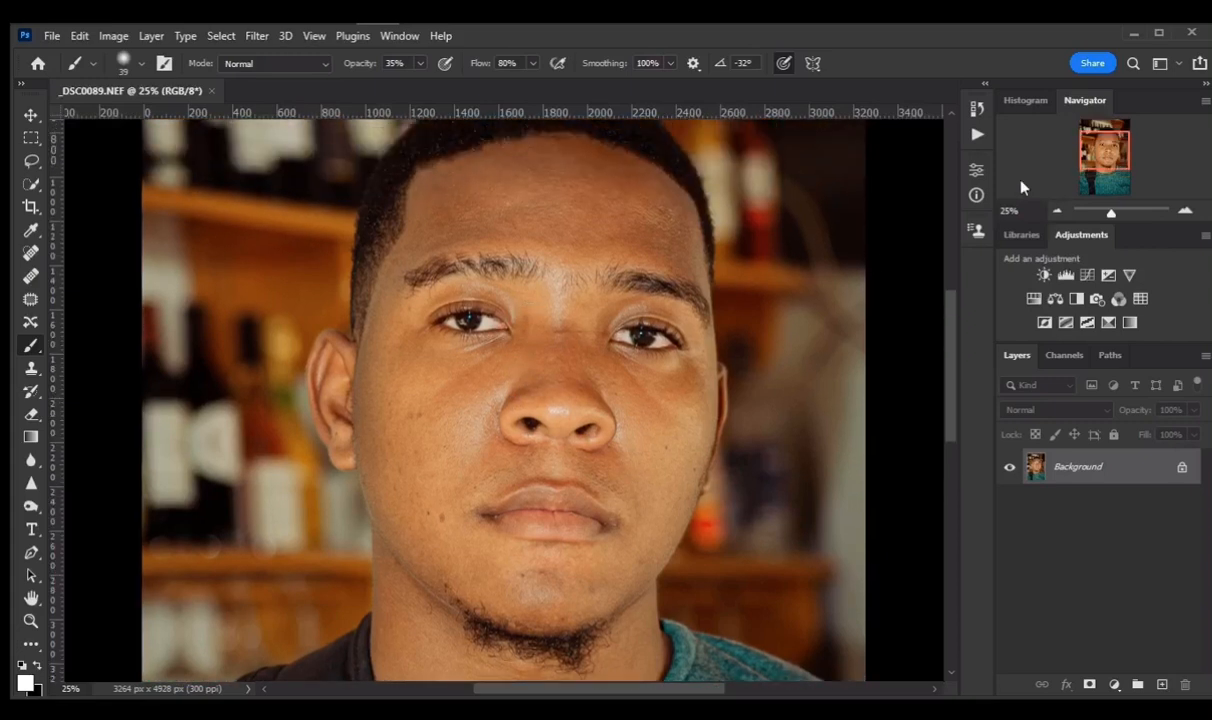
Show the saved actions in Button Mode.
click(977, 137)
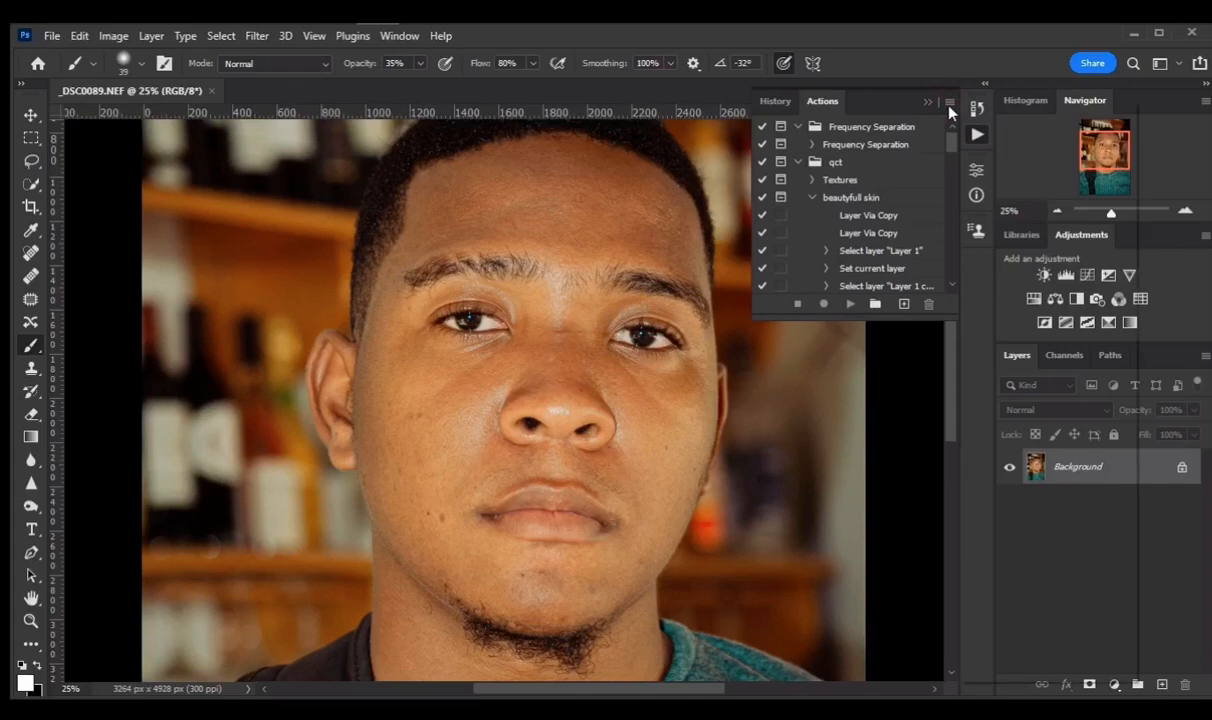
click(949, 103)
click(1002, 116)
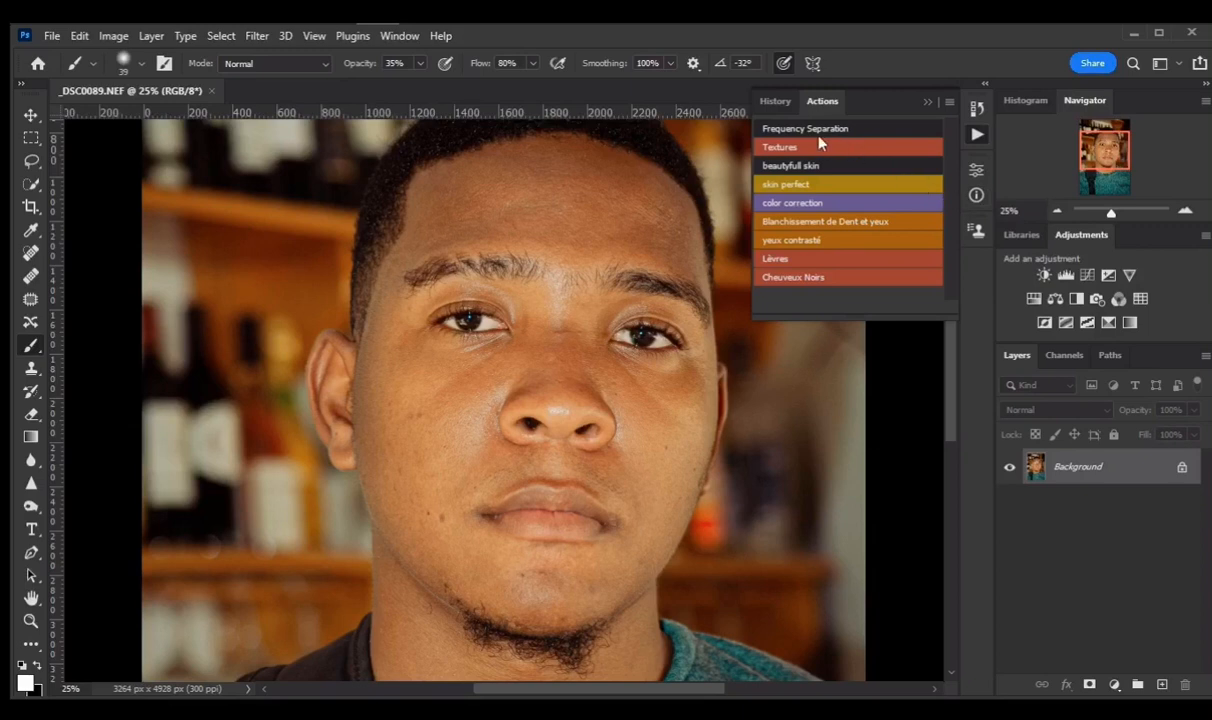
Duplicate the portrait onto a new layer and run the saved skin texture action up to its Gaussian Blur setting.
click(878, 280)
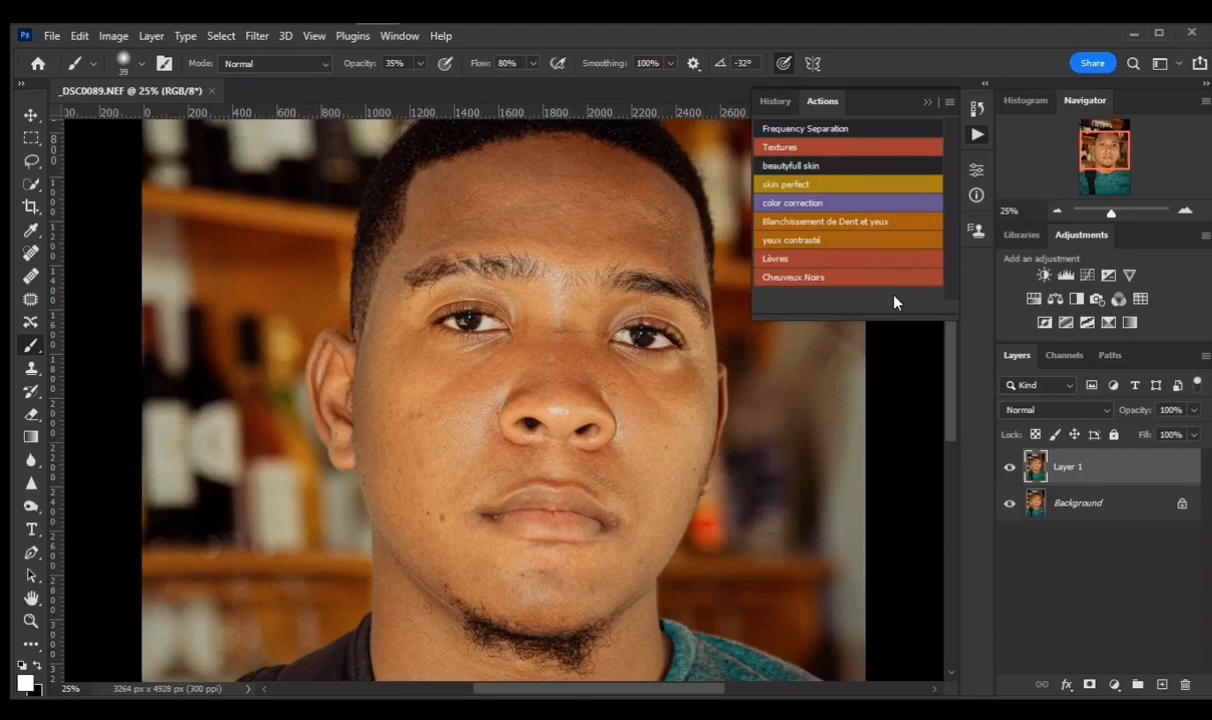
click(845, 168)
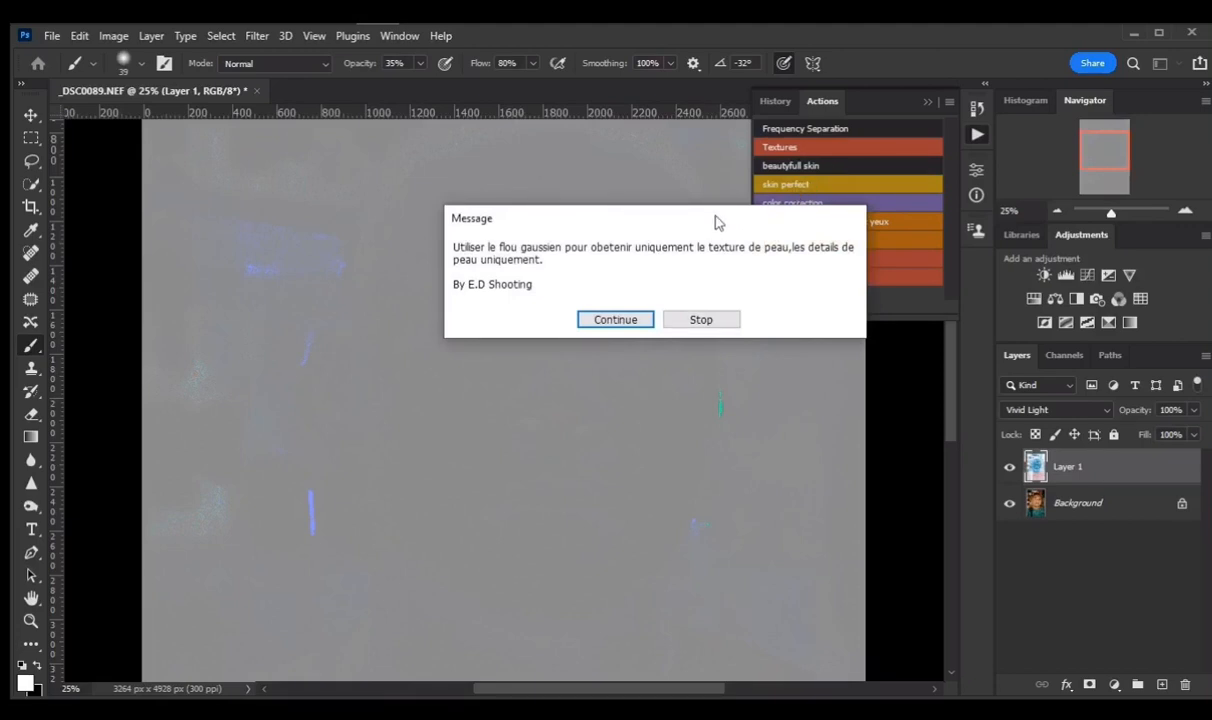
click(628, 322)
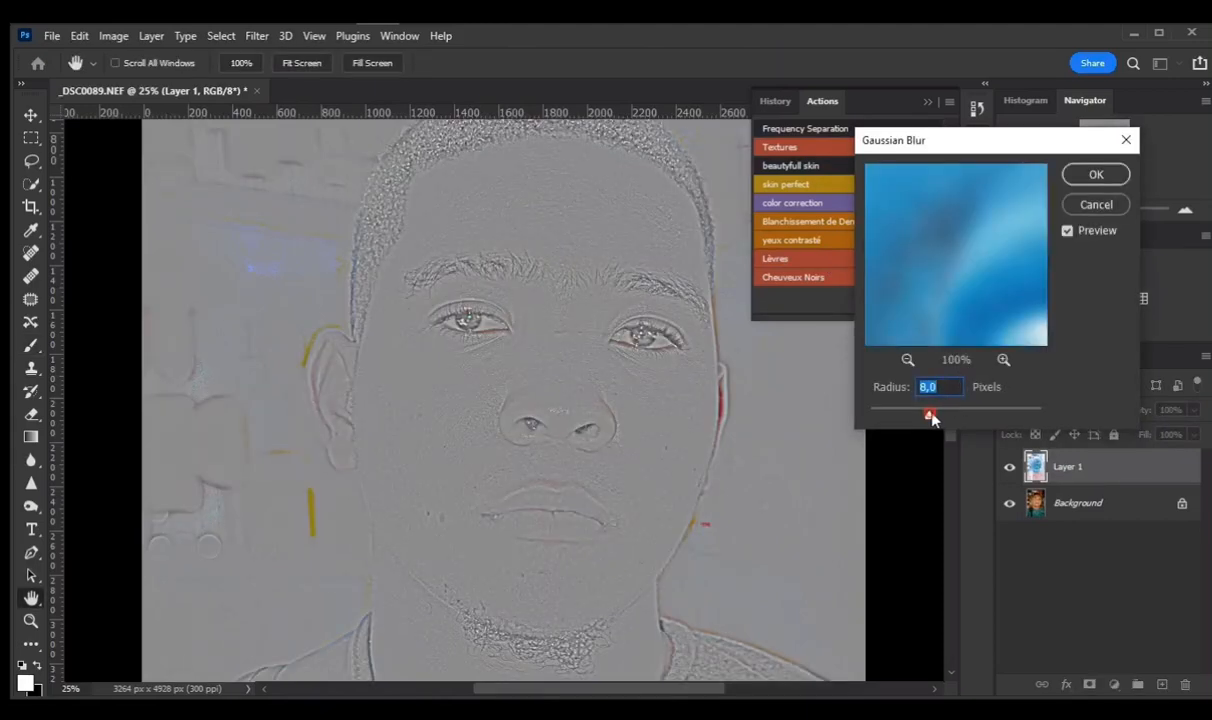
Apply the Gaussian Blur with a radius of about 10 pixels to isolate the skin texture and let the action finish.
drag(931, 420, 944, 417)
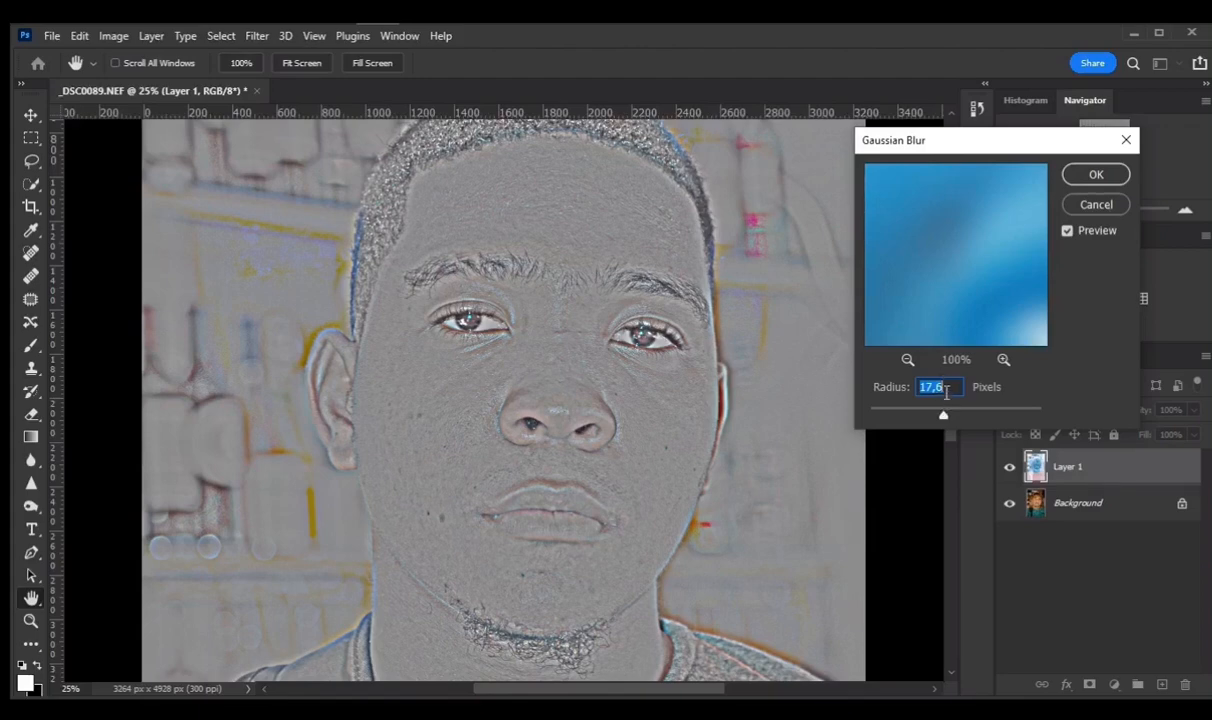
scroll(945, 392, down, 14)
drag(942, 419, 938, 419)
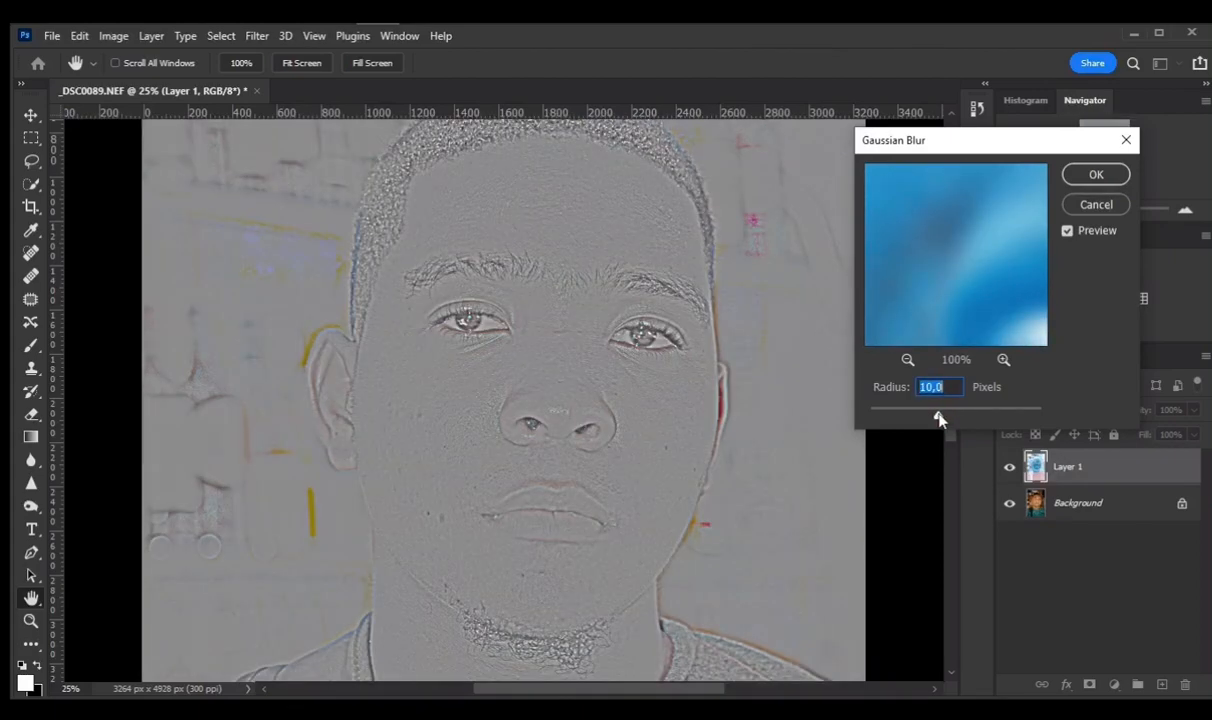
click(1095, 182)
key(b)
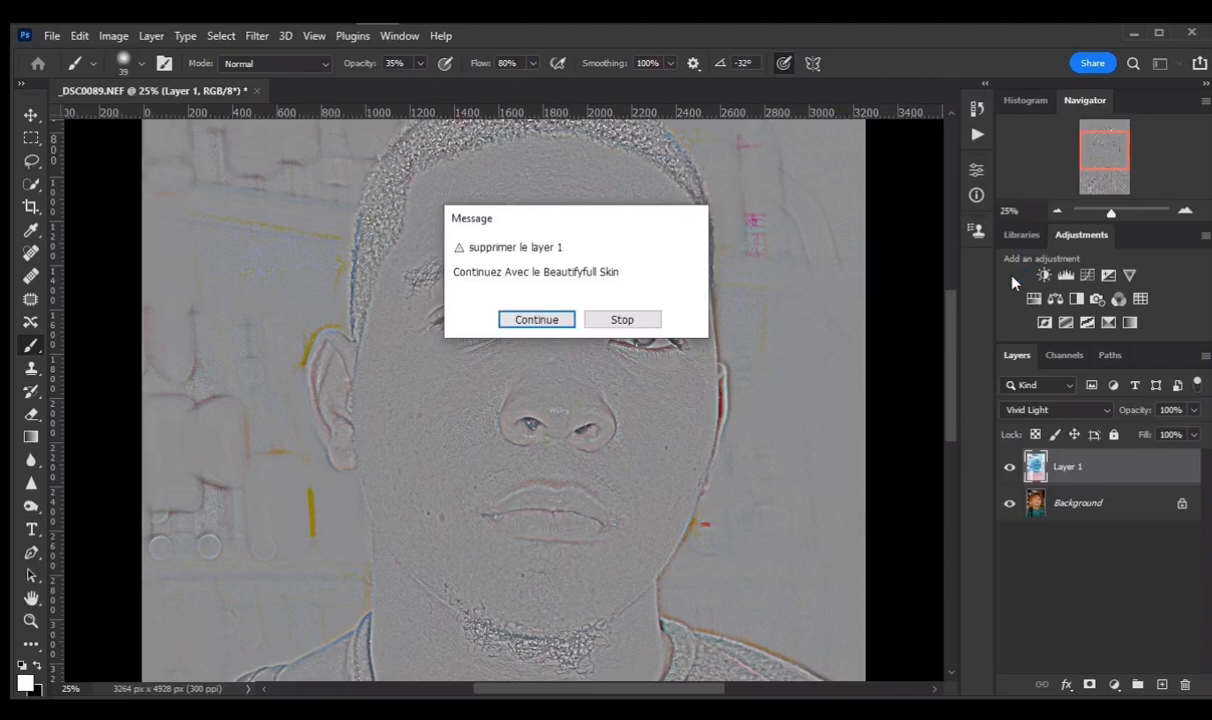
click(540, 322)
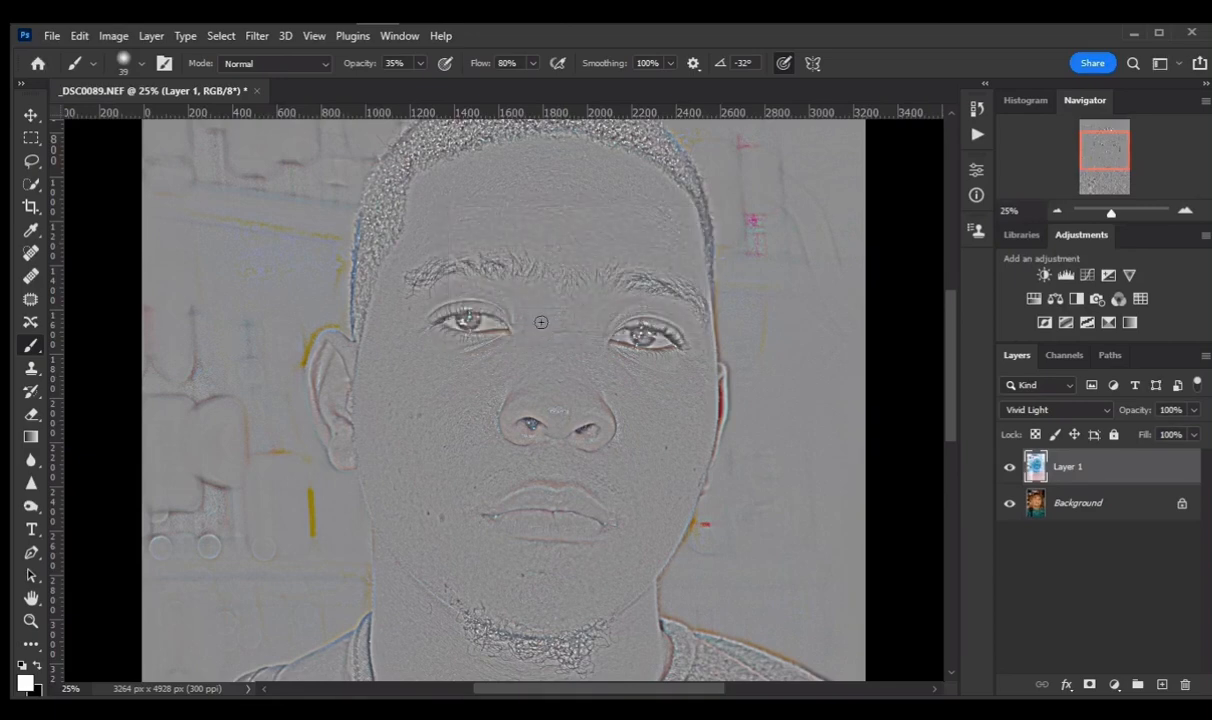